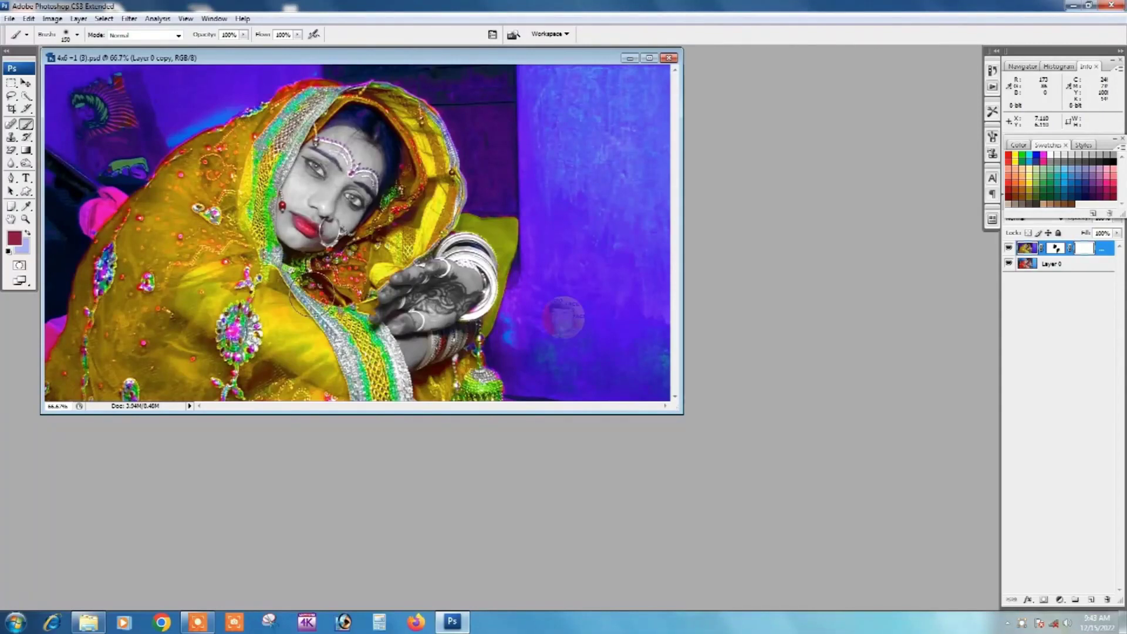
Step: Toggle the top layer's visibility to compare the yellow-purple and red-and-blue versions, ending on red-and-blue
{"action": "left_click", "coordinate": [1009, 252]}
{"action": "left_click", "coordinate": [1009, 253]}
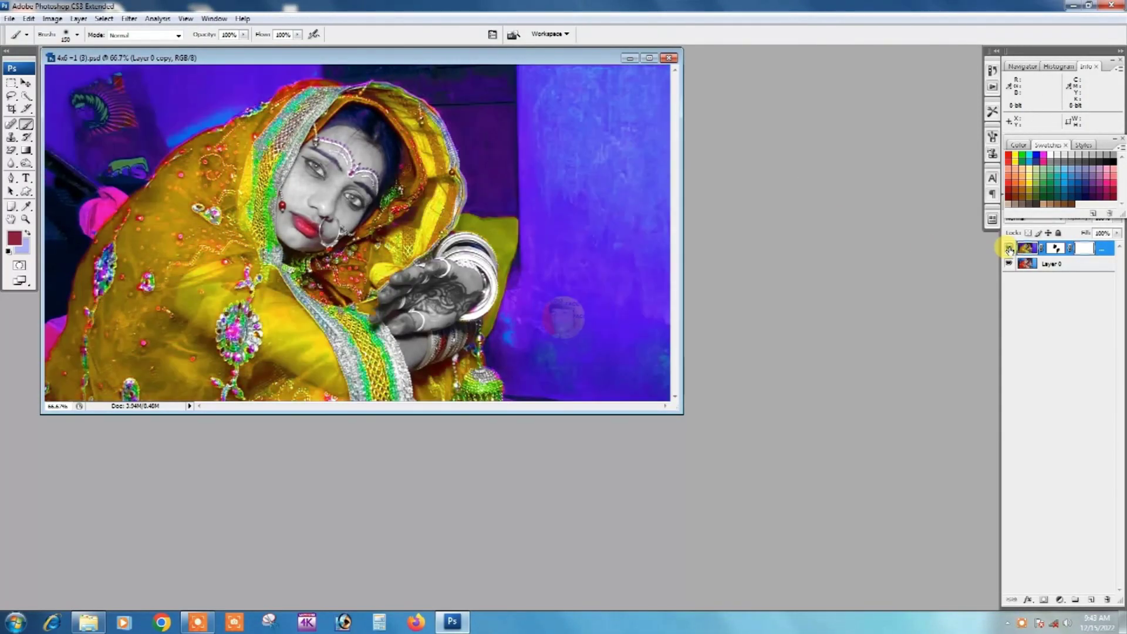
{"action": "left_click", "coordinate": [1009, 251]}
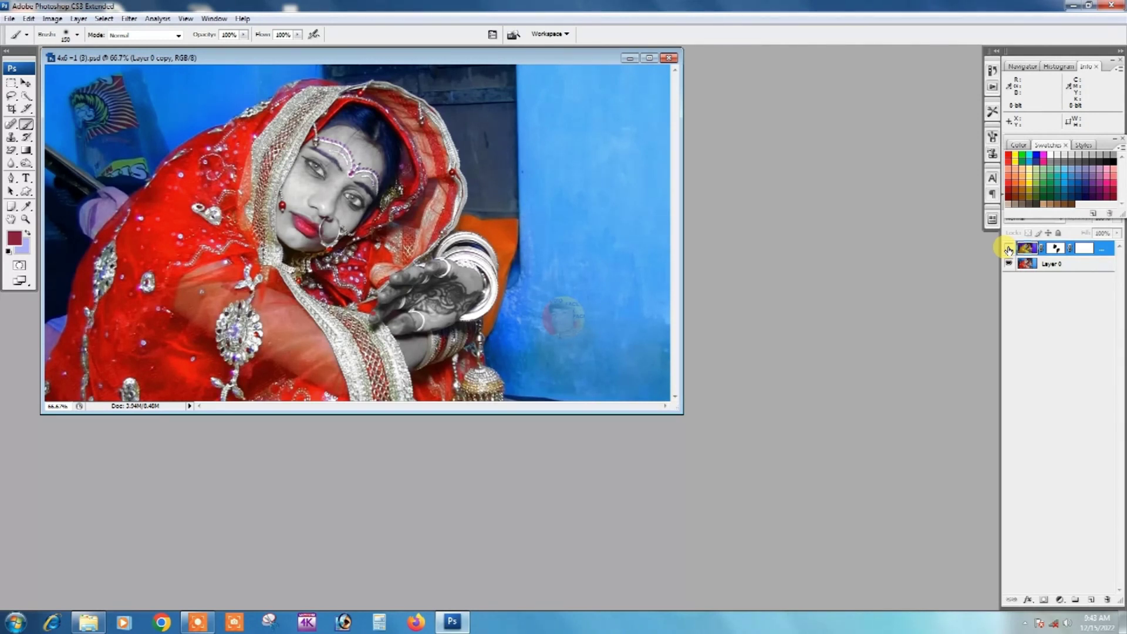
{"action": "left_click", "coordinate": [1009, 250]}
{"action": "left_click", "coordinate": [1008, 250]}
{"action": "left_click", "coordinate": [1008, 250]}
{"action": "left_click", "coordinate": [1008, 250]}
{"action": "left_click", "coordinate": [1009, 250]}
{"action": "left_click", "coordinate": [648, 59]}
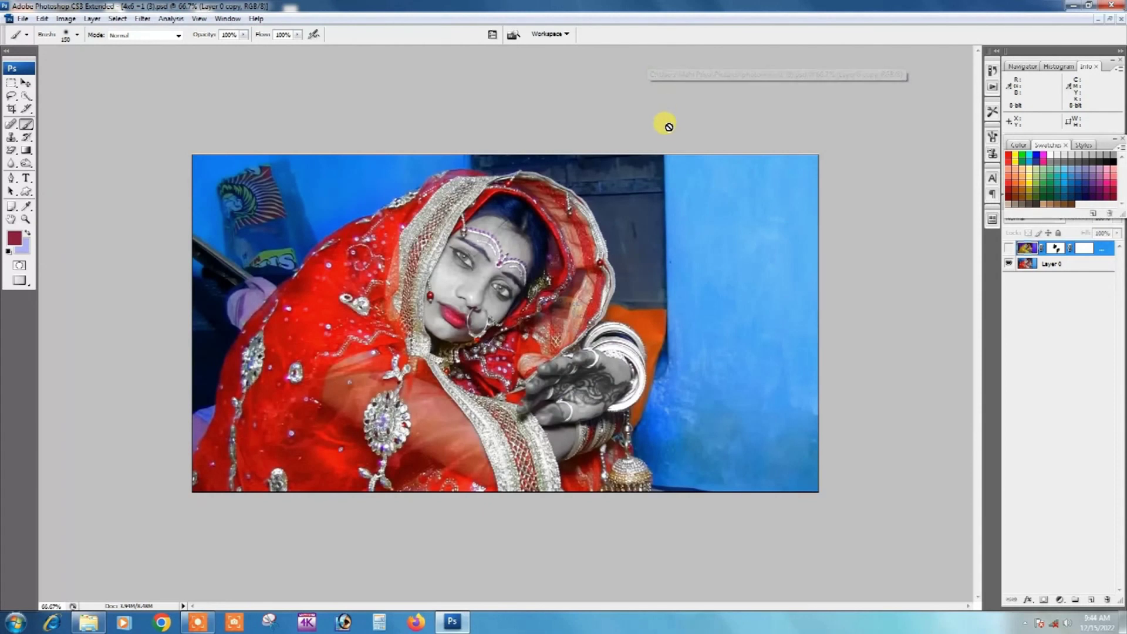
{"action": "left_click", "coordinate": [546, 217]}
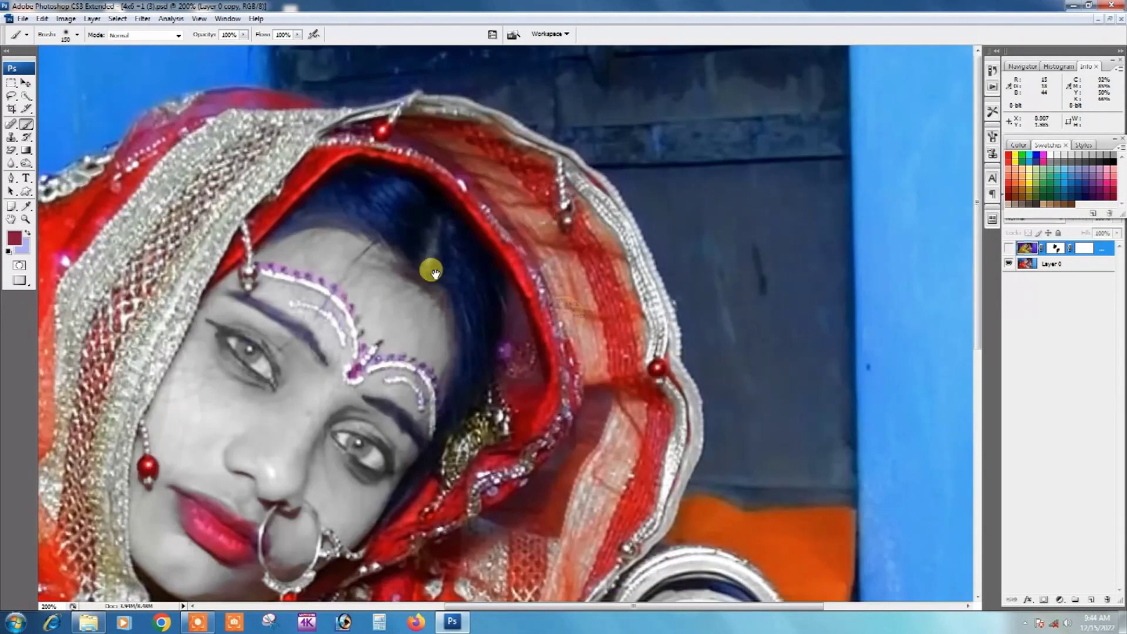
{"action": "key", "text": "ctrl+minus"}
{"action": "key", "text": "ctrl+minus"}
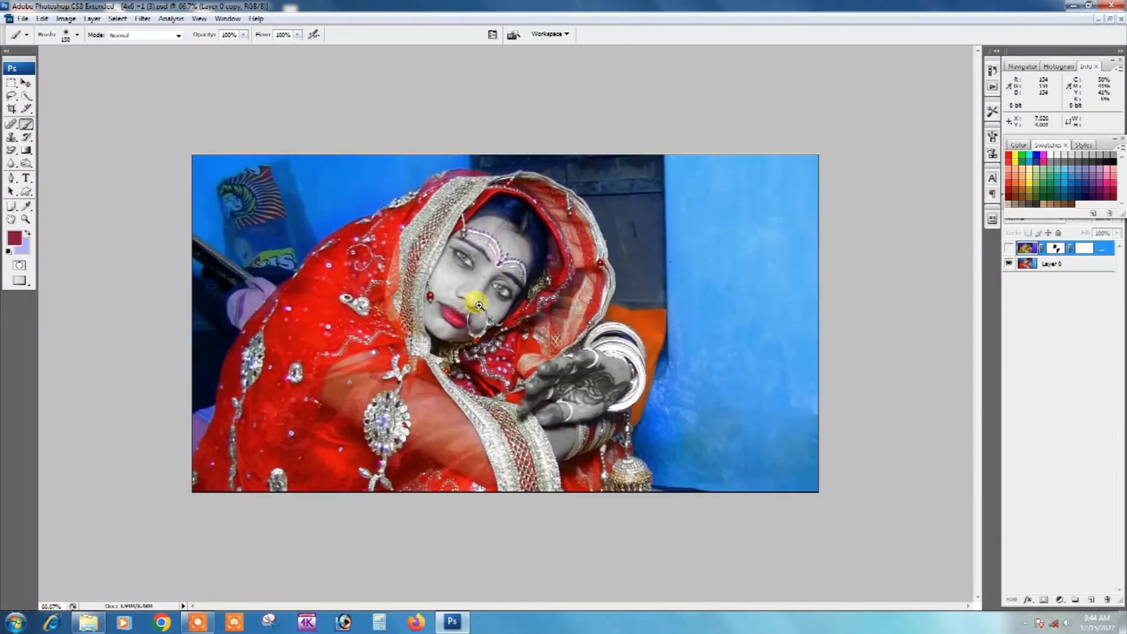
{"action": "key", "text": "ctrl+plus"}
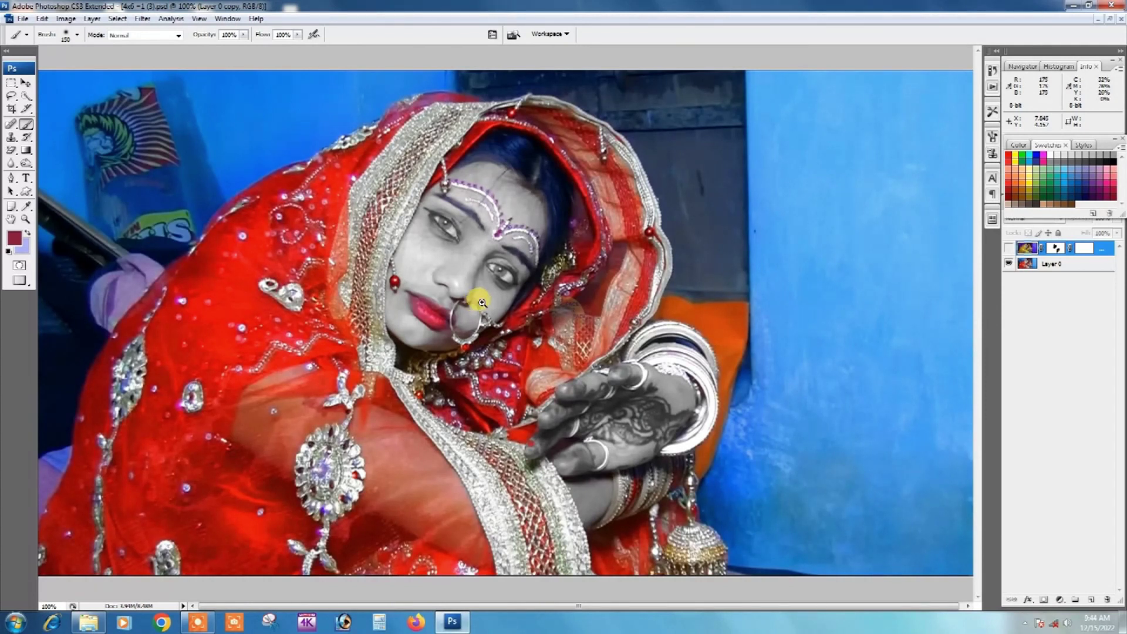
{"action": "left_click", "coordinate": [480, 302]}
{"action": "left_click", "coordinate": [482, 302], "text": "alt"}
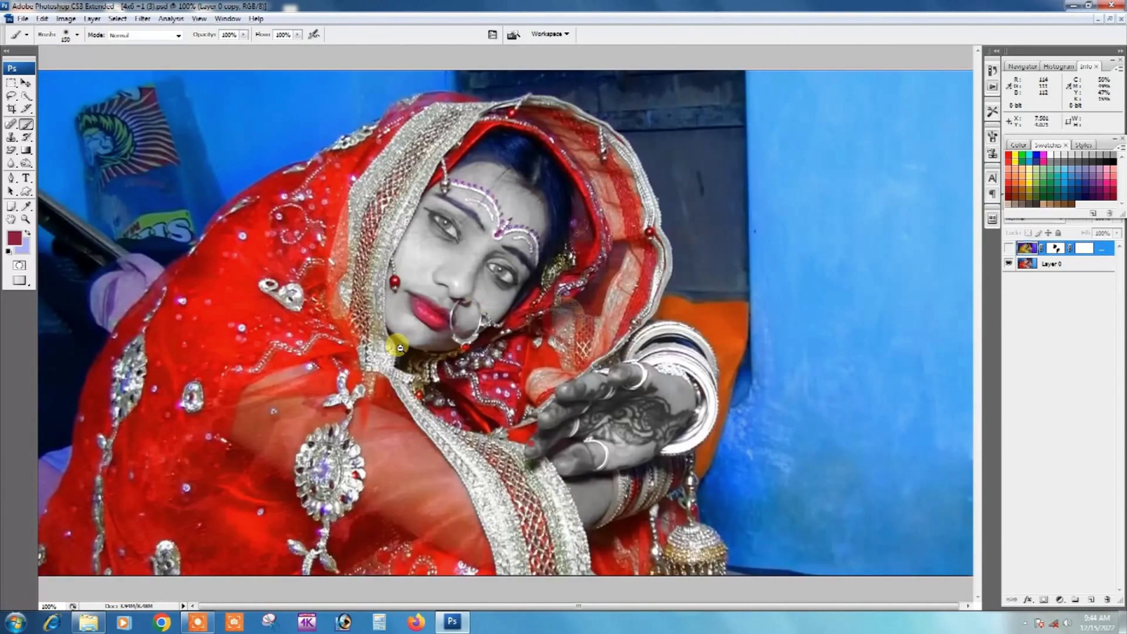
{"action": "left_click", "coordinate": [515, 339], "text": "alt"}
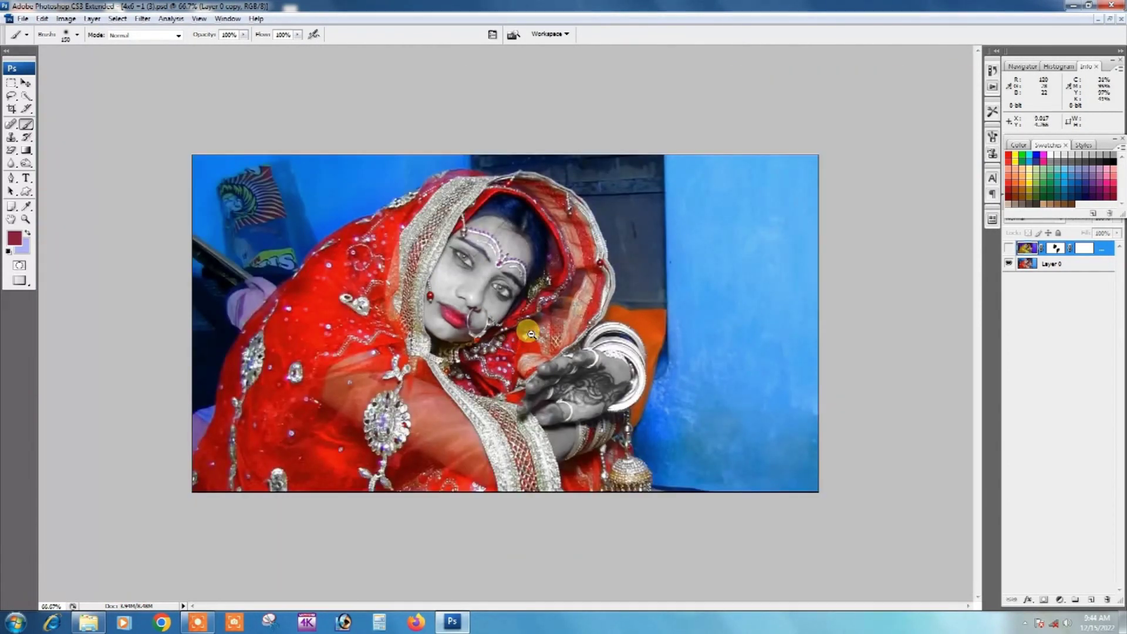
{"action": "left_click", "coordinate": [528, 336], "text": "alt"}
{"action": "left_click", "coordinate": [531, 333]}
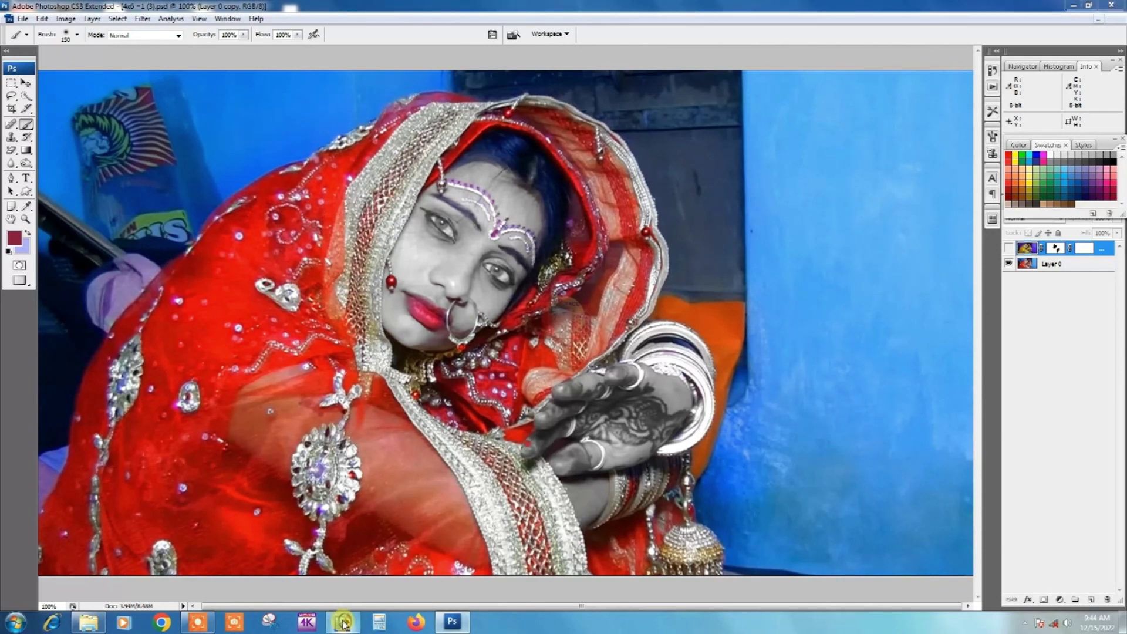
{"action": "left_click", "coordinate": [454, 622]}
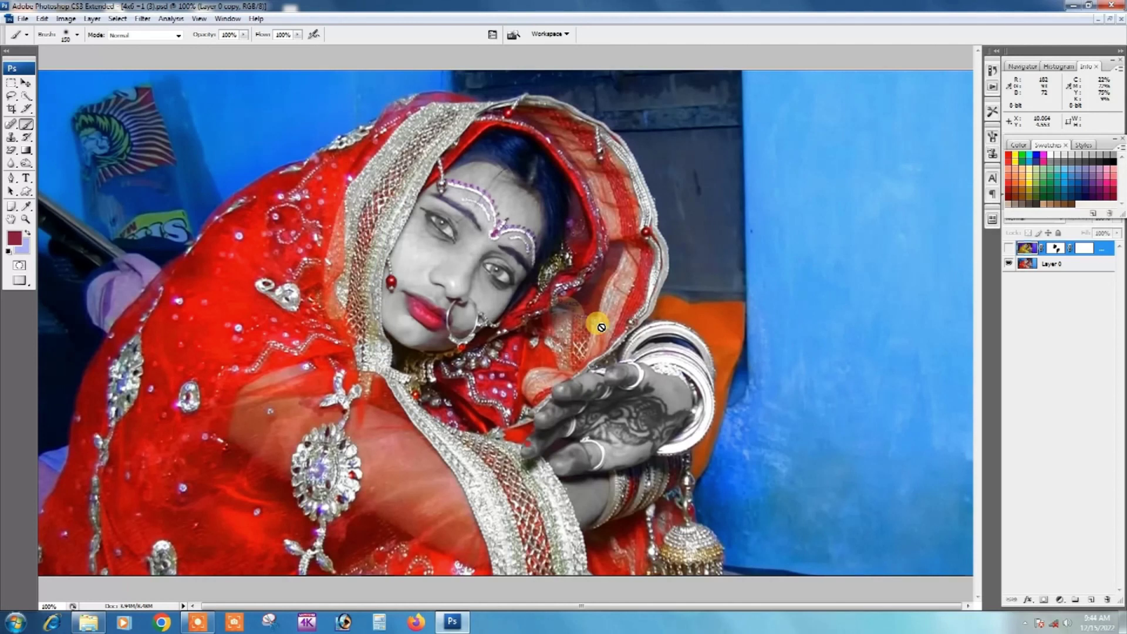
{"action": "left_click", "coordinate": [1009, 247]}
{"action": "left_click", "coordinate": [1009, 247]}
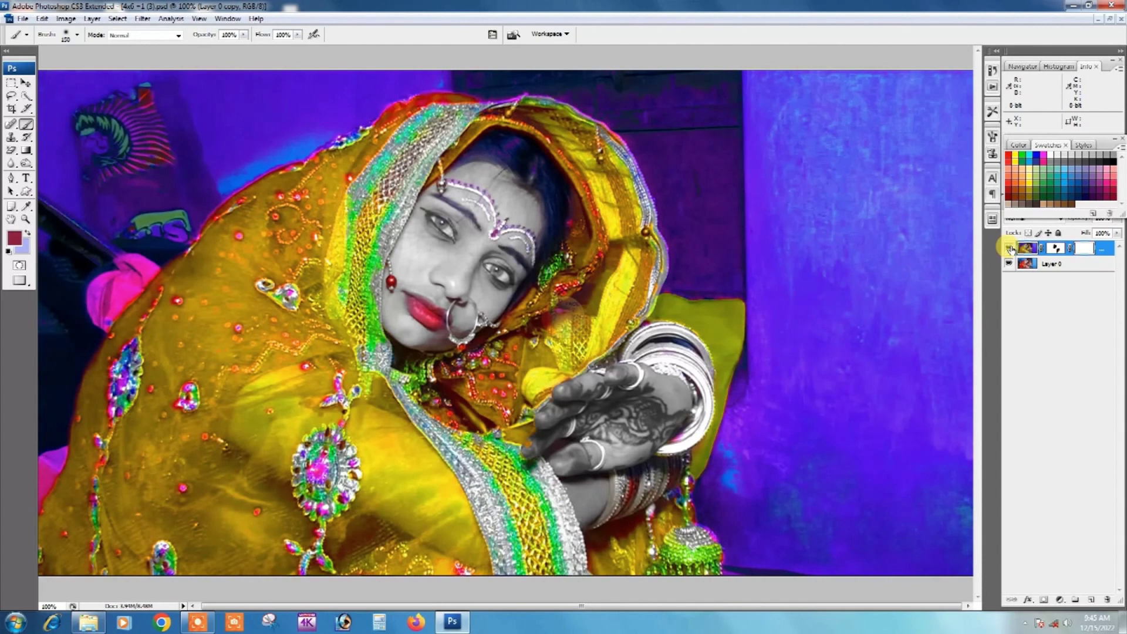
{"action": "left_click", "coordinate": [1008, 248]}
{"action": "left_click", "coordinate": [1009, 248]}
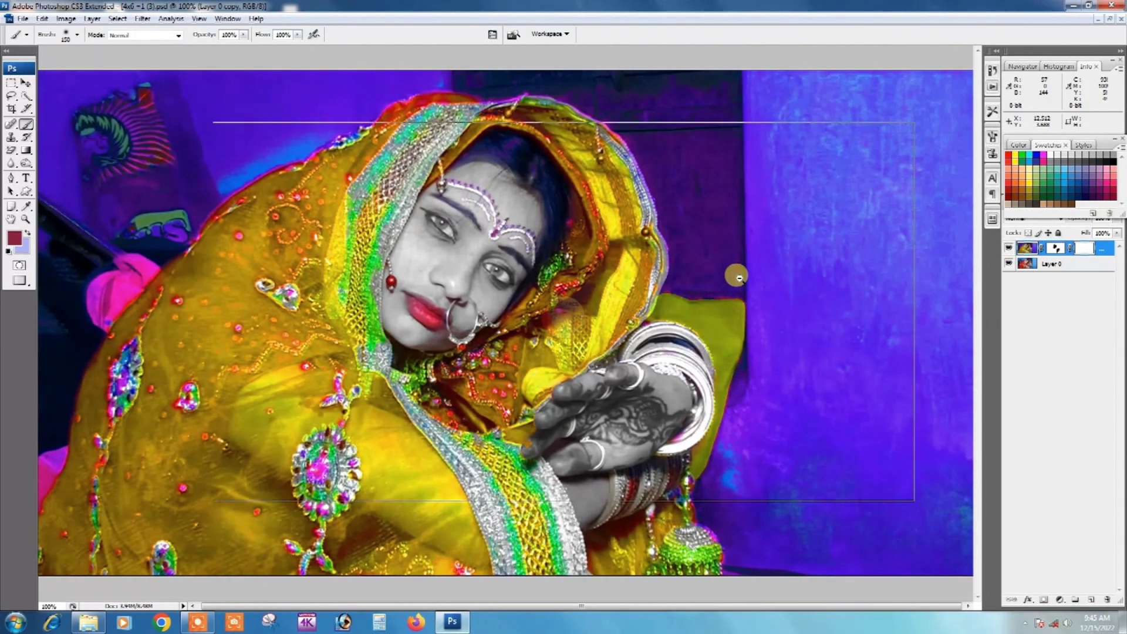
{"action": "key", "text": "ctrl+minus"}
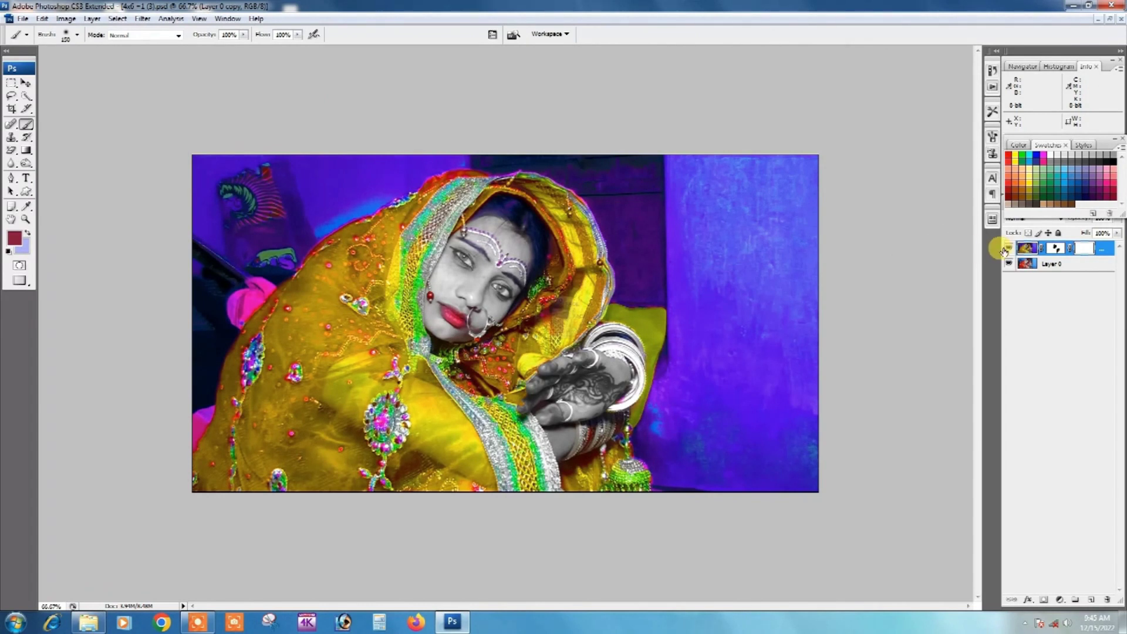
{"action": "left_click", "coordinate": [1007, 249]}
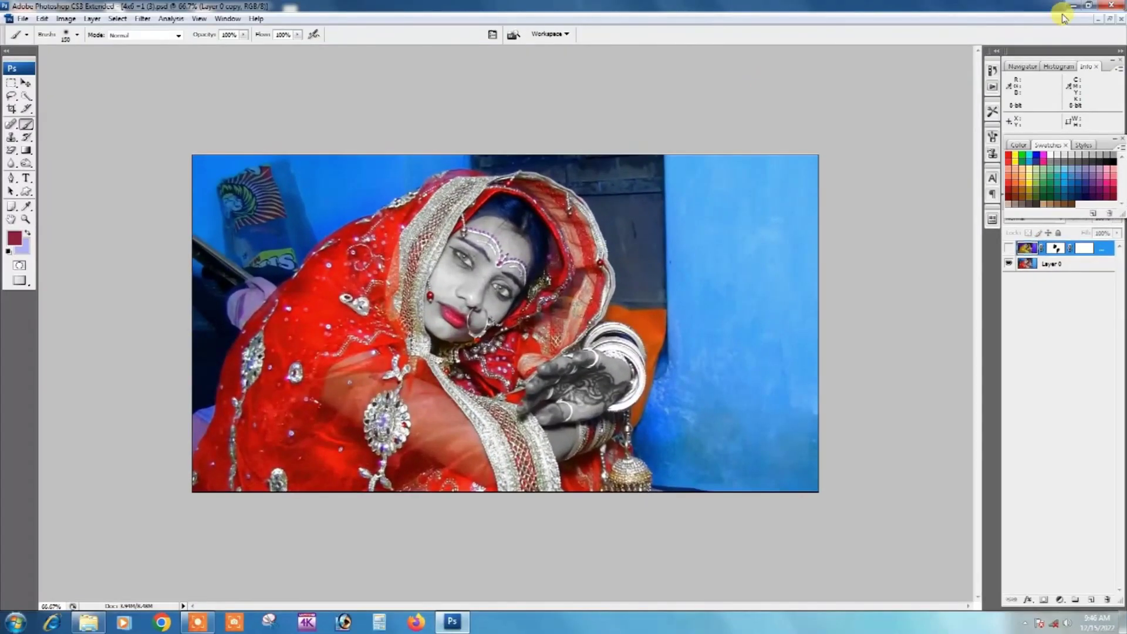
Step: Close the edited bride document without saving and drag the untouched third bride photo in from Explorer
{"action": "left_click", "coordinate": [1120, 21]}
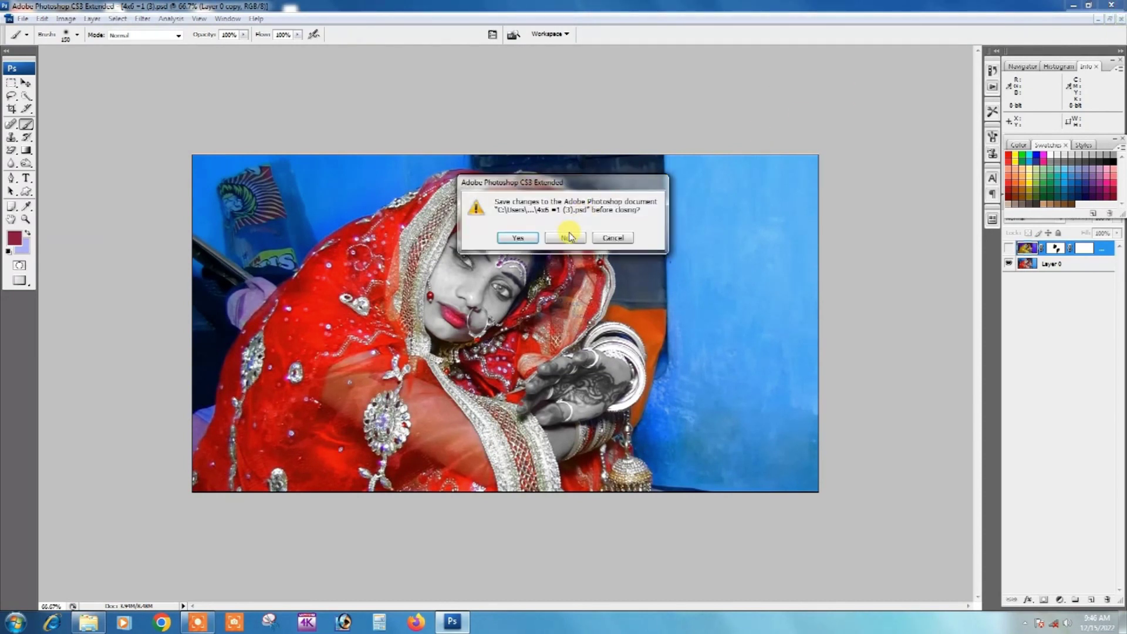
{"action": "left_click", "coordinate": [569, 235]}
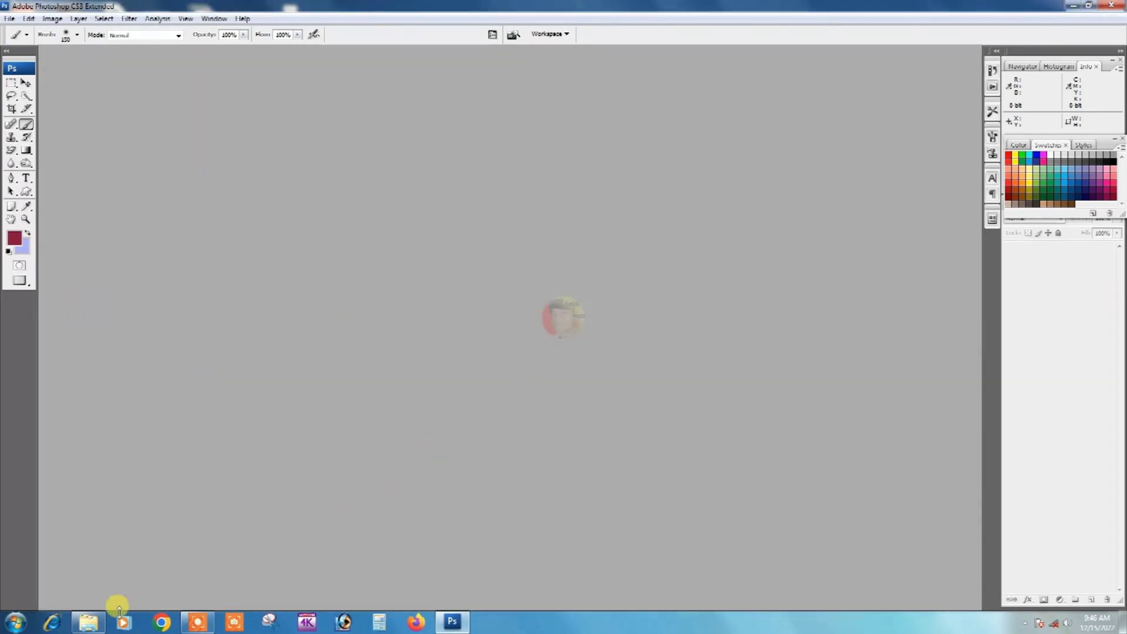
{"action": "left_click", "coordinate": [96, 626]}
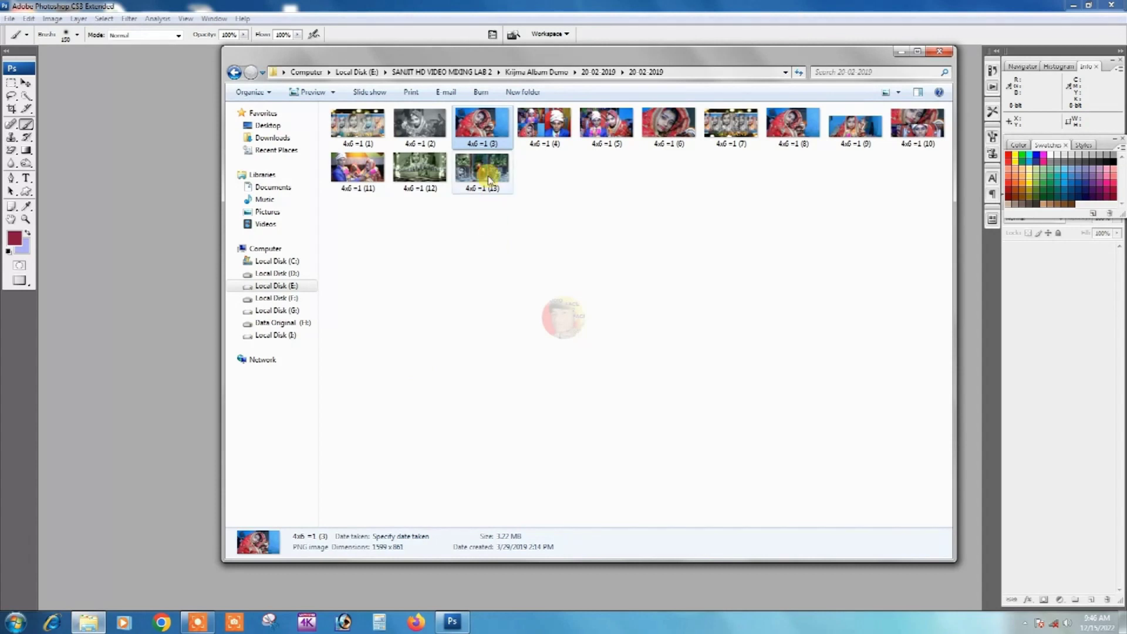
{"action": "left_click_drag", "start_coordinate": [478, 131], "coordinate": [144, 267]}
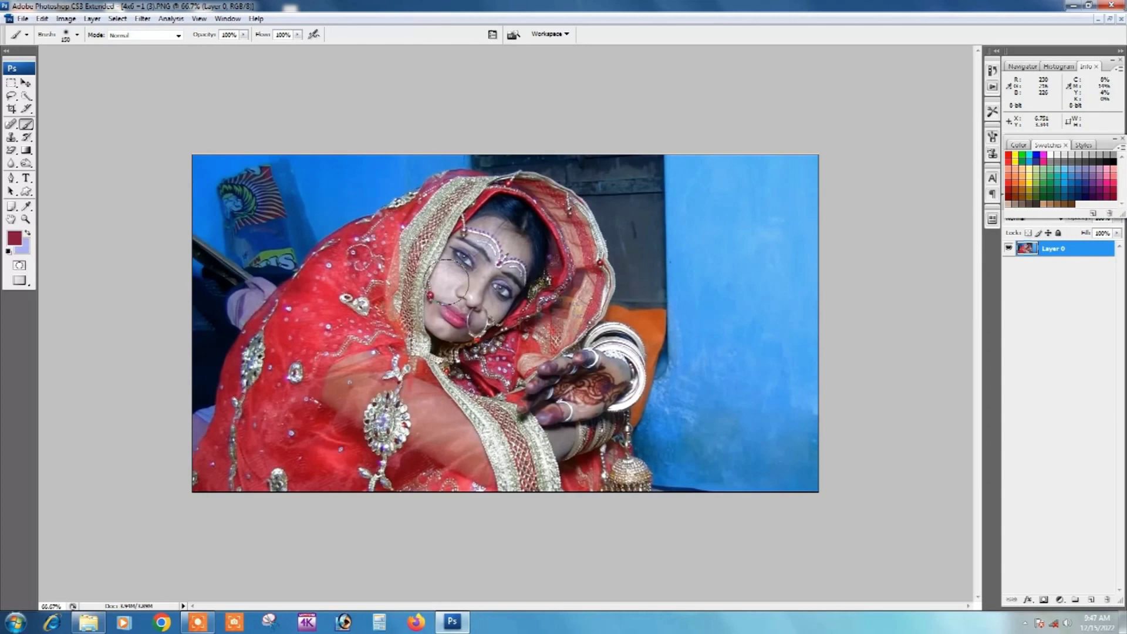
{"action": "left_click", "coordinate": [64, 19]}
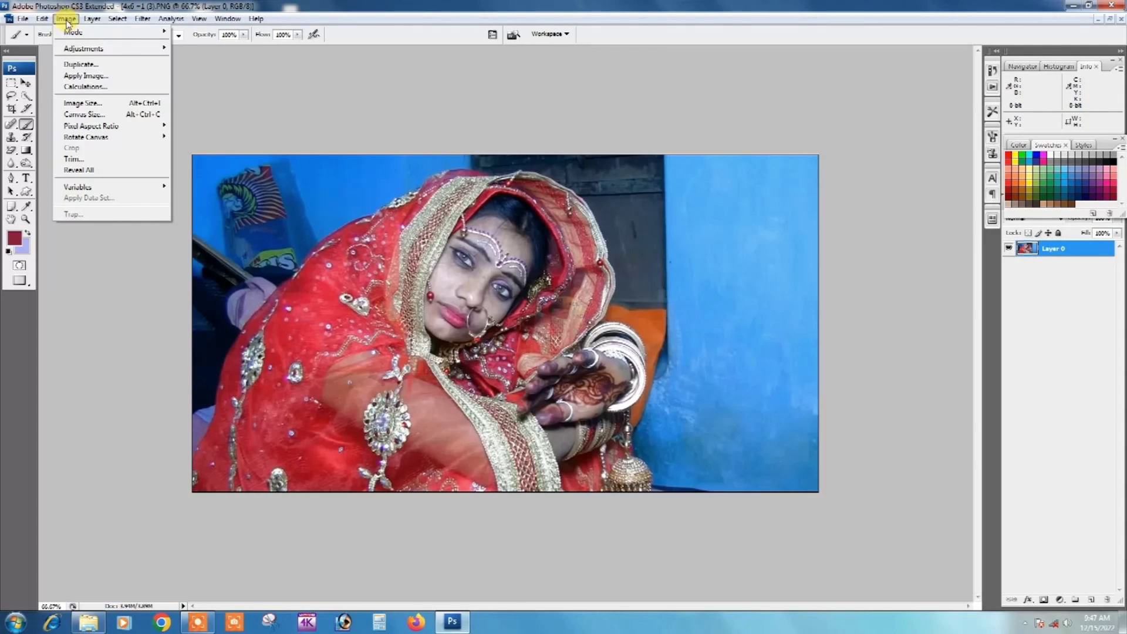
{"action": "mouse_move", "coordinate": [84, 48]}
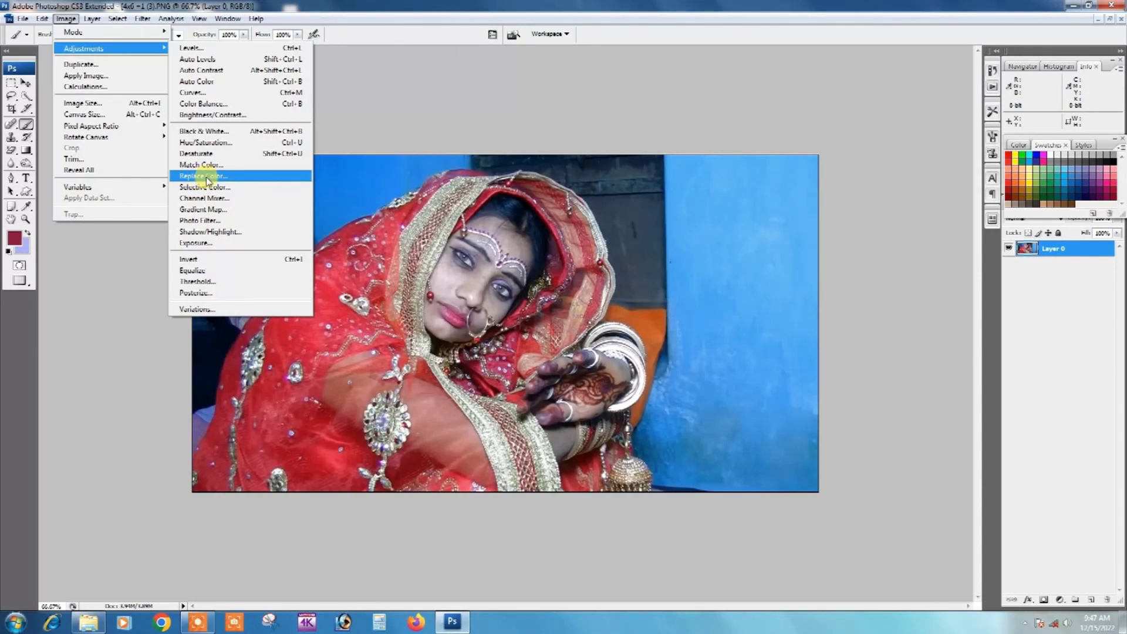
Step: Open Replace Color and cycle through its sampling eyedroppers, ending on the plain one
{"action": "left_click", "coordinate": [207, 181]}
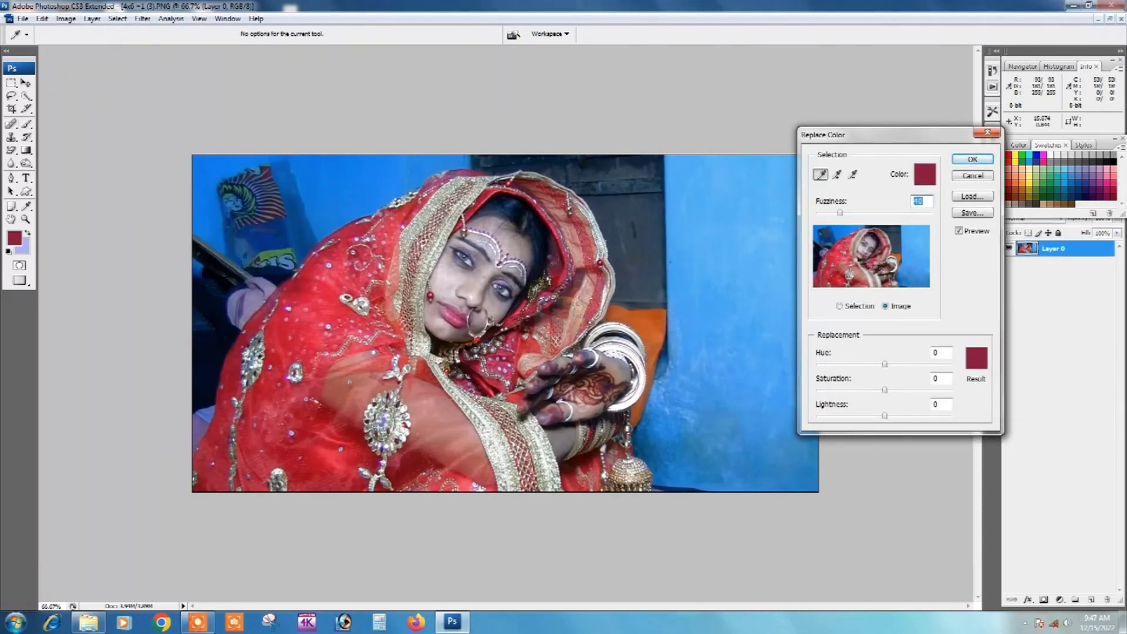
{"action": "left_click", "coordinate": [820, 176]}
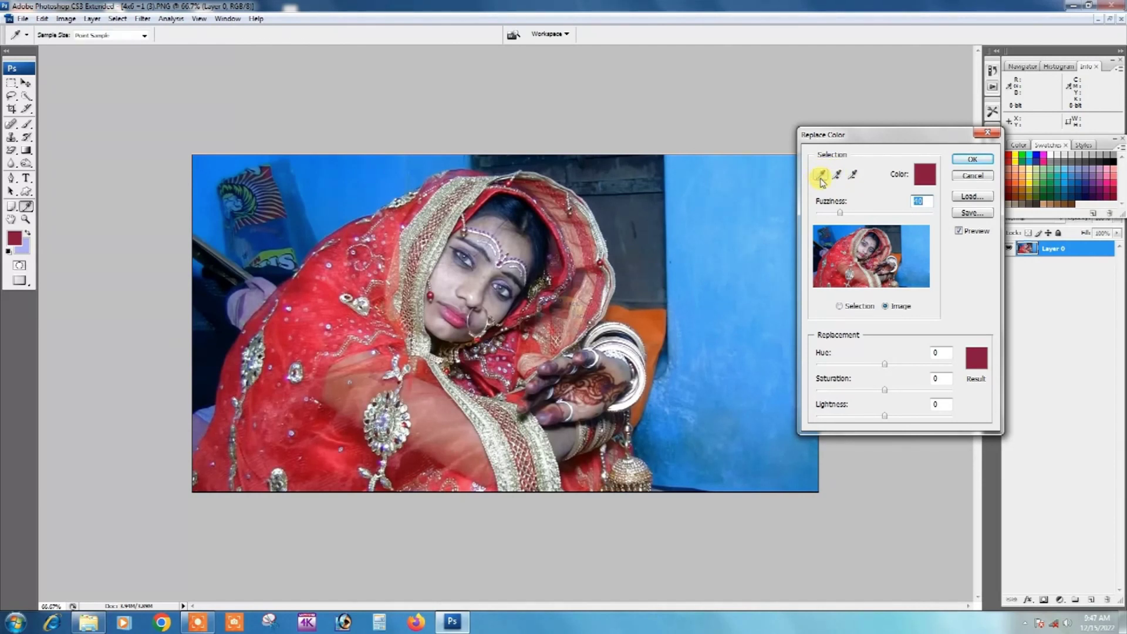
{"action": "left_click", "coordinate": [836, 174]}
{"action": "left_click", "coordinate": [853, 175]}
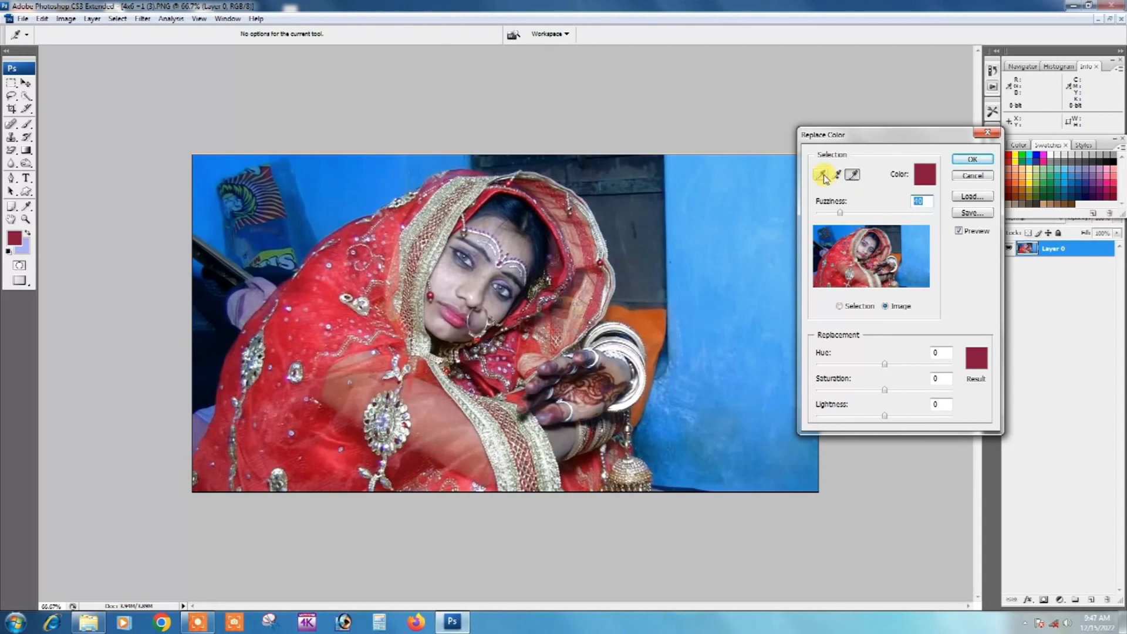
{"action": "left_click", "coordinate": [823, 175]}
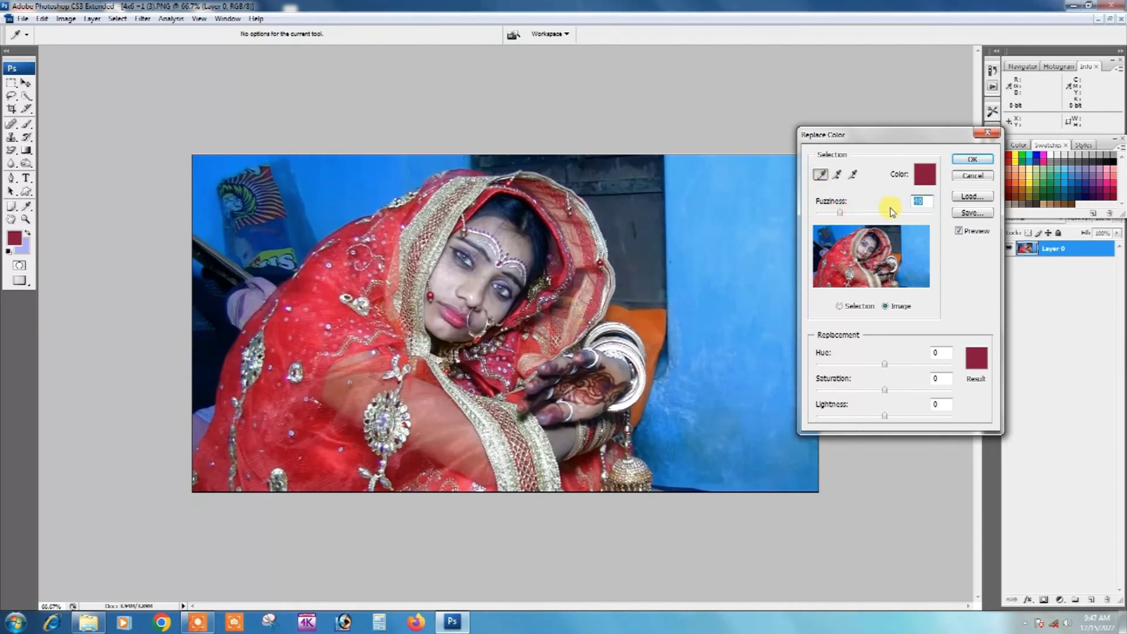
Step: Set Fuzziness 40, Saturation -100 and Lightness +10, checking the Selection and Image previews
{"action": "type", "text": "40"}
{"action": "left_click_drag", "start_coordinate": [884, 390], "coordinate": [798, 403]}
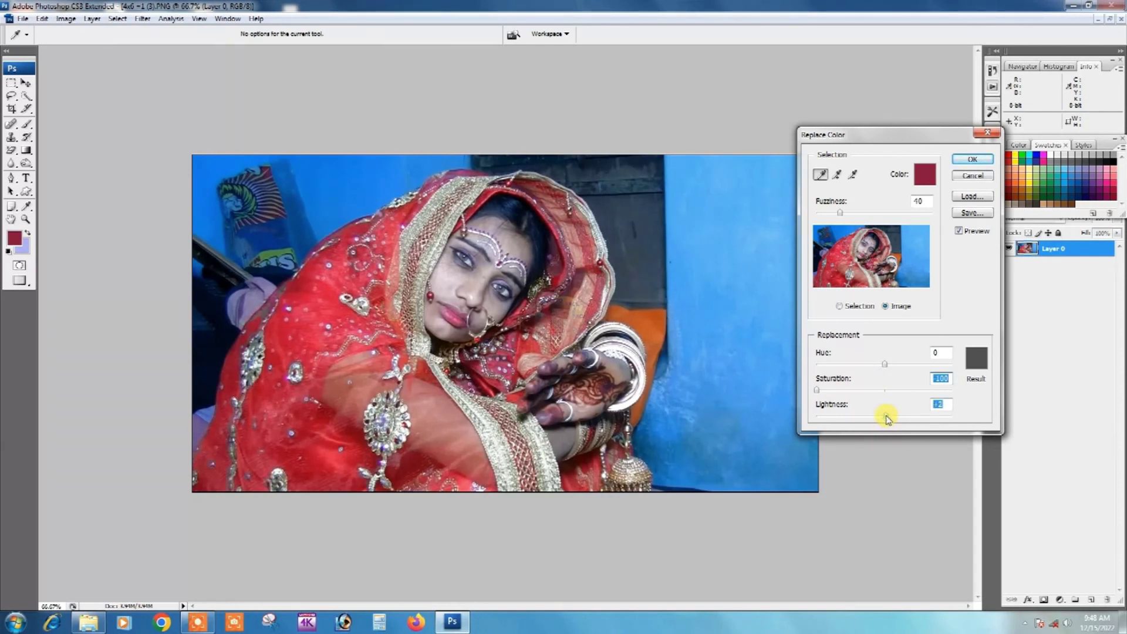
{"action": "left_click", "coordinate": [976, 361]}
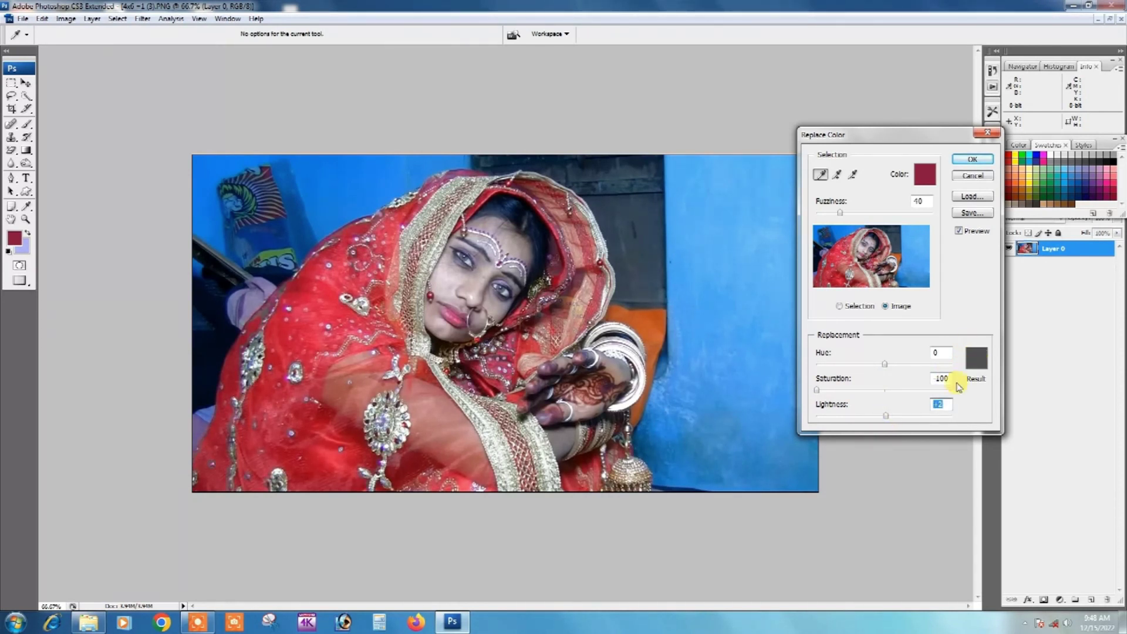
{"action": "left_click_drag", "start_coordinate": [887, 417], "coordinate": [891, 420]}
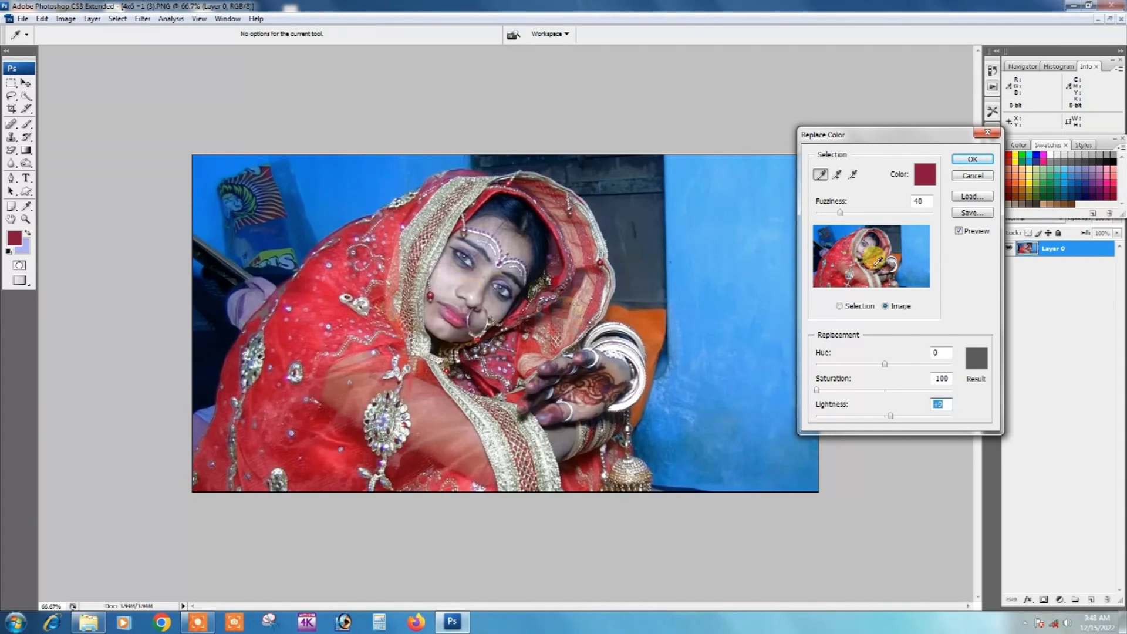
{"action": "left_click", "coordinate": [845, 307]}
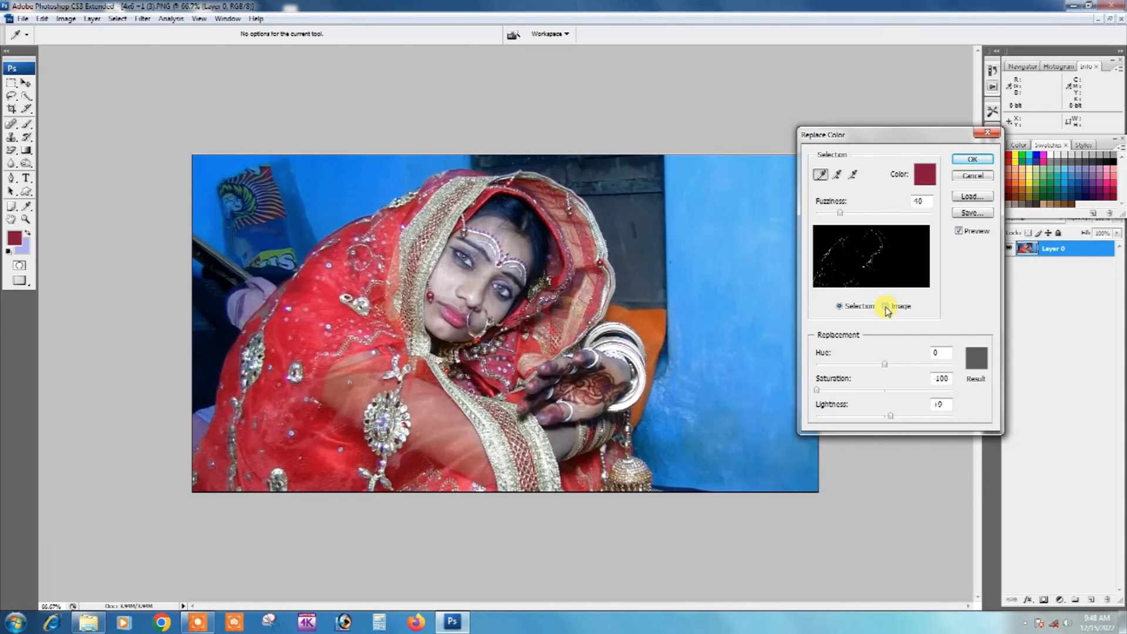
{"action": "left_click", "coordinate": [885, 307]}
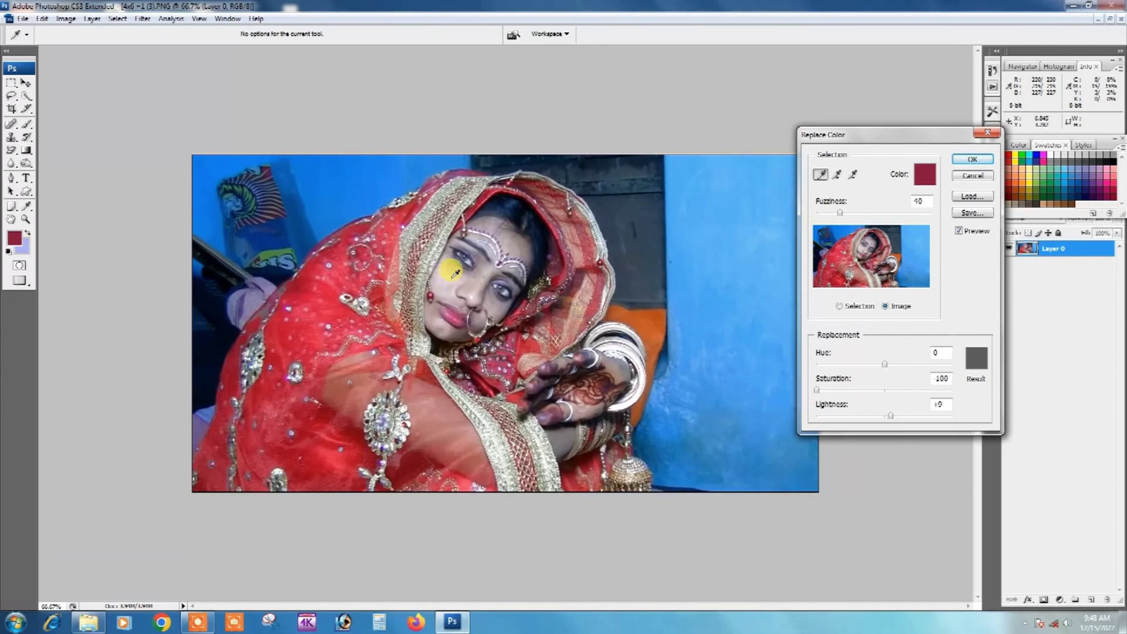
Step: Sample the face skin and veil with the add eyedropper, previewing the selected colours
{"action": "left_click", "coordinate": [455, 272]}
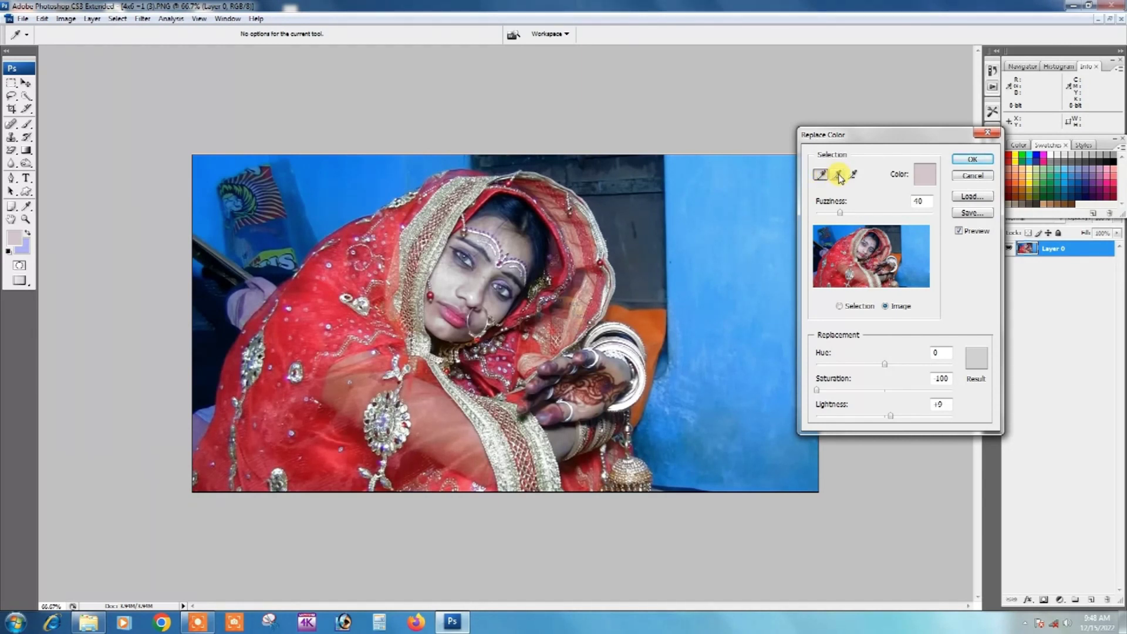
{"action": "left_click", "coordinate": [838, 175]}
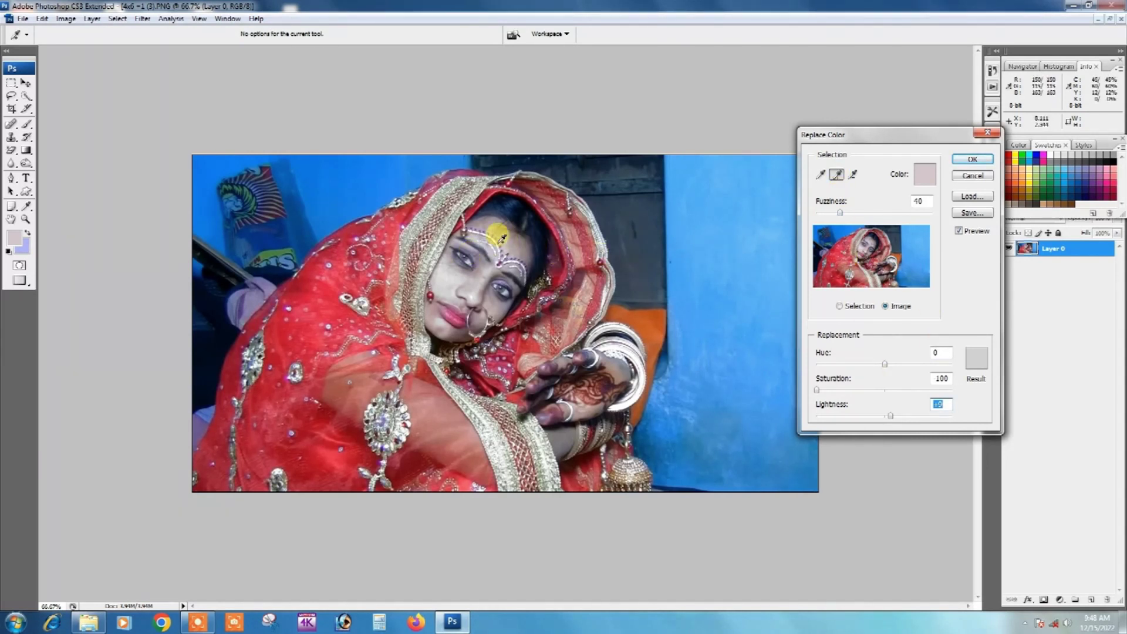
{"action": "left_click", "coordinate": [522, 243]}
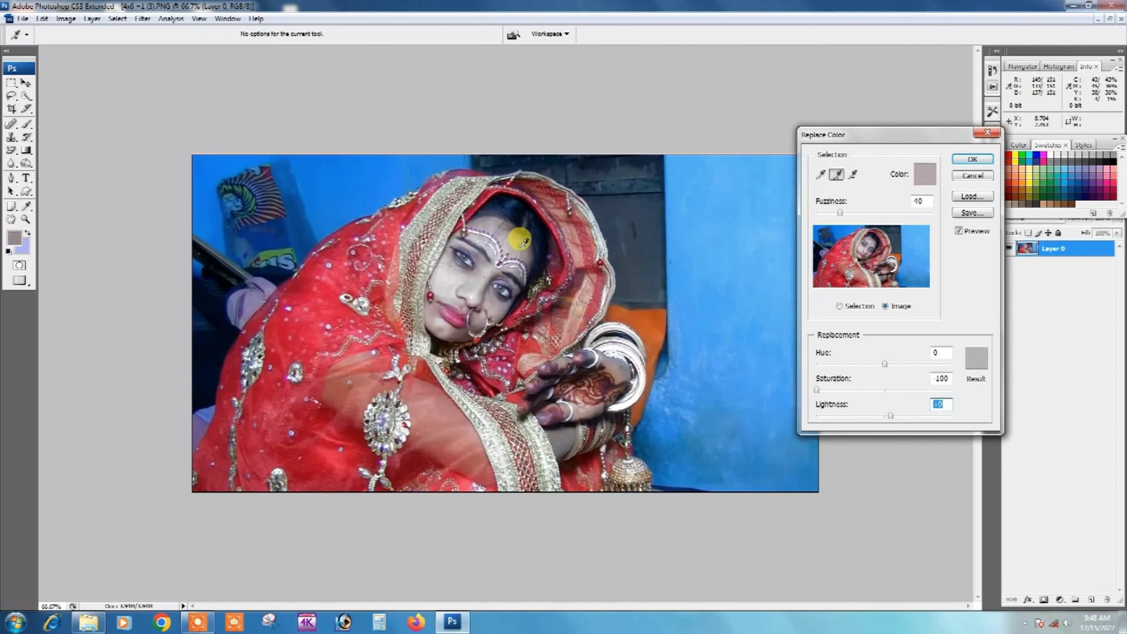
{"action": "left_click", "coordinate": [474, 298]}
{"action": "mouse_move", "coordinate": [475, 297]}
{"action": "left_mouse_down"}
{"action": "mouse_move", "coordinate": [491, 286]}
{"action": "mouse_move", "coordinate": [501, 301]}
{"action": "mouse_move", "coordinate": [496, 270]}
{"action": "mouse_move", "coordinate": [470, 283]}
{"action": "left_mouse_up"}
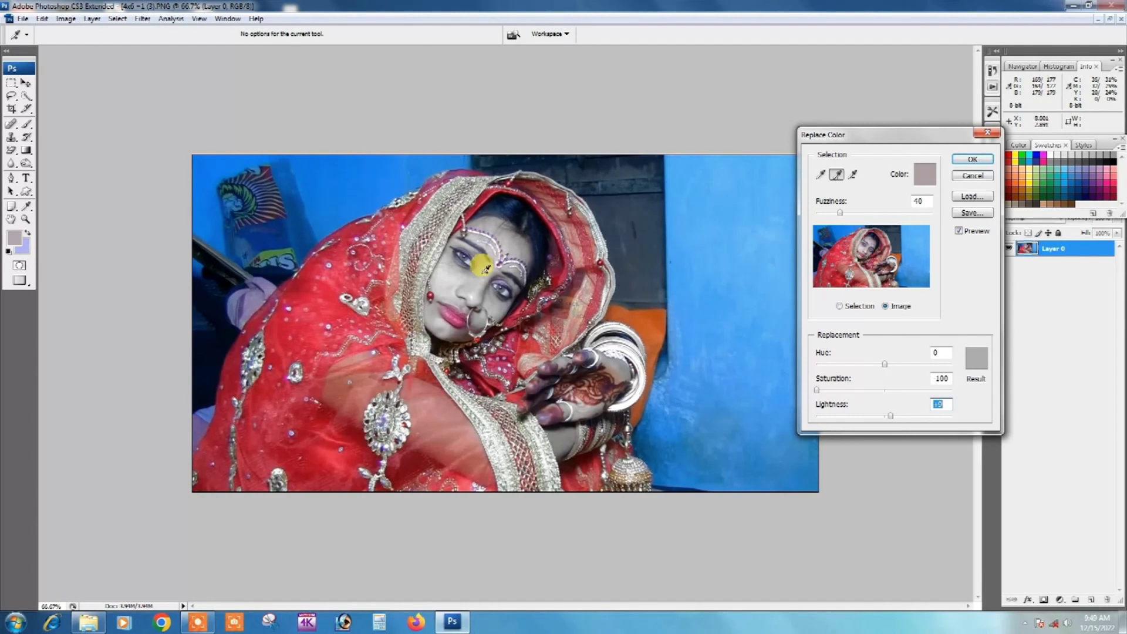
{"action": "left_click", "coordinate": [329, 289]}
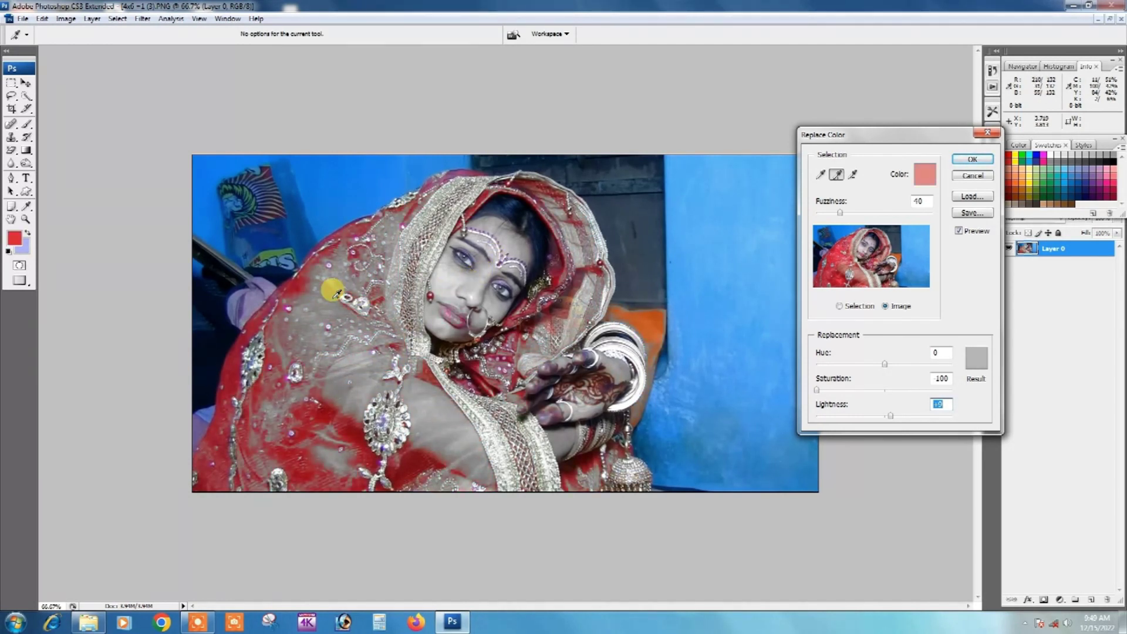
{"action": "mouse_move", "coordinate": [337, 292]}
{"action": "left_mouse_down"}
{"action": "mouse_move", "coordinate": [347, 297]}
{"action": "mouse_move", "coordinate": [316, 320]}
{"action": "left_mouse_up"}
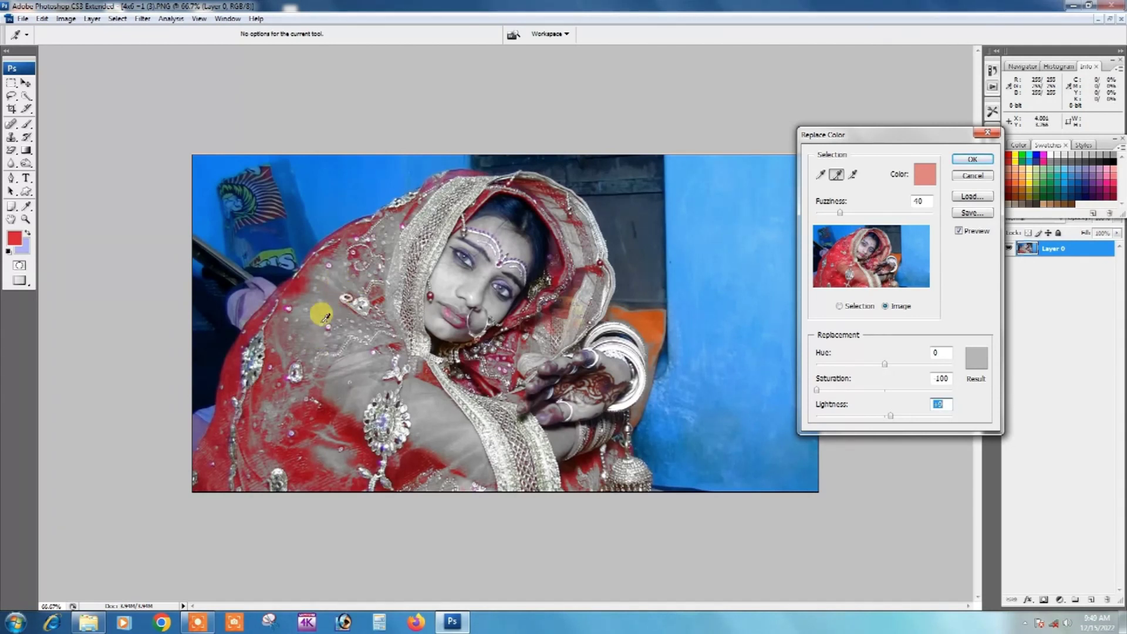
{"action": "key", "text": "ctrl"}
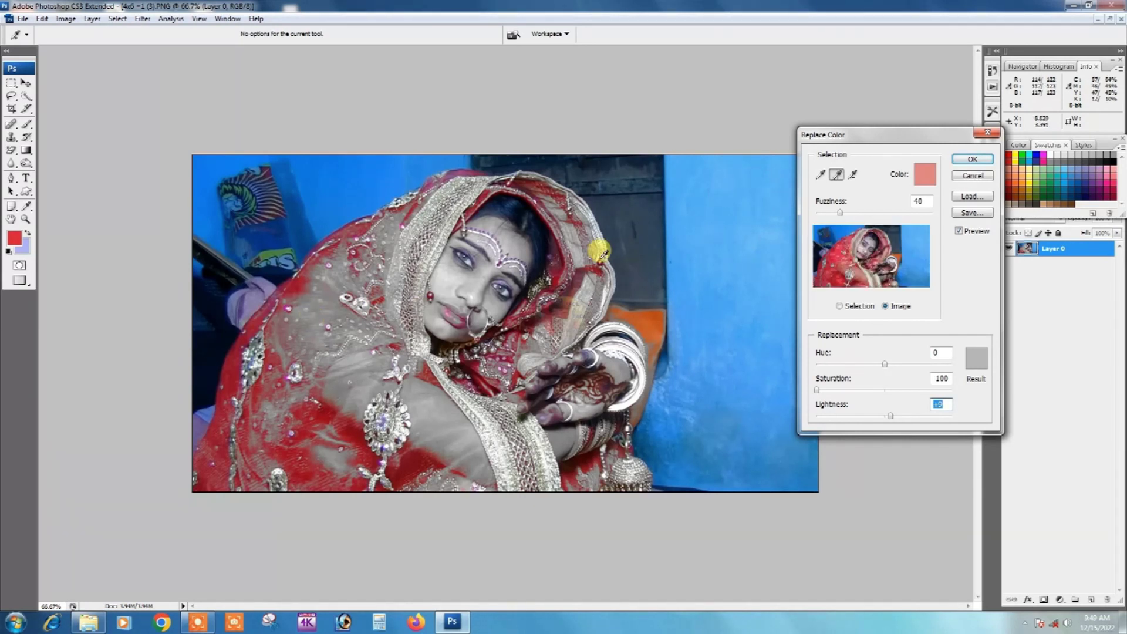
{"action": "left_click", "coordinate": [853, 175]}
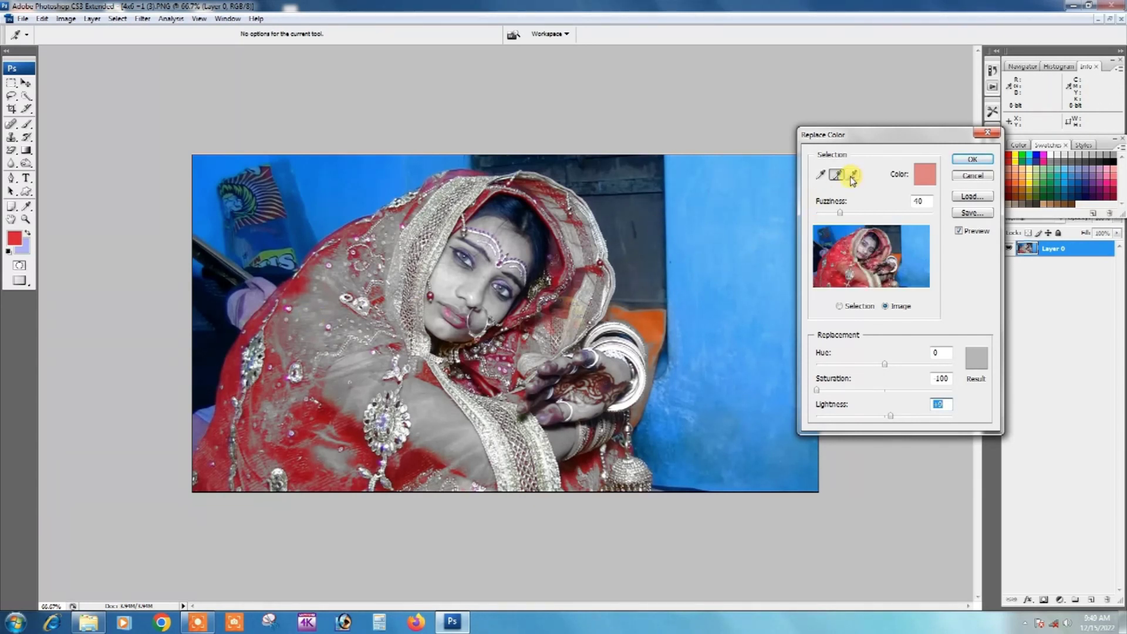
Step: Subtract the red veil colours from the Replace Color sample
{"action": "left_click", "coordinate": [854, 177]}
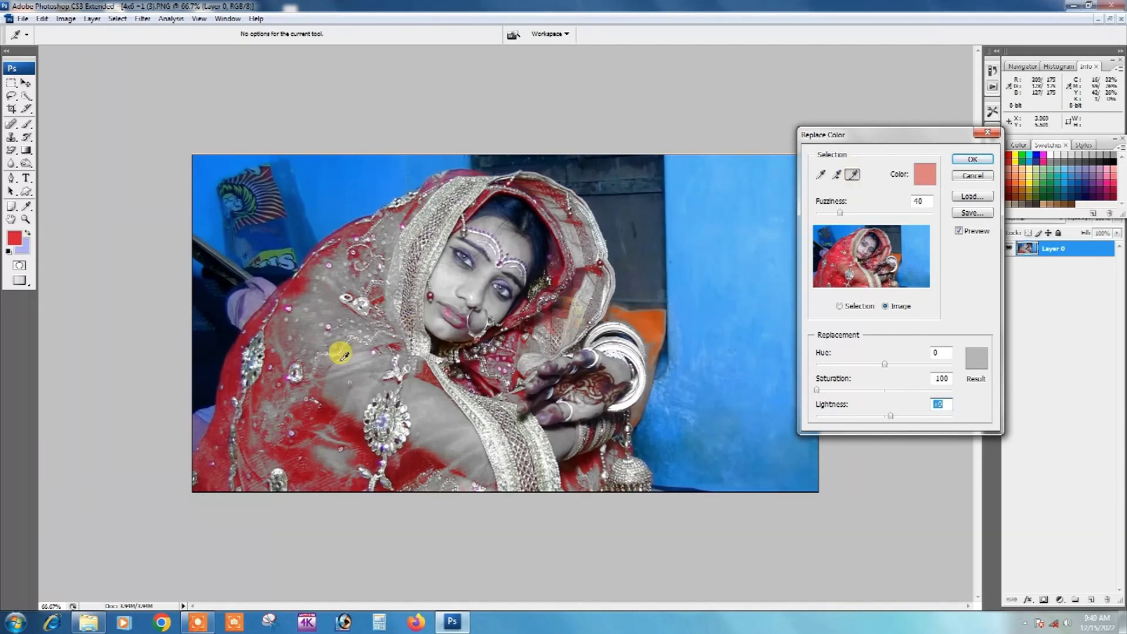
{"action": "left_click", "coordinate": [326, 414]}
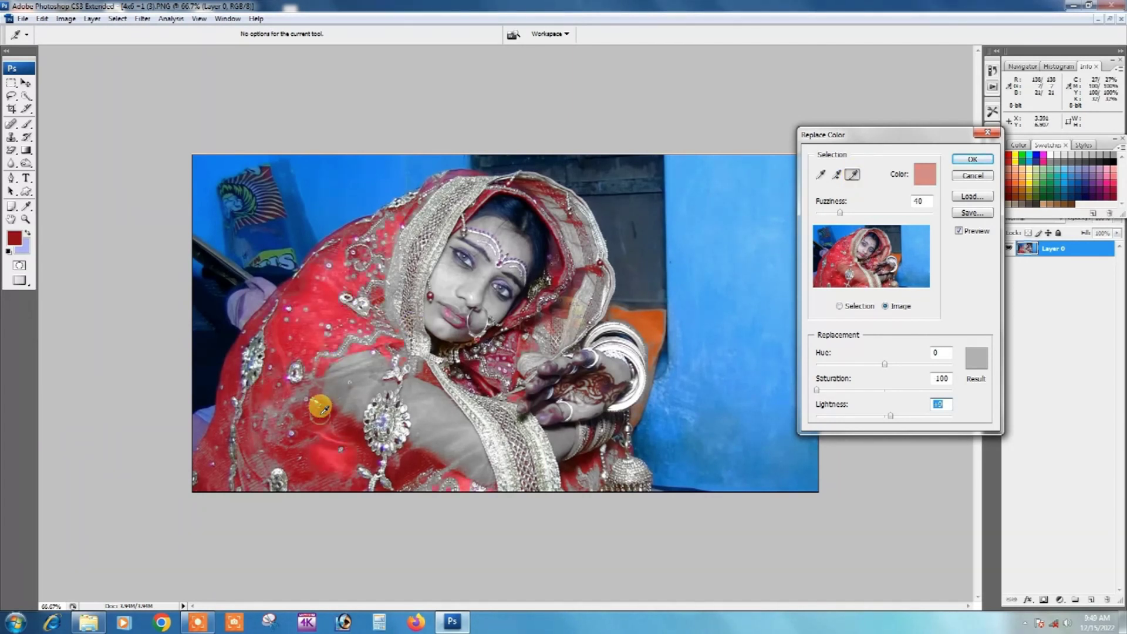
{"action": "left_click", "coordinate": [336, 350]}
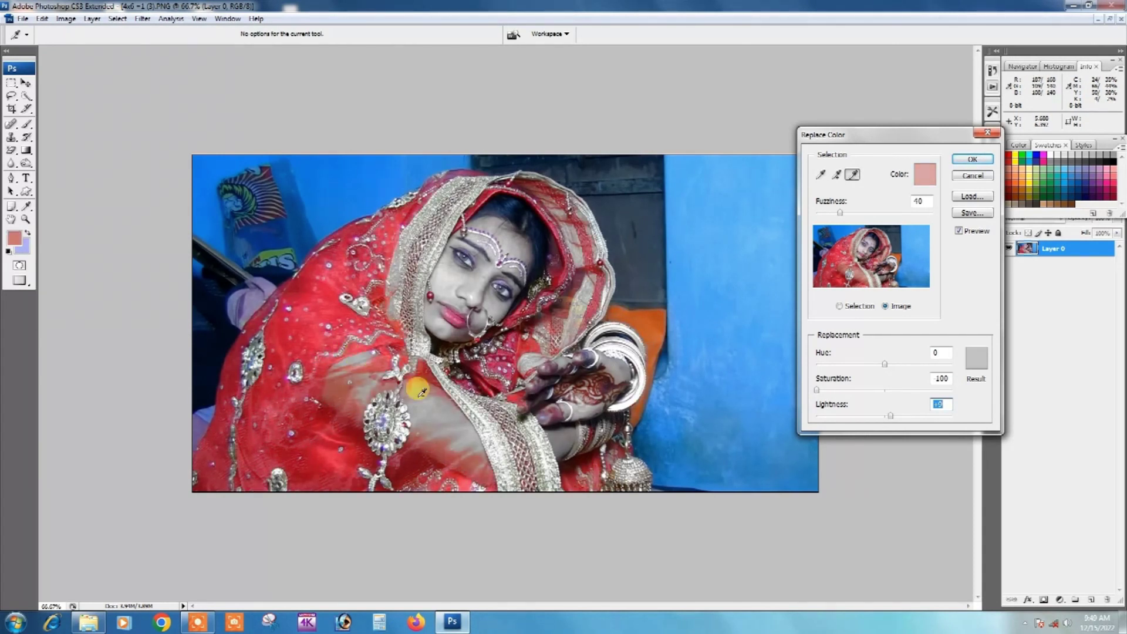
{"action": "left_click", "coordinate": [449, 409]}
{"action": "left_click", "coordinate": [466, 422]}
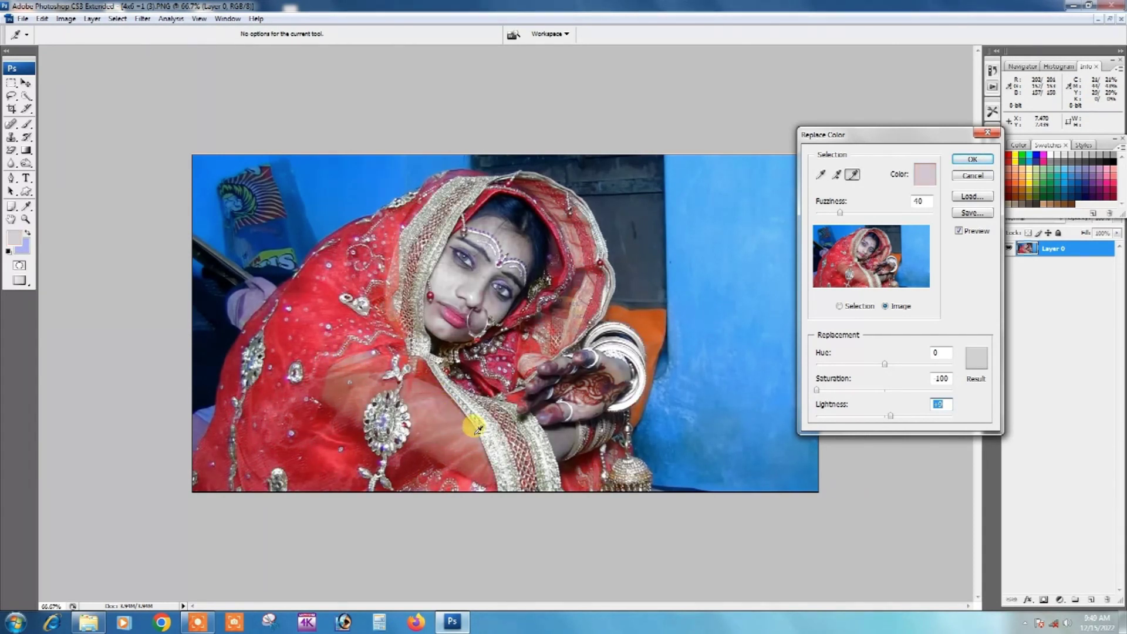
{"action": "left_click", "coordinate": [467, 259]}
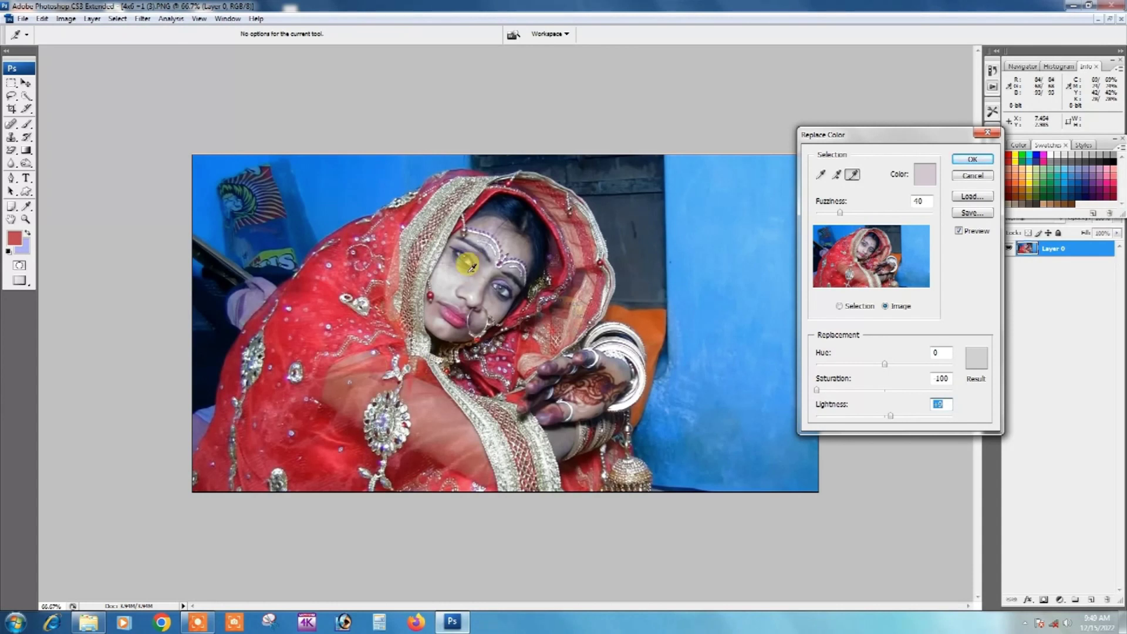
Step: Re-add face skin tones from the cheek, nose and under the eye to the sample
{"action": "left_click", "coordinate": [838, 175]}
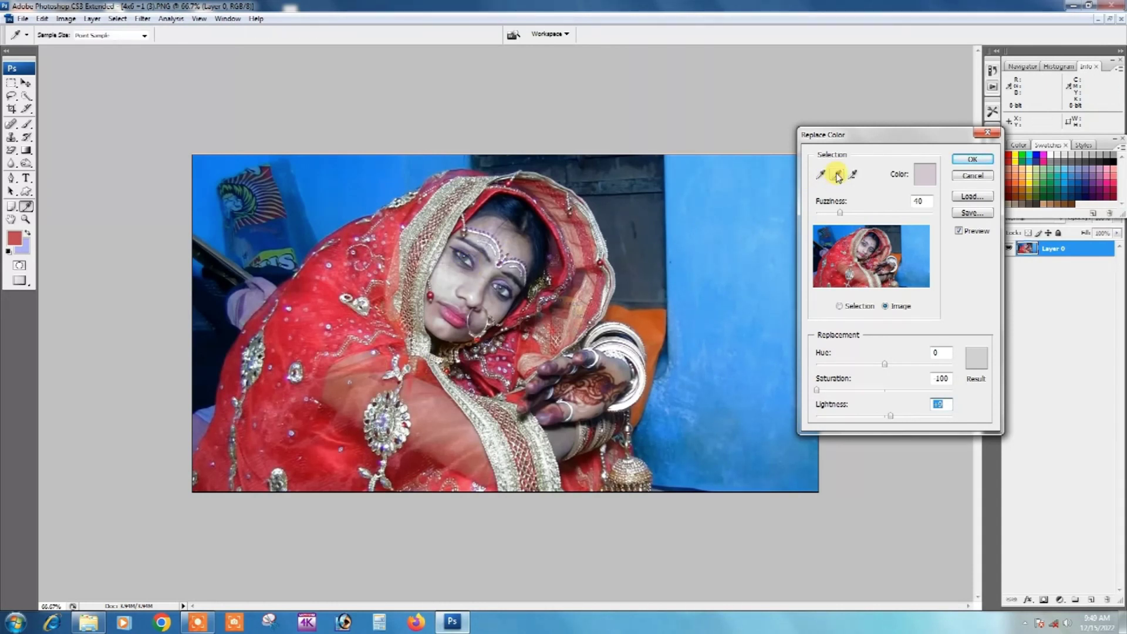
{"action": "left_click", "coordinate": [450, 277]}
{"action": "left_click", "coordinate": [514, 246]}
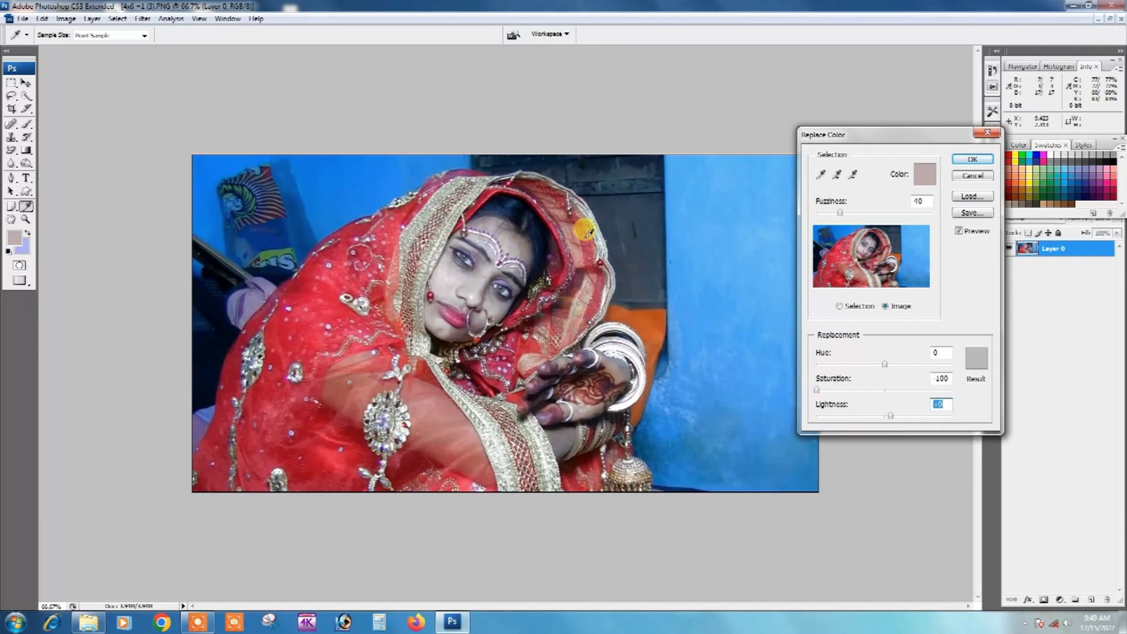
{"action": "left_click", "coordinate": [837, 174]}
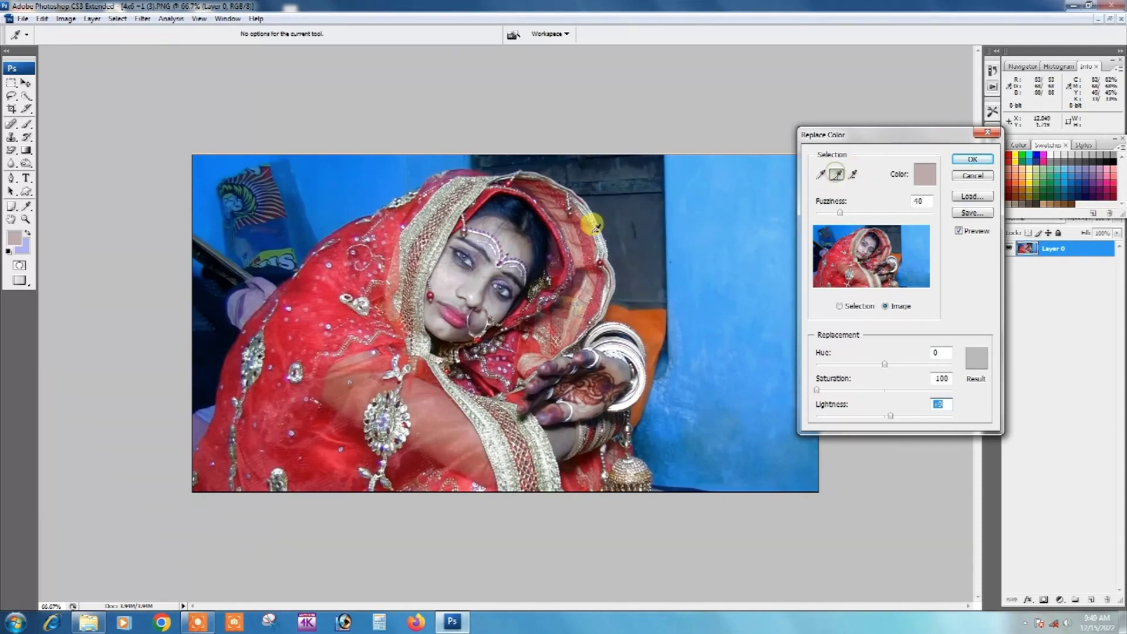
{"action": "left_click", "coordinate": [518, 250]}
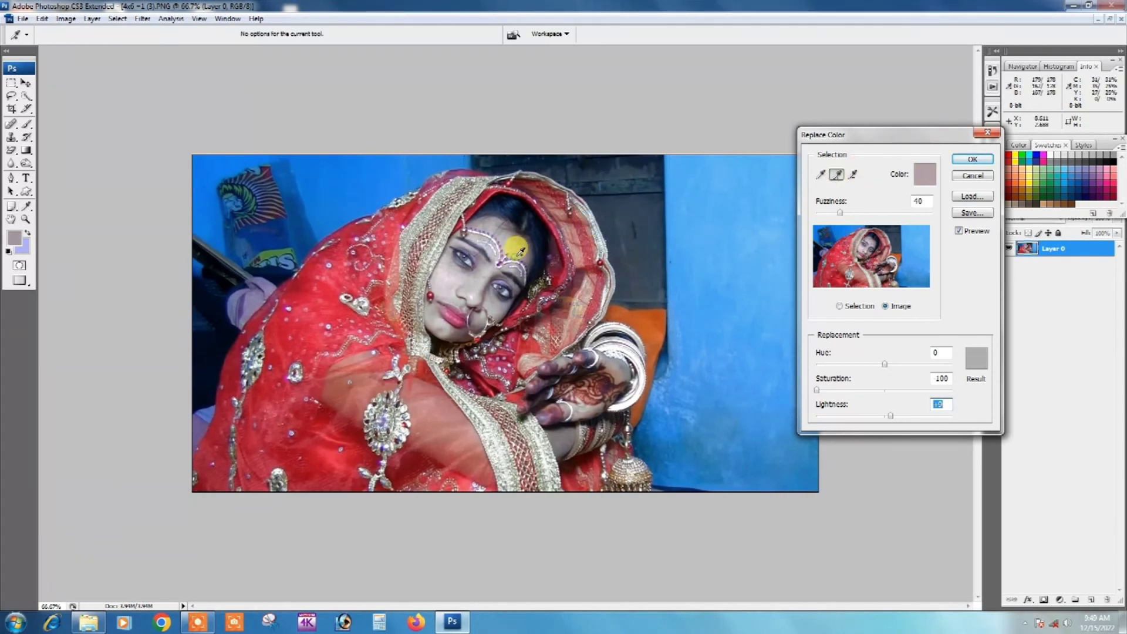
{"action": "left_click", "coordinate": [472, 282]}
{"action": "left_click", "coordinate": [475, 276]}
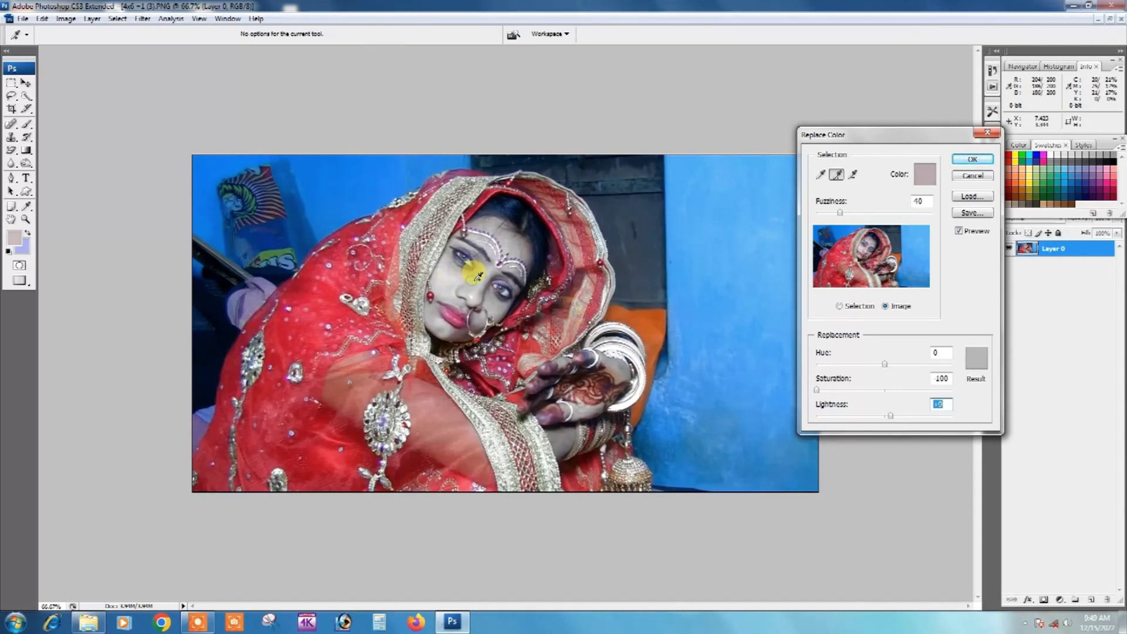
{"action": "left_click", "coordinate": [468, 288]}
Step: Add forehead and cheek skin to the sample, adjust Lightness, and apply the replacement
{"action": "left_click", "coordinate": [486, 284]}
{"action": "left_click", "coordinate": [498, 290]}
{"action": "left_click", "coordinate": [517, 241]}
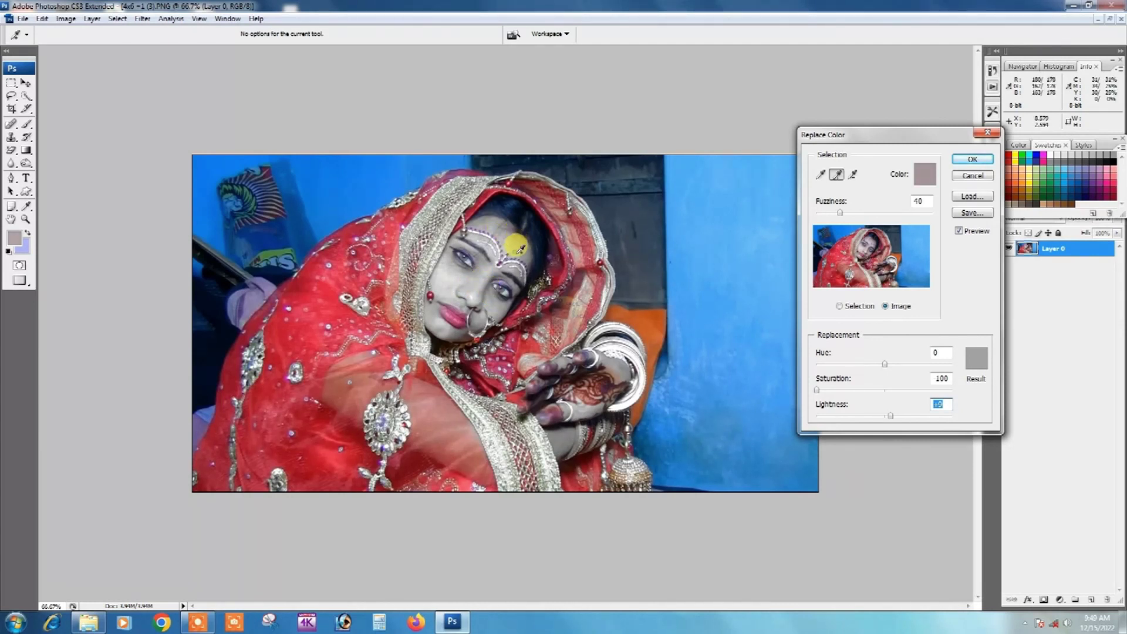
{"action": "left_click", "coordinate": [470, 271]}
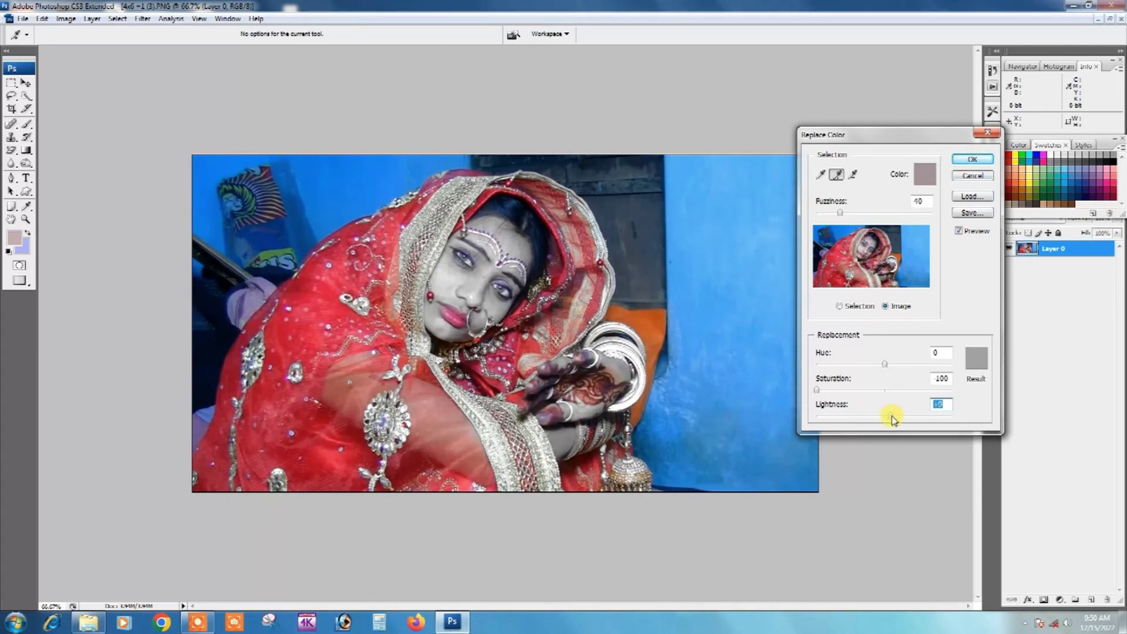
{"action": "mouse_move", "coordinate": [892, 416]}
{"action": "left_mouse_down"}
{"action": "mouse_move", "coordinate": [908, 415]}
{"action": "mouse_move", "coordinate": [878, 417]}
{"action": "mouse_move", "coordinate": [921, 416]}
{"action": "mouse_move", "coordinate": [891, 417]}
{"action": "left_mouse_up"}
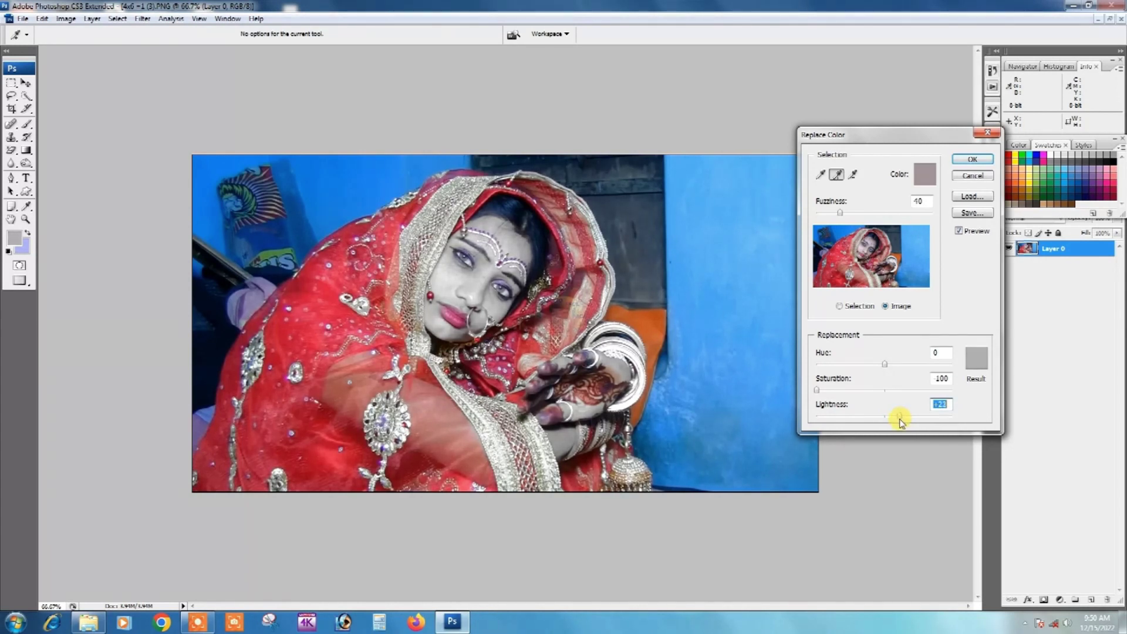
{"action": "left_click", "coordinate": [974, 162]}
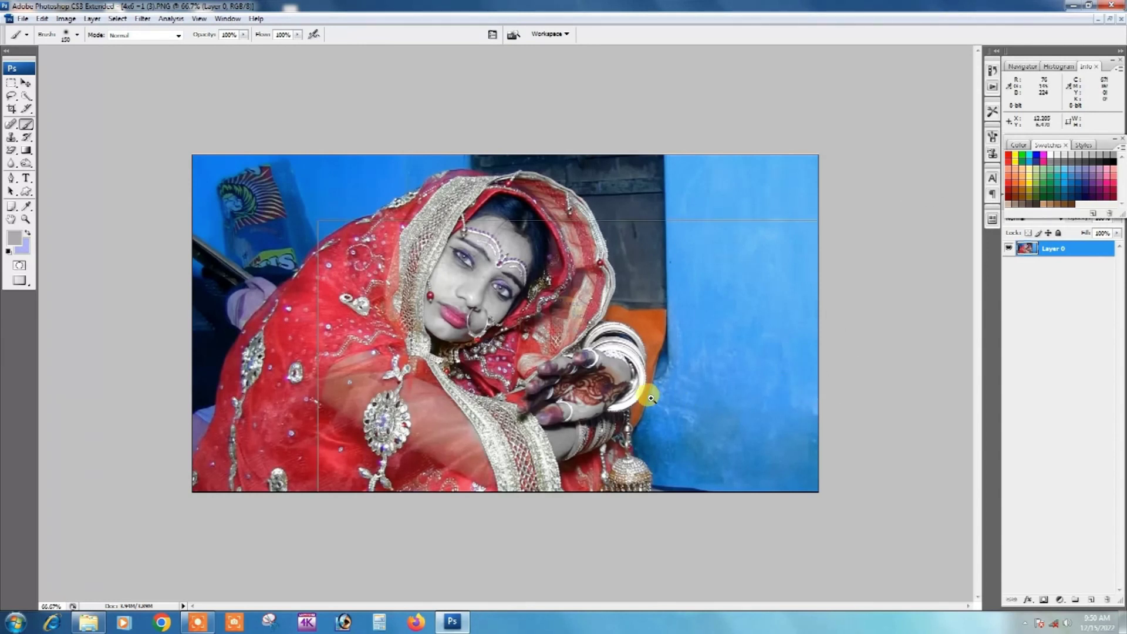
Step: Zoom the photo to 100% with Ctrl++, after briefly zooming back out once
{"action": "key", "text": "ctrl+plus"}
{"action": "key", "text": "ctrl+minus"}
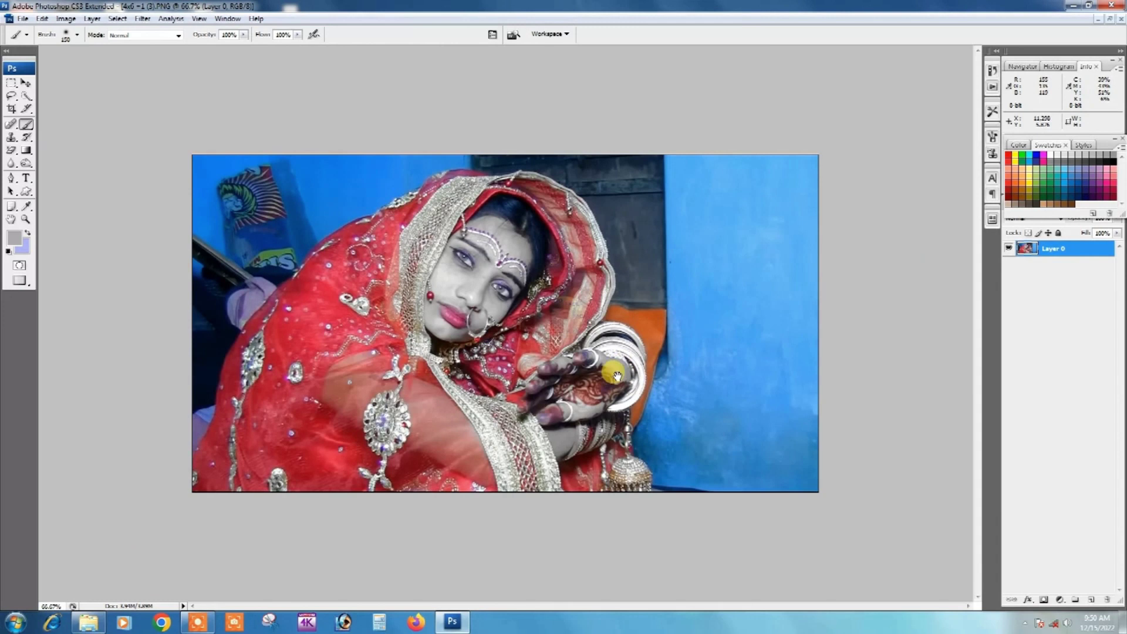
{"action": "key", "text": "ctrl+plus"}
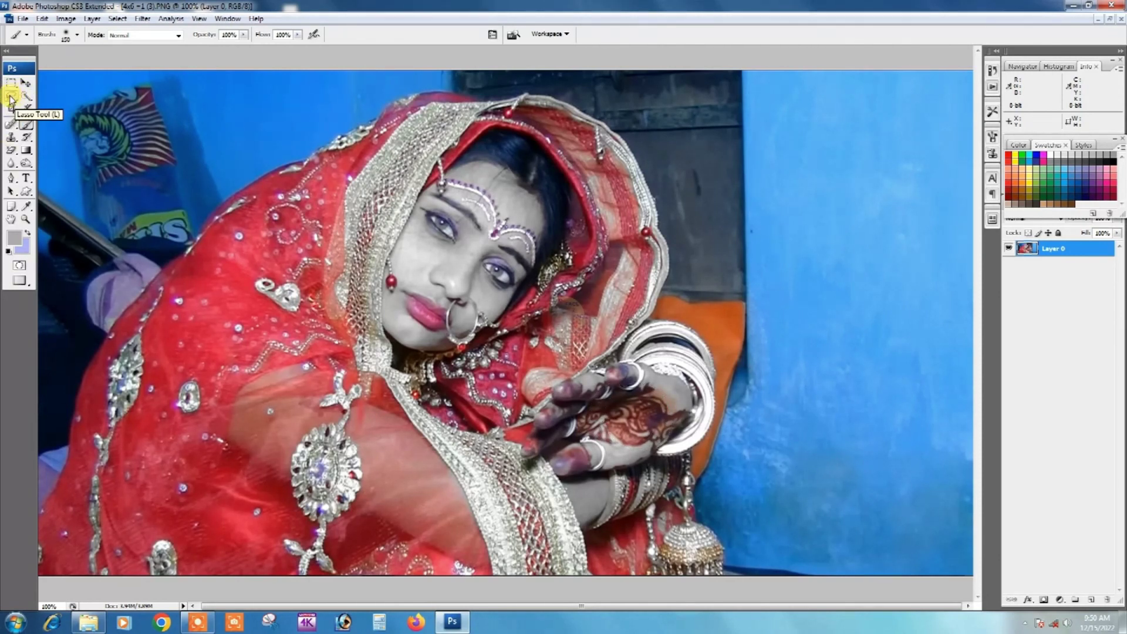
Step: Trace the raised hand and bangles with the Polygonal Lasso and copy them to Layer 1
{"action": "left_click_drag", "start_coordinate": [10, 100], "coordinate": [44, 109]}
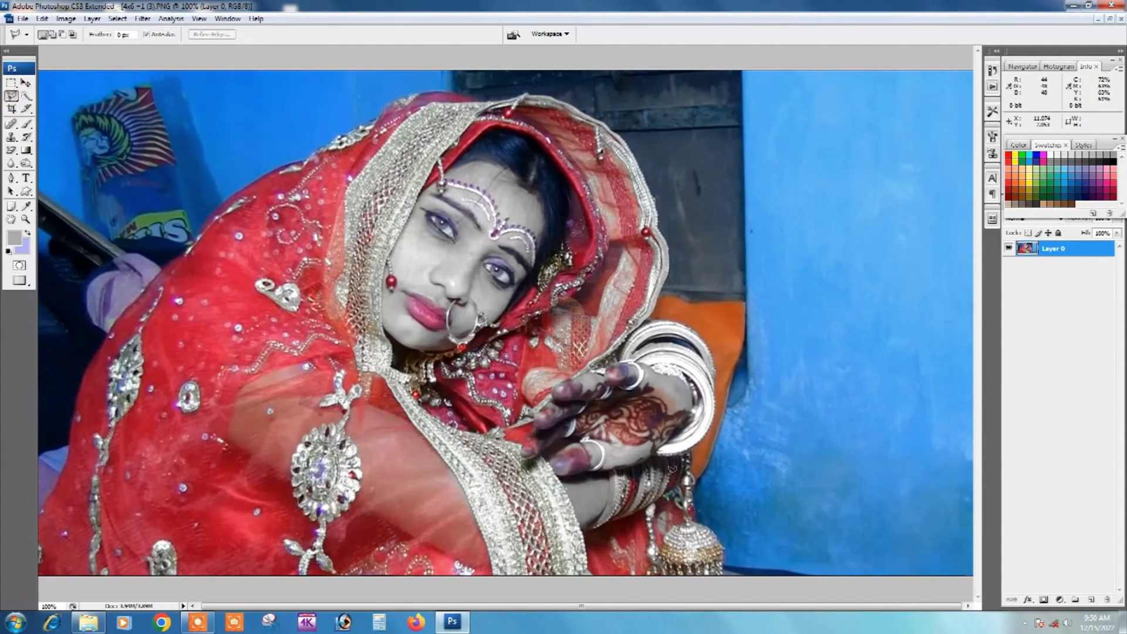
{"action": "left_click", "coordinate": [724, 501]}
{"action": "left_click", "coordinate": [589, 541]}
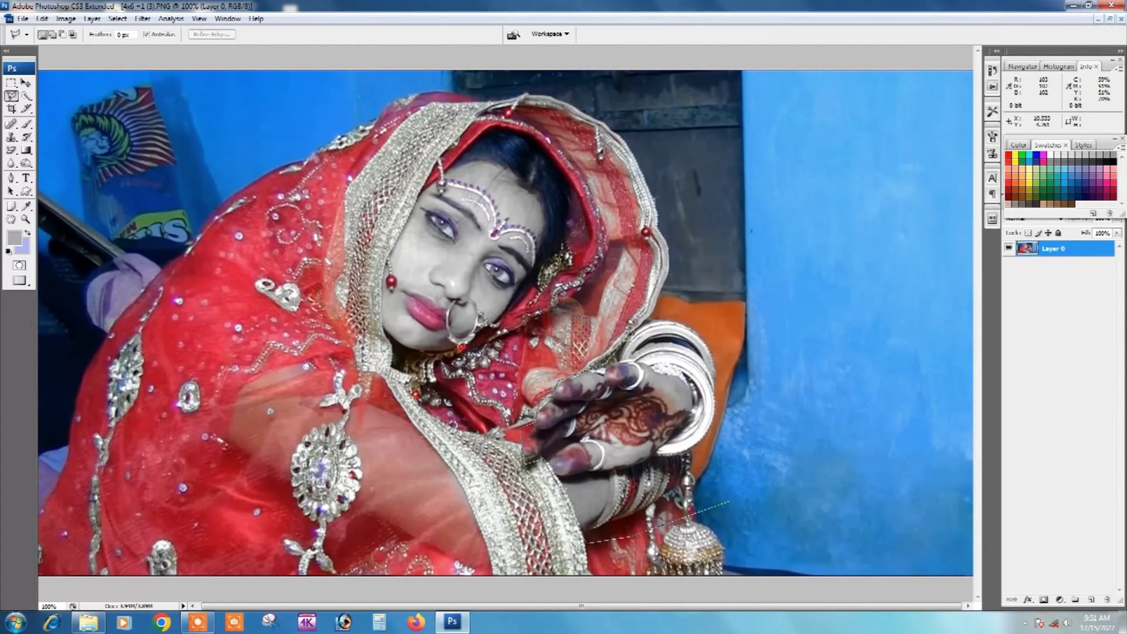
{"action": "left_click", "coordinate": [655, 317]}
{"action": "double_click", "coordinate": [718, 512]}
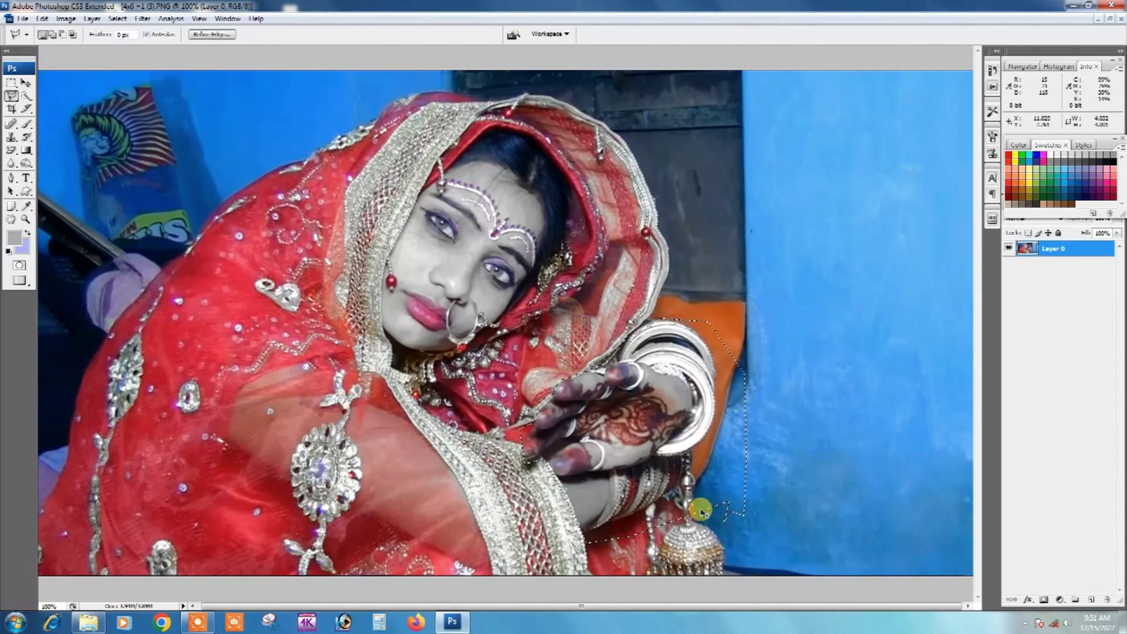
{"action": "left_click", "coordinate": [685, 520]}
{"action": "key", "text": "ctrl+j"}
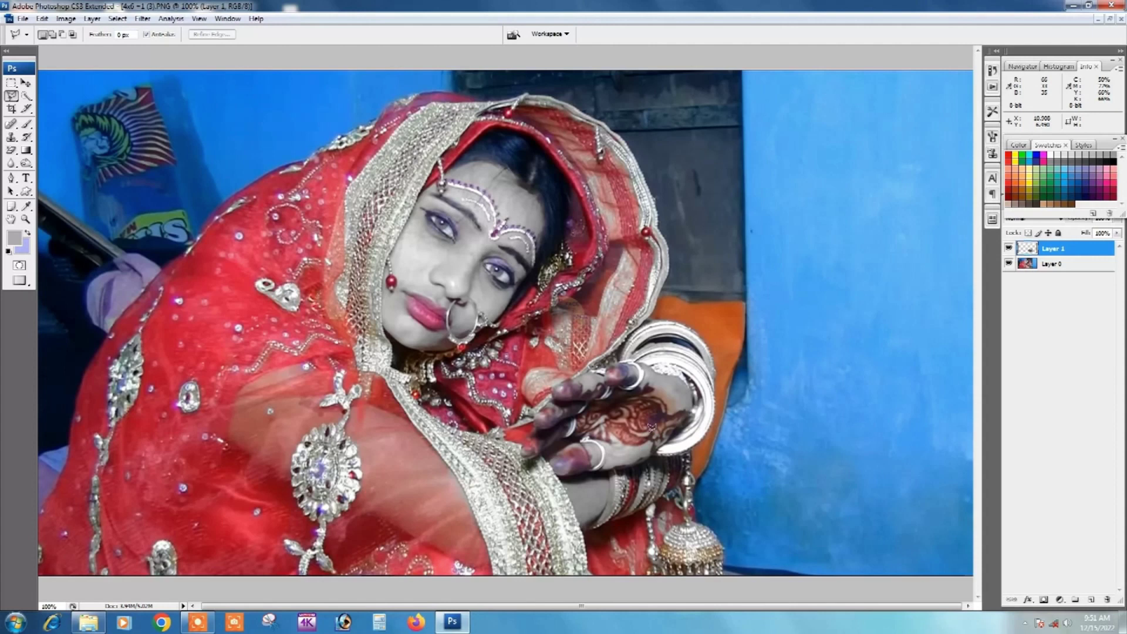
Step: Open Replace Color on the hand layer, set Saturation -100, and sample the henna colours
{"action": "left_click", "coordinate": [66, 19]}
{"action": "mouse_move", "coordinate": [83, 48]}
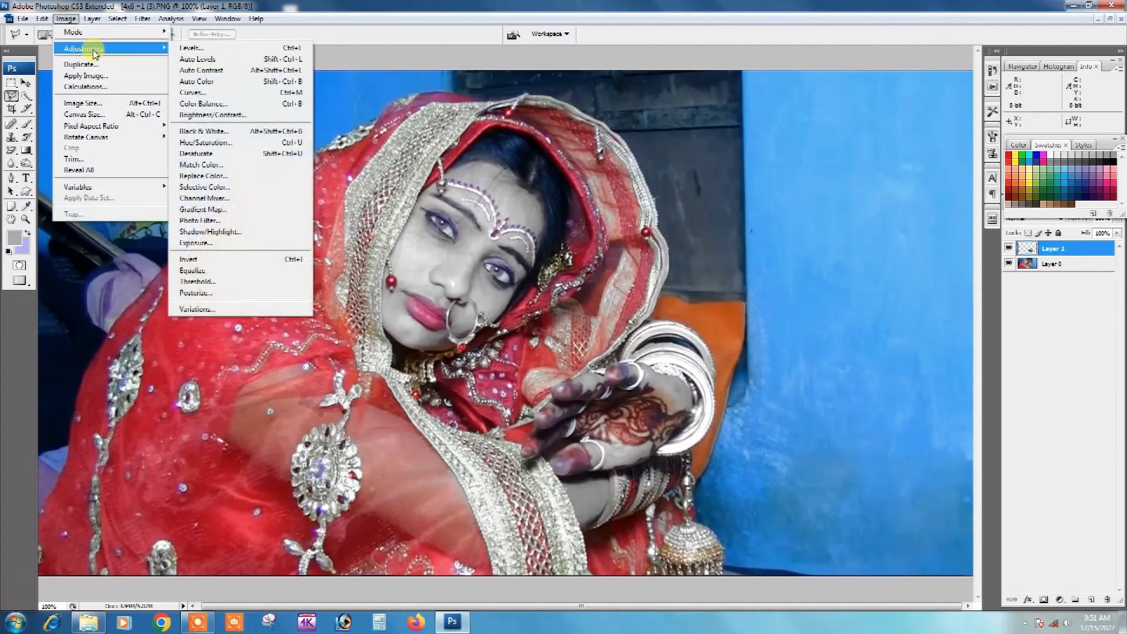
{"action": "left_click", "coordinate": [230, 175]}
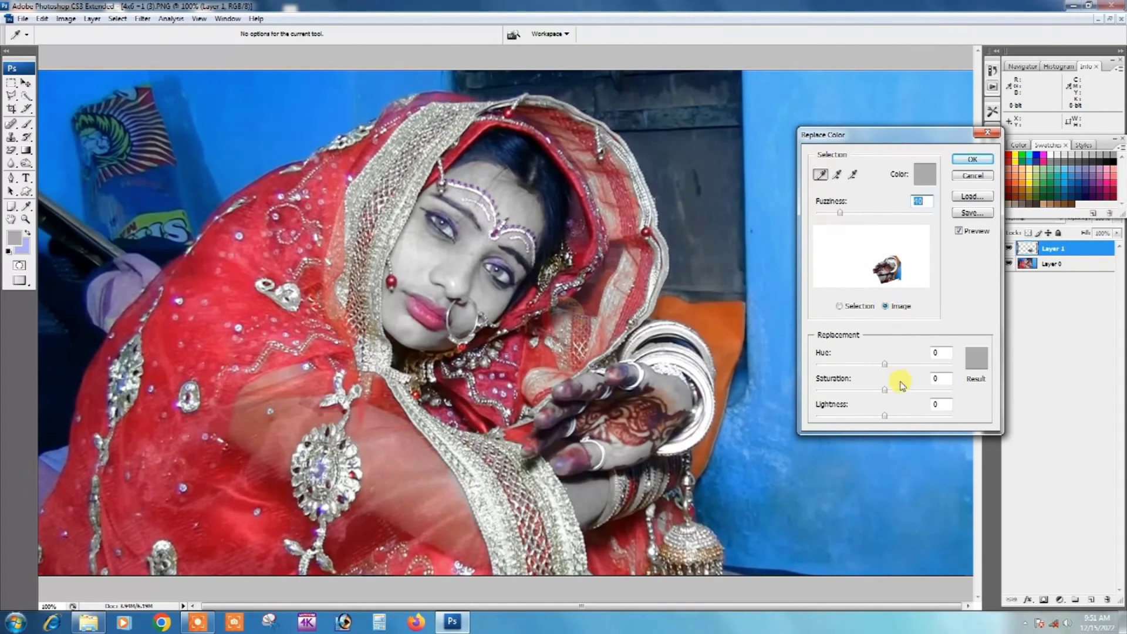
{"action": "left_click_drag", "start_coordinate": [885, 390], "coordinate": [817, 390]}
{"action": "type", "text": "+20"}
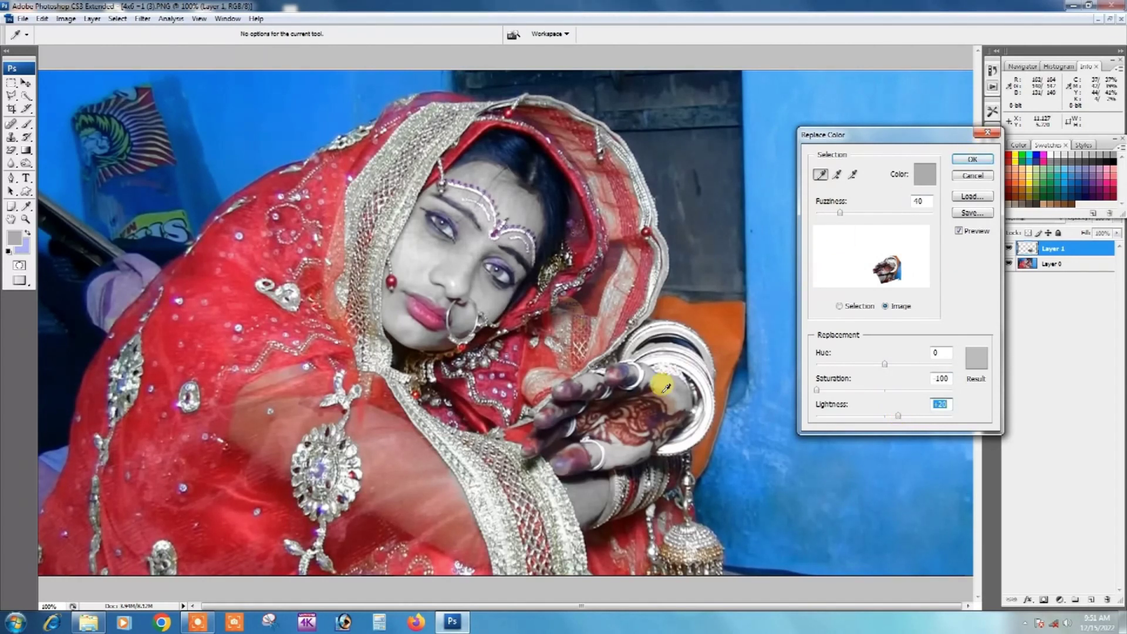
{"action": "left_click", "coordinate": [649, 408]}
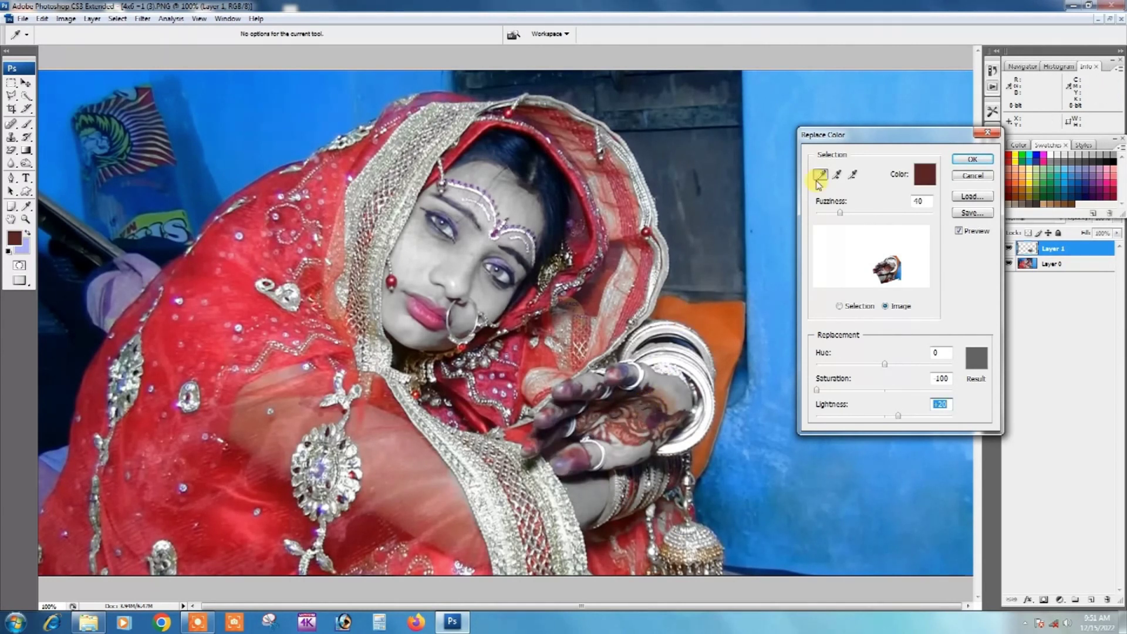
{"action": "left_click", "coordinate": [835, 176]}
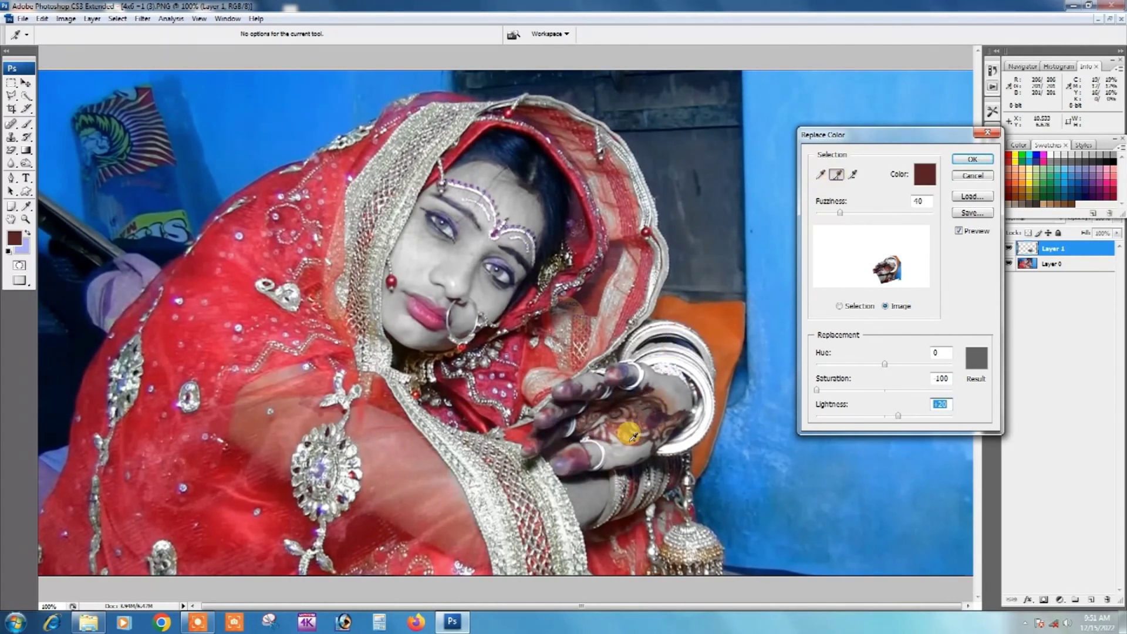
{"action": "left_click", "coordinate": [656, 410]}
{"action": "mouse_move", "coordinate": [656, 410]}
{"action": "left_mouse_down"}
{"action": "mouse_move", "coordinate": [627, 431]}
{"action": "mouse_move", "coordinate": [599, 392]}
{"action": "mouse_move", "coordinate": [666, 416]}
{"action": "mouse_move", "coordinate": [632, 484]}
{"action": "mouse_move", "coordinate": [526, 442]}
{"action": "left_mouse_up"}
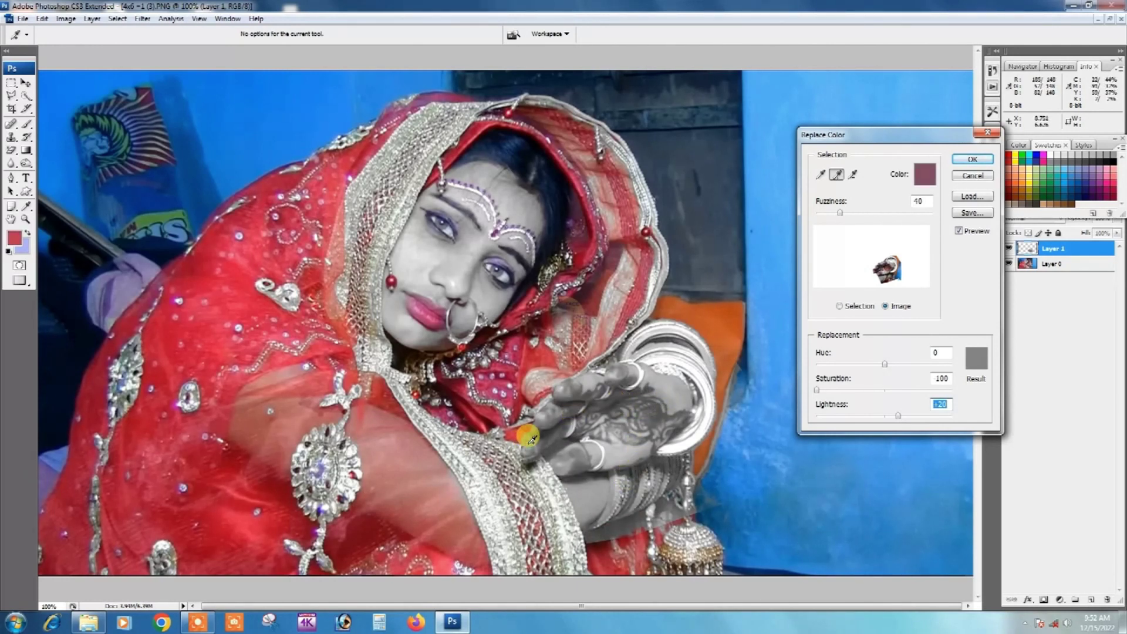
Step: Lower the Lightness for a darker grey on the hand and apply the replacement
{"action": "key", "text": "alt"}
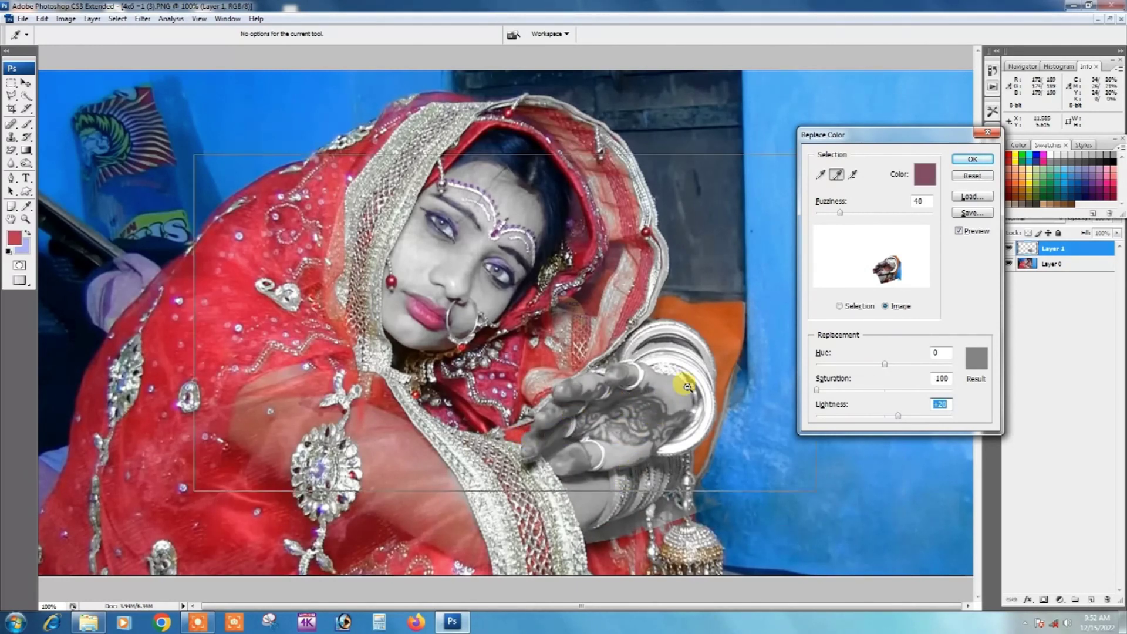
{"action": "left_click", "coordinate": [687, 387], "text": "alt"}
{"action": "key", "text": "ctrl"}
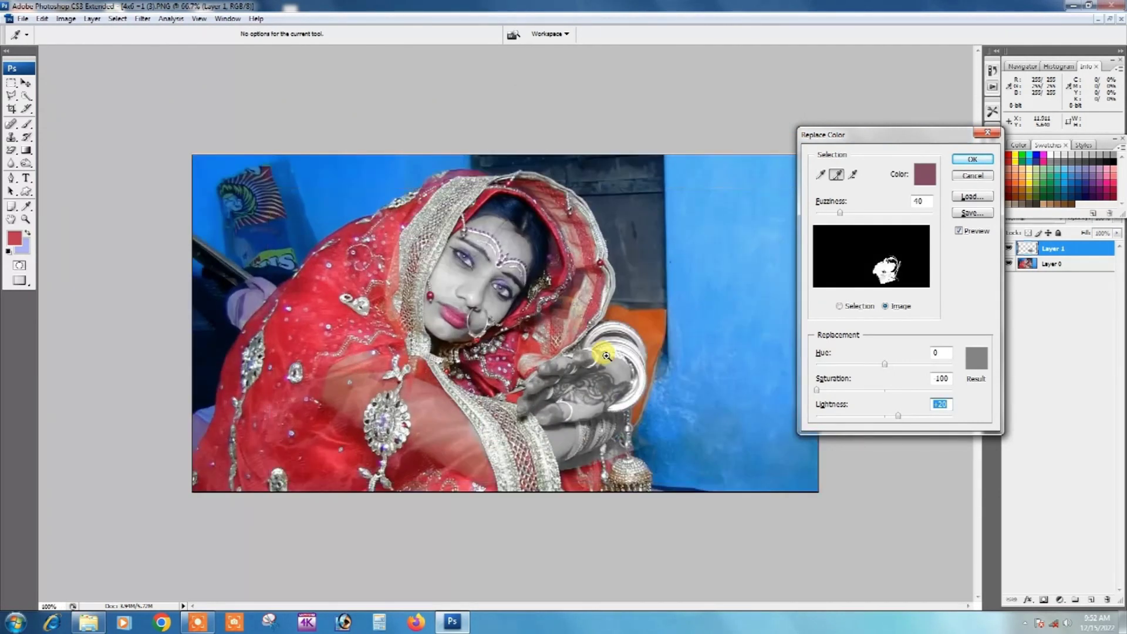
{"action": "left_click", "coordinate": [606, 356], "text": "ctrl"}
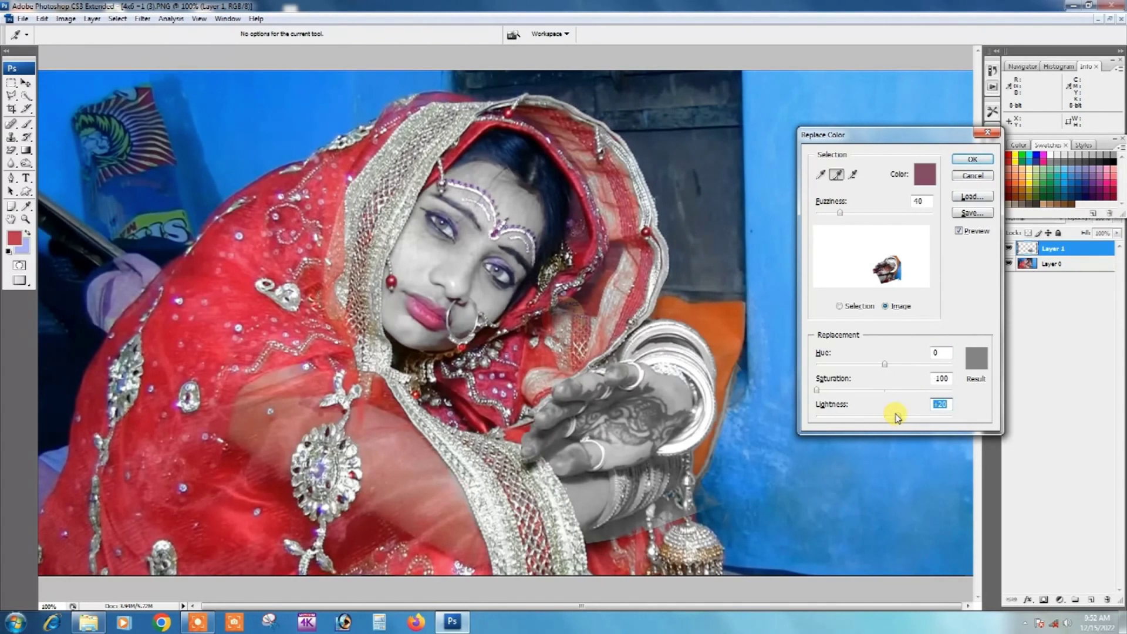
{"action": "left_click_drag", "start_coordinate": [896, 417], "coordinate": [894, 418]}
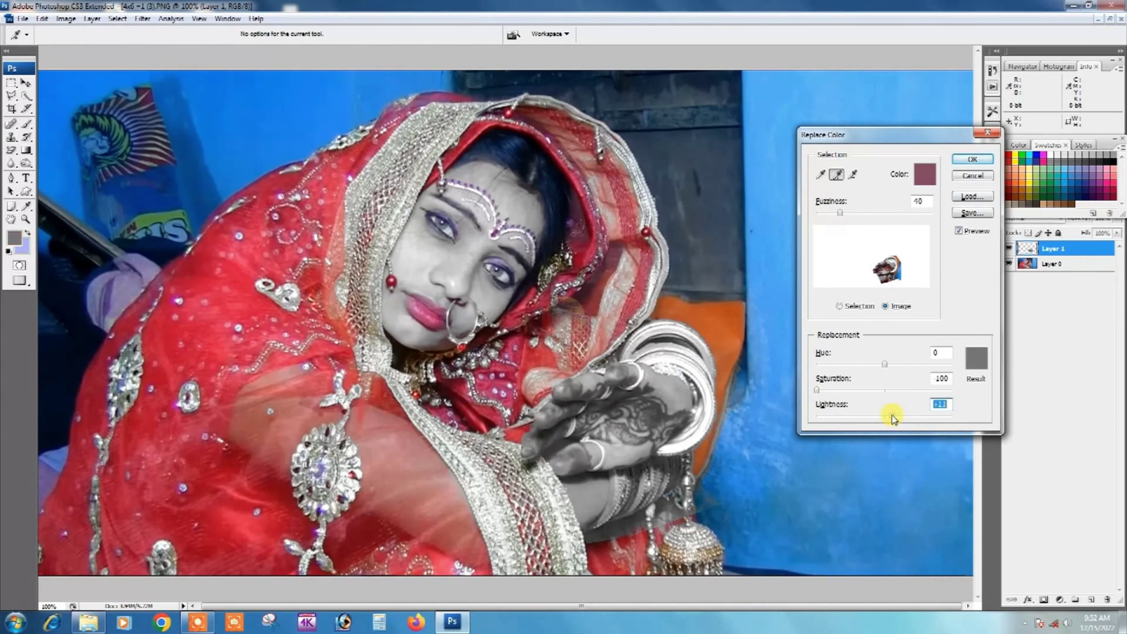
{"action": "left_click", "coordinate": [964, 162]}
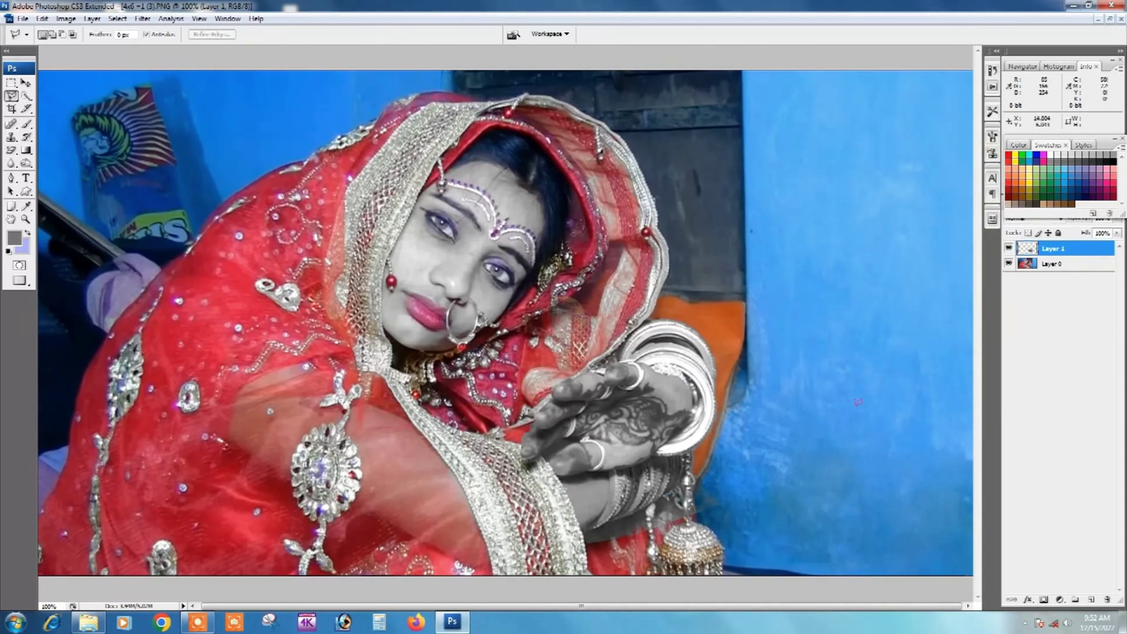
Step: Add an inverted layer mask to Layer 1 and paint the grey back onto the hand with a soft brush
{"action": "left_click", "coordinate": [1043, 601]}
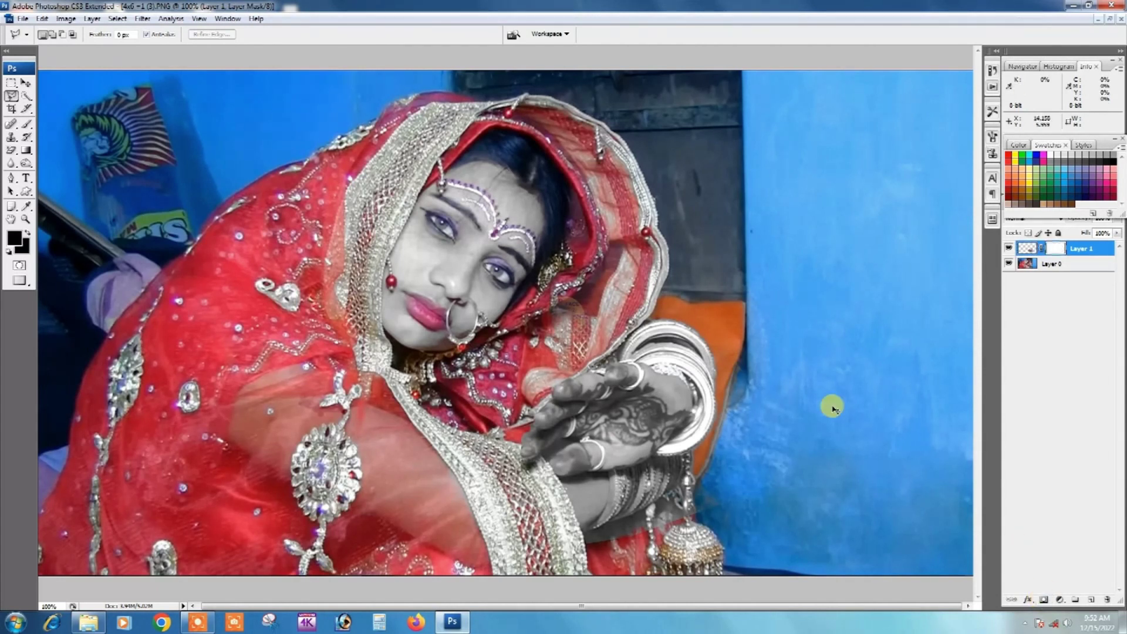
{"action": "key", "text": "ctrl+i"}
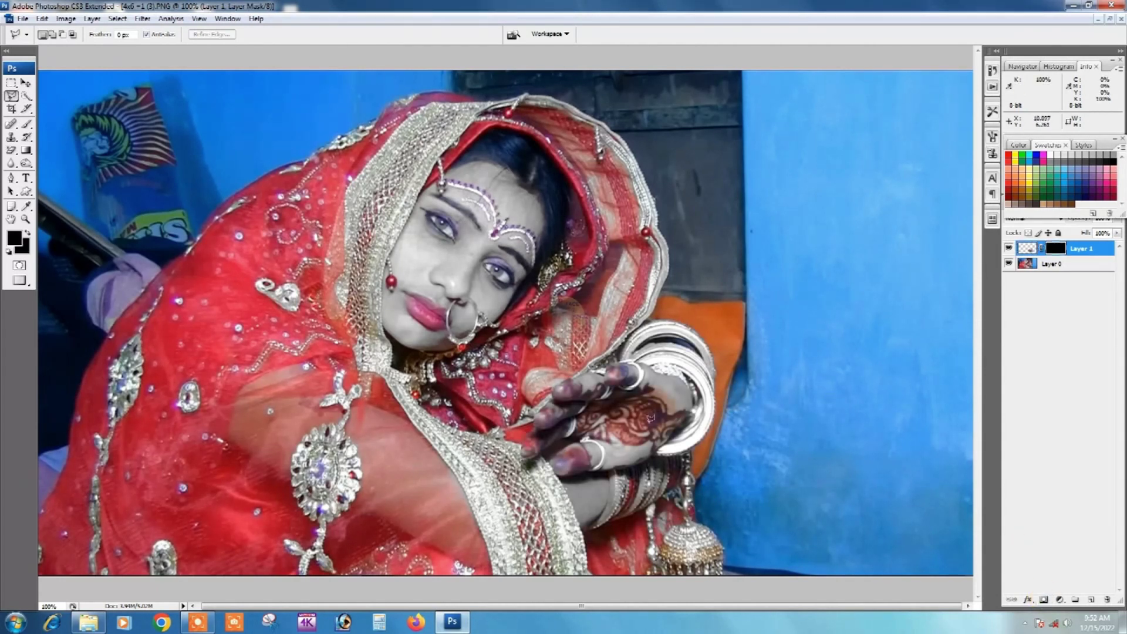
{"action": "left_click", "coordinate": [26, 125]}
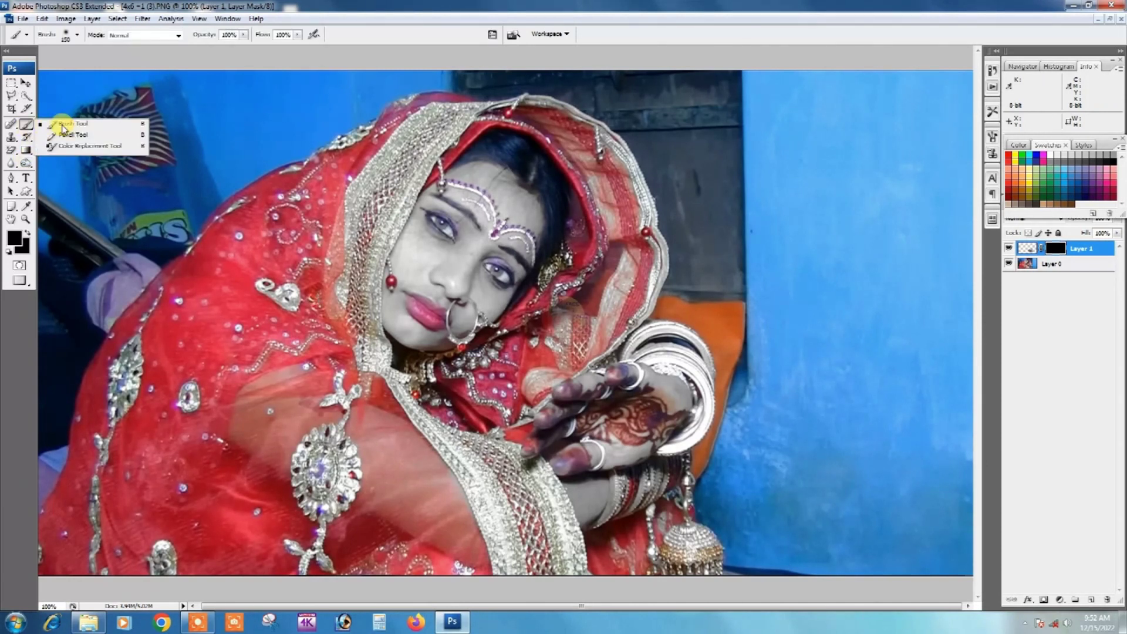
{"action": "left_click", "coordinate": [63, 128]}
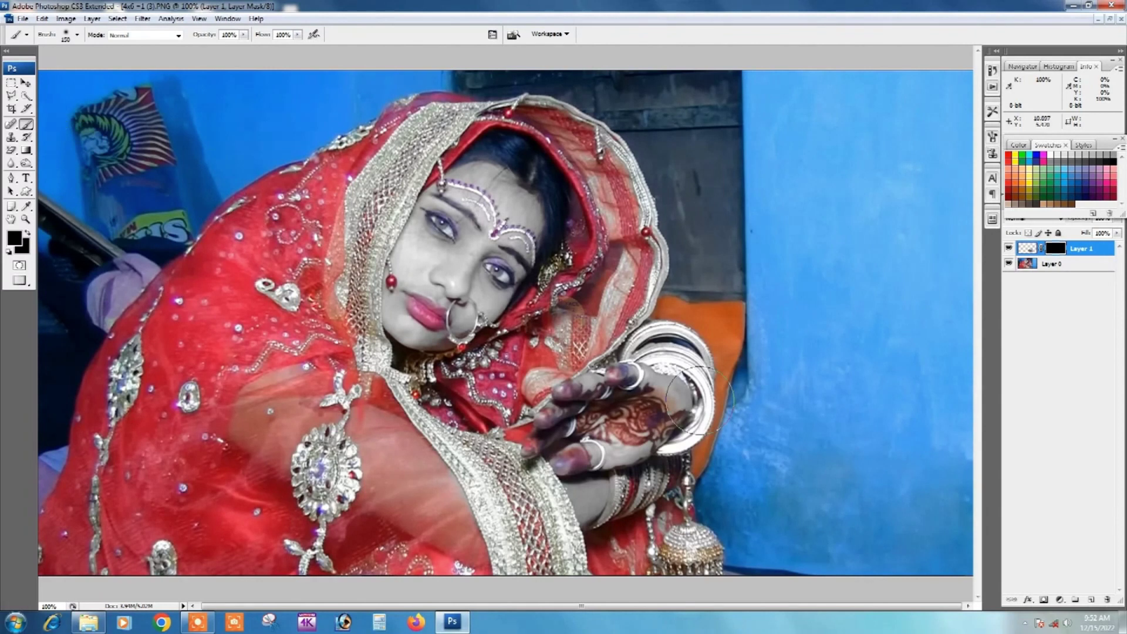
{"action": "key", "text": "bracketleft"}
{"action": "key", "text": "bracketleft"}
{"action": "key", "text": "bracketleft"}
{"action": "left_click_drag", "start_coordinate": [670, 413], "coordinate": [657, 415]}
Step: Refine the mask over the hand's reddish spot, the earring chain and the bangle edges
{"action": "key", "text": "bracketright"}
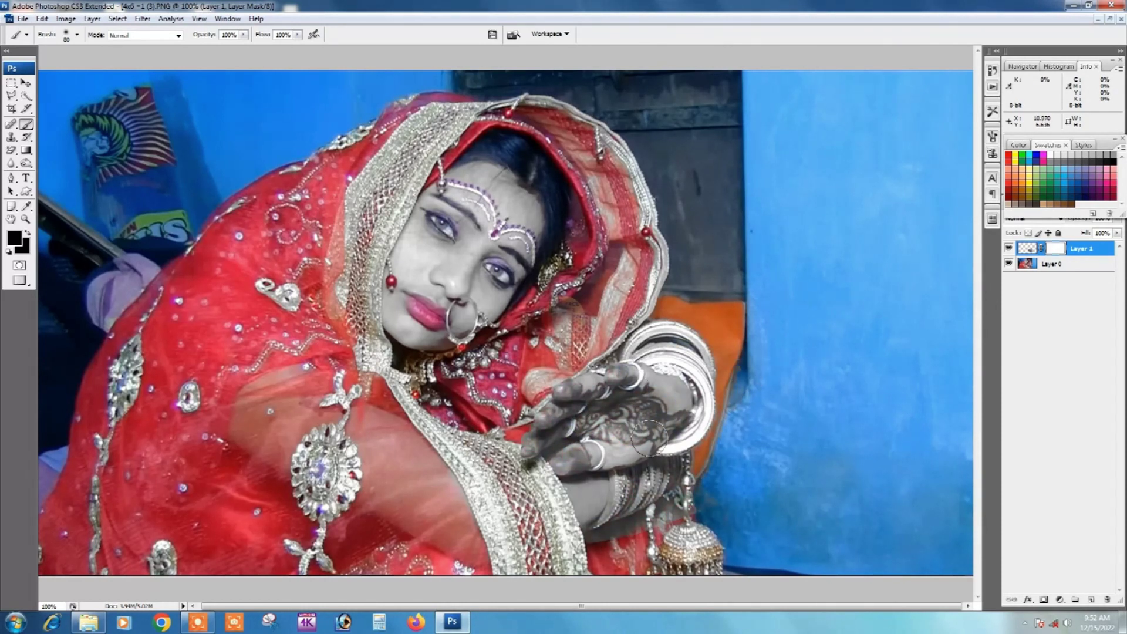
{"action": "left_click_drag", "start_coordinate": [646, 434], "coordinate": [652, 440]}
{"action": "key", "text": "bracketleft"}
{"action": "key", "text": "bracketleft"}
{"action": "key", "text": "bracketleft"}
{"action": "left_click_drag", "start_coordinate": [693, 503], "coordinate": [598, 540]}
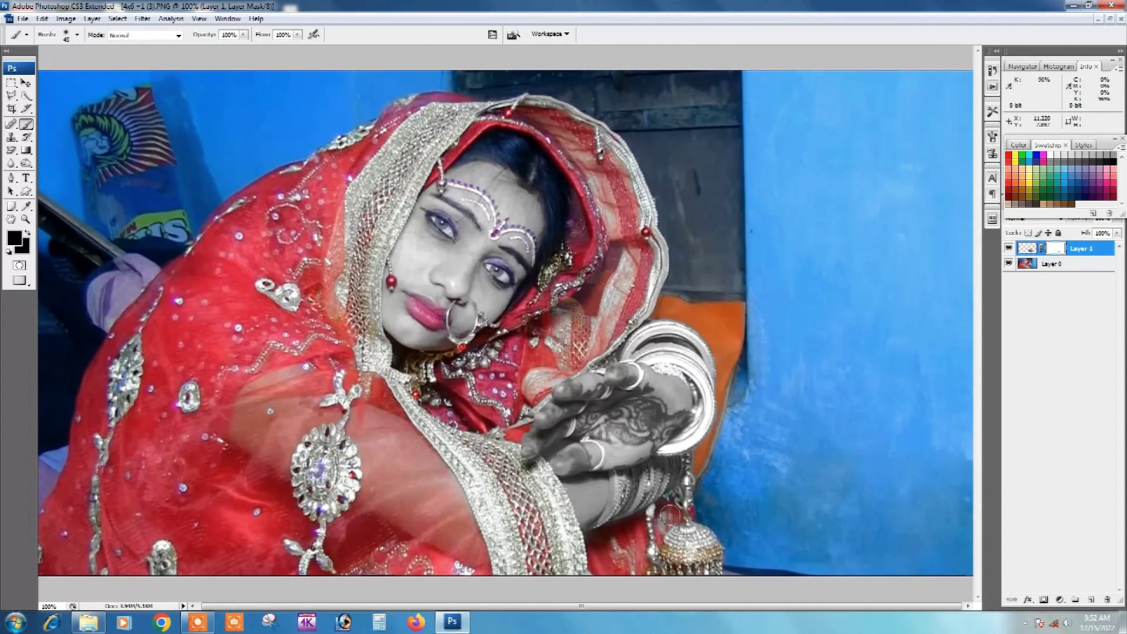
{"action": "mouse_move", "coordinate": [685, 510]}
{"action": "left_mouse_down"}
{"action": "mouse_move", "coordinate": [692, 497]}
{"action": "mouse_move", "coordinate": [682, 505]}
{"action": "left_mouse_up"}
{"action": "mouse_move", "coordinate": [623, 493]}
{"action": "left_mouse_down"}
{"action": "mouse_move", "coordinate": [613, 529]}
{"action": "mouse_move", "coordinate": [639, 477]}
{"action": "mouse_move", "coordinate": [655, 491]}
{"action": "mouse_move", "coordinate": [646, 476]}
{"action": "mouse_move", "coordinate": [666, 478]}
{"action": "left_mouse_up"}
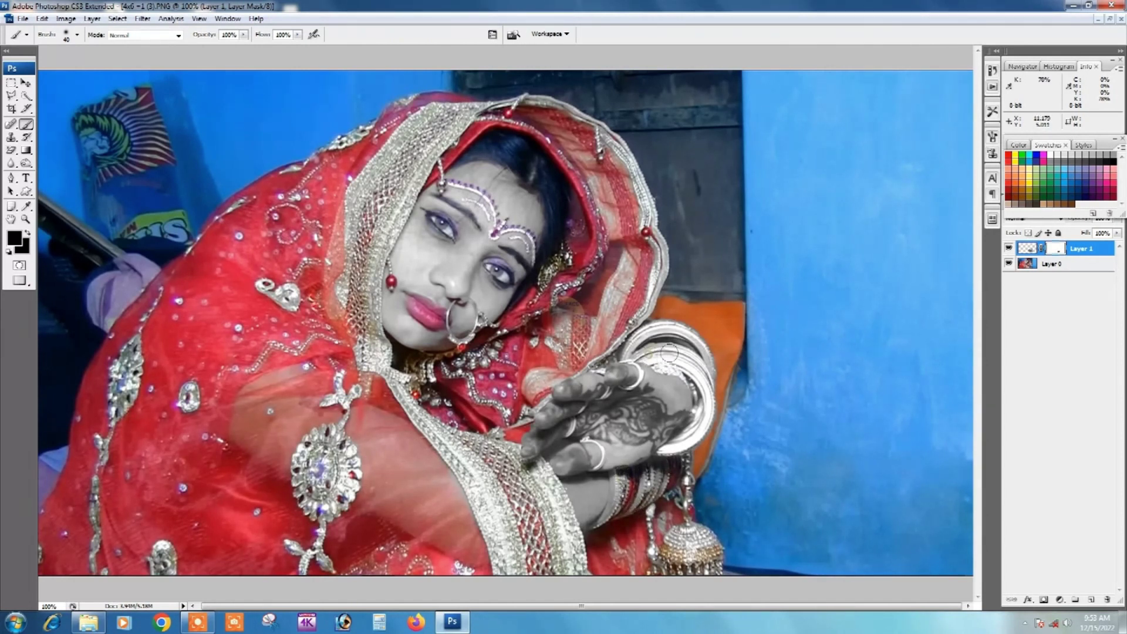
{"action": "mouse_move", "coordinate": [709, 415]}
{"action": "left_mouse_down"}
{"action": "mouse_move", "coordinate": [696, 367]}
{"action": "mouse_move", "coordinate": [675, 346]}
{"action": "mouse_move", "coordinate": [643, 346]}
{"action": "mouse_move", "coordinate": [684, 353]}
{"action": "left_mouse_up"}
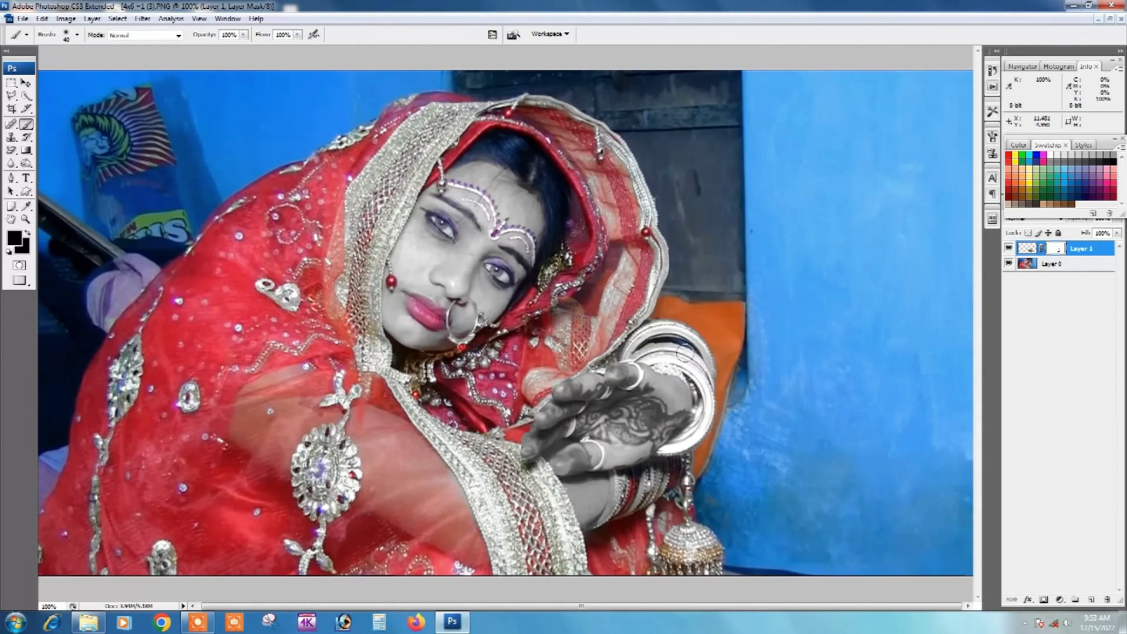
{"action": "left_click_drag", "start_coordinate": [702, 427], "coordinate": [667, 474]}
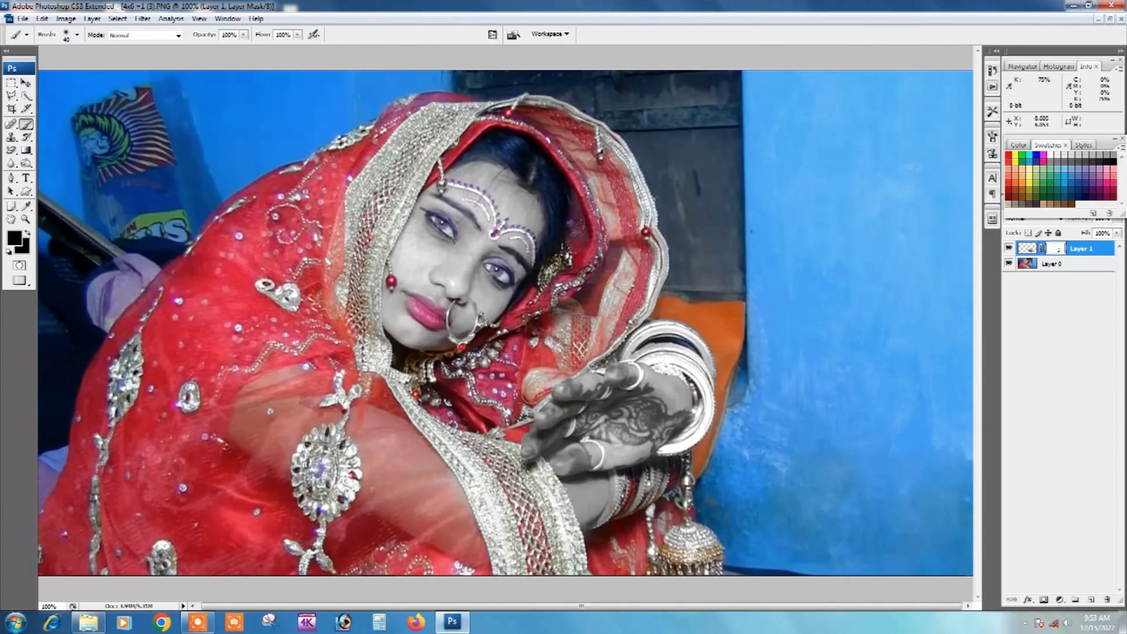
Step: Start a Pen path at the dupatta's lower-left edge and trace it up to the top of the head
{"action": "key", "text": "ctrl+minus"}
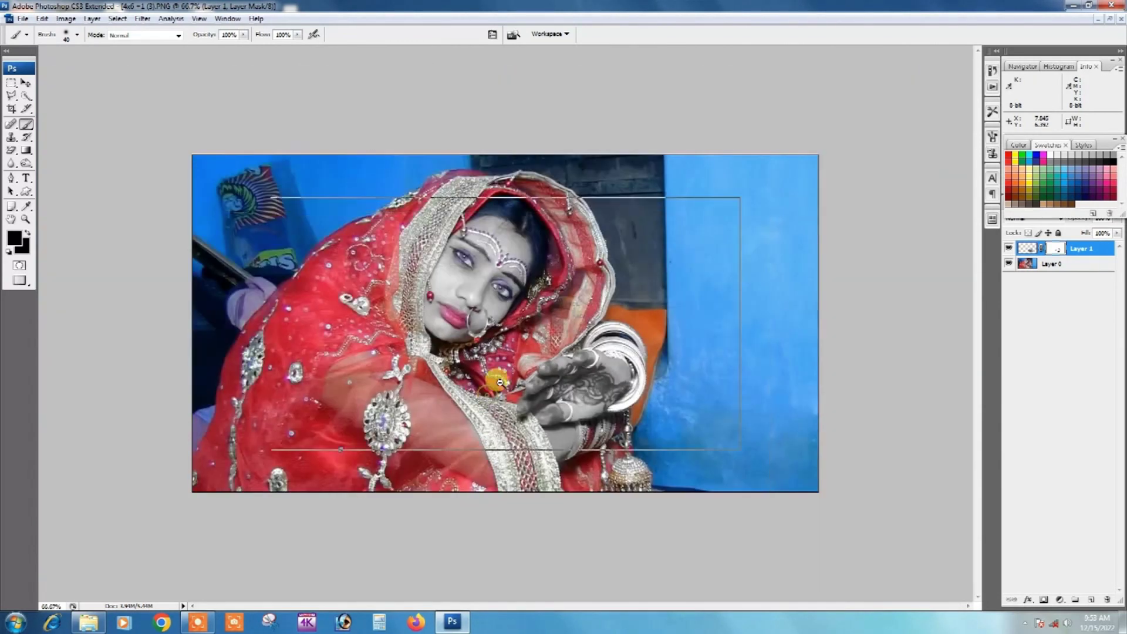
{"action": "key", "text": "ctrl+minus"}
{"action": "key", "text": "ctrl+plus"}
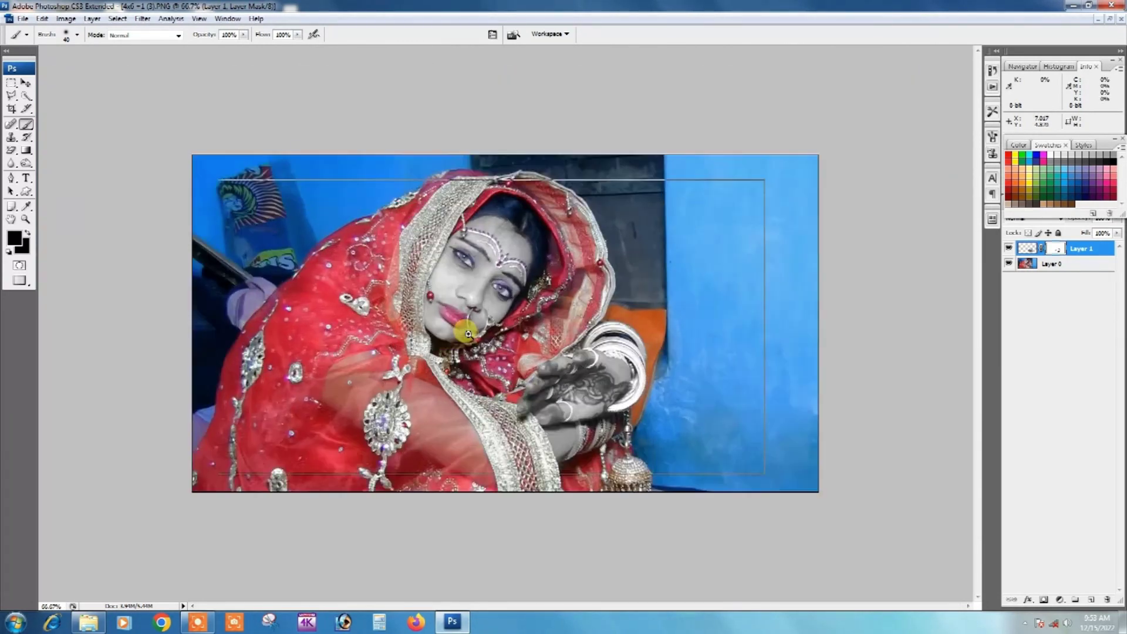
{"action": "key", "text": "ctrl+plus"}
{"action": "left_click", "coordinate": [469, 332], "text": "alt"}
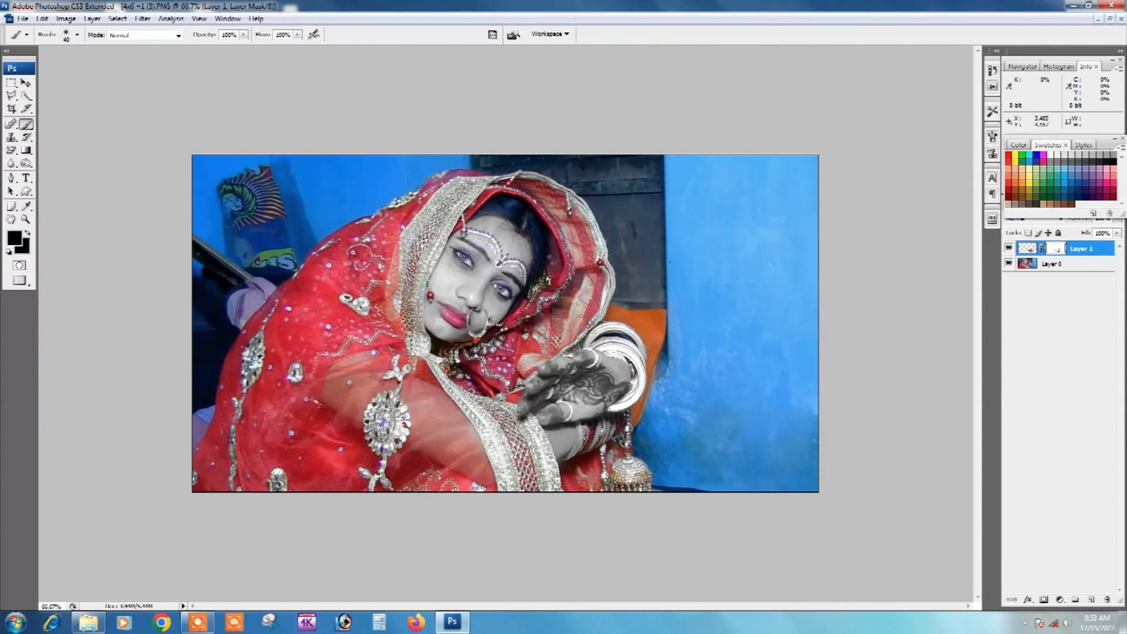
{"action": "left_click", "coordinate": [330, 295]}
{"action": "left_click", "coordinate": [332, 298]}
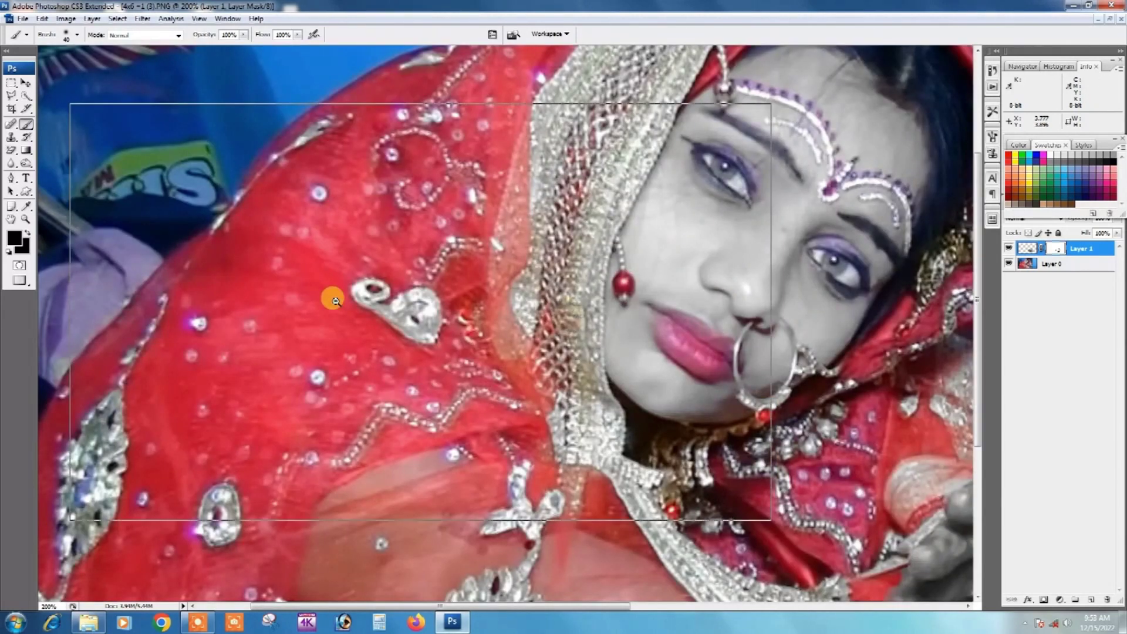
{"action": "left_click", "coordinate": [335, 300], "text": "alt"}
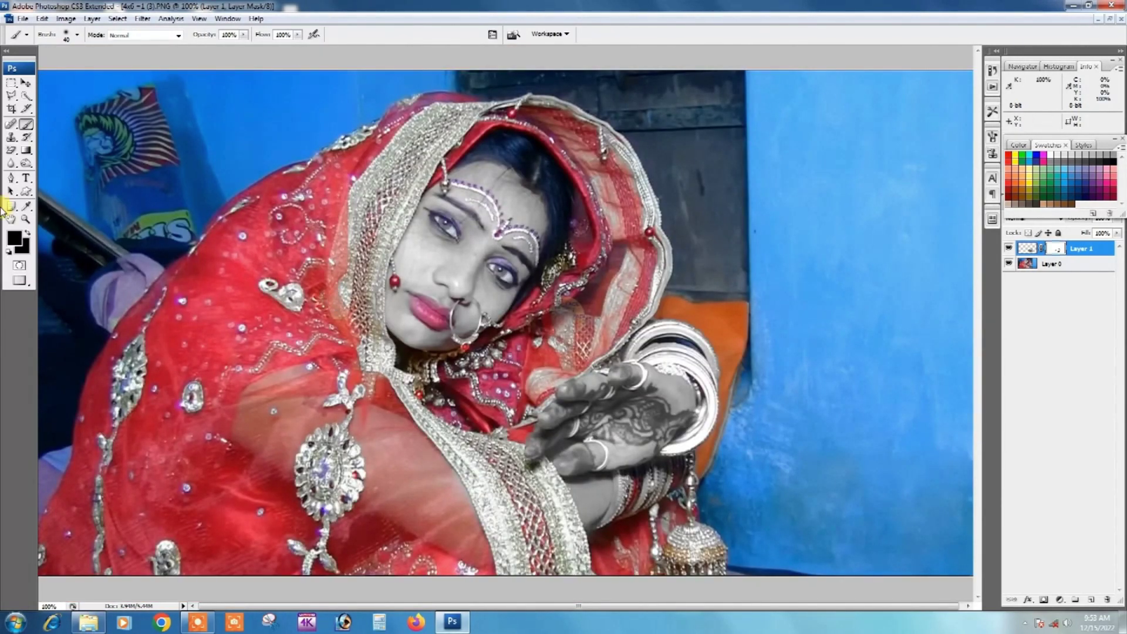
{"action": "left_click", "coordinate": [11, 179]}
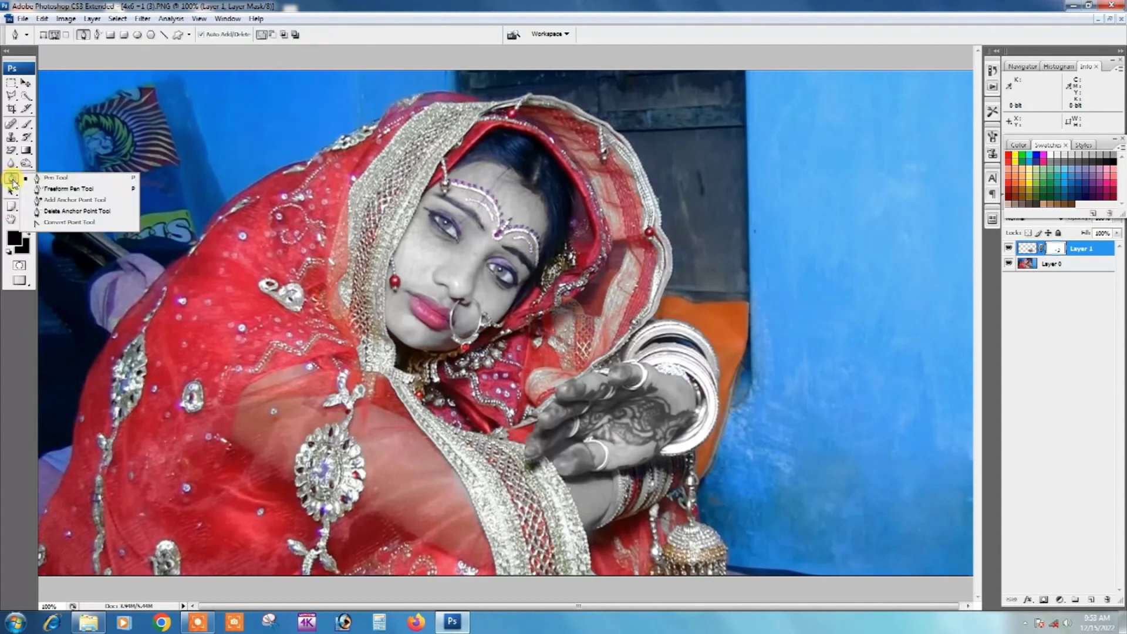
{"action": "left_click", "coordinate": [53, 182]}
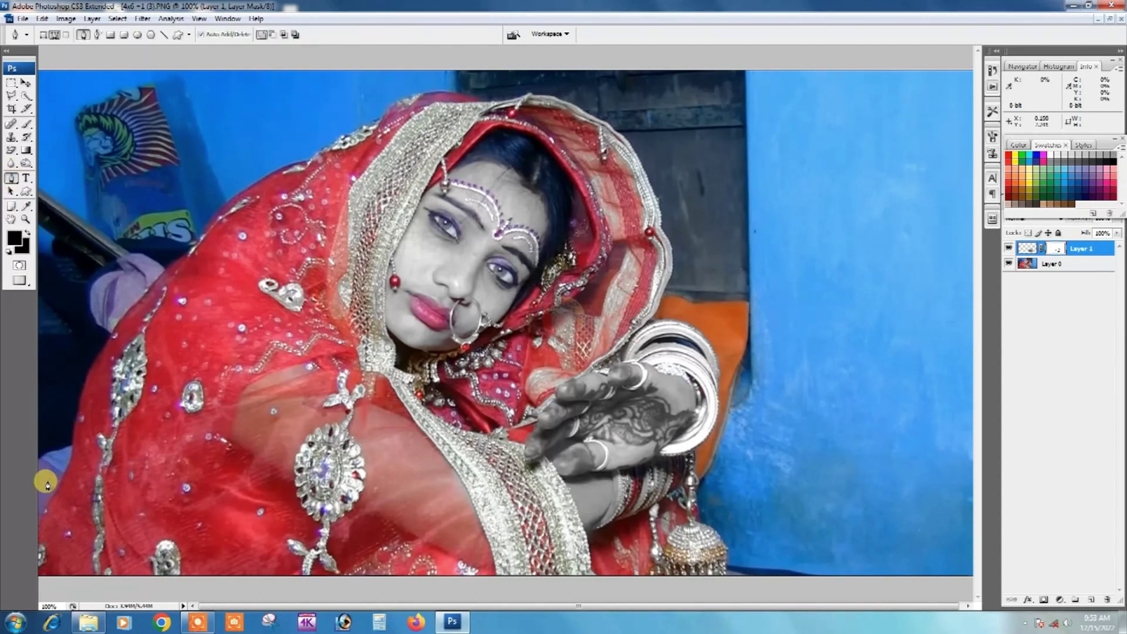
{"action": "left_click", "coordinate": [47, 509]}
{"action": "left_click_drag", "start_coordinate": [147, 291], "coordinate": [179, 255]}
{"action": "left_click", "coordinate": [378, 116]}
{"action": "left_click", "coordinate": [489, 101]}
Step: Continue the path down the dupatta's right side, around the bangles and up toward the blue wall
{"action": "left_click_drag", "start_coordinate": [643, 164], "coordinate": [667, 224]}
{"action": "left_click", "coordinate": [669, 238]}
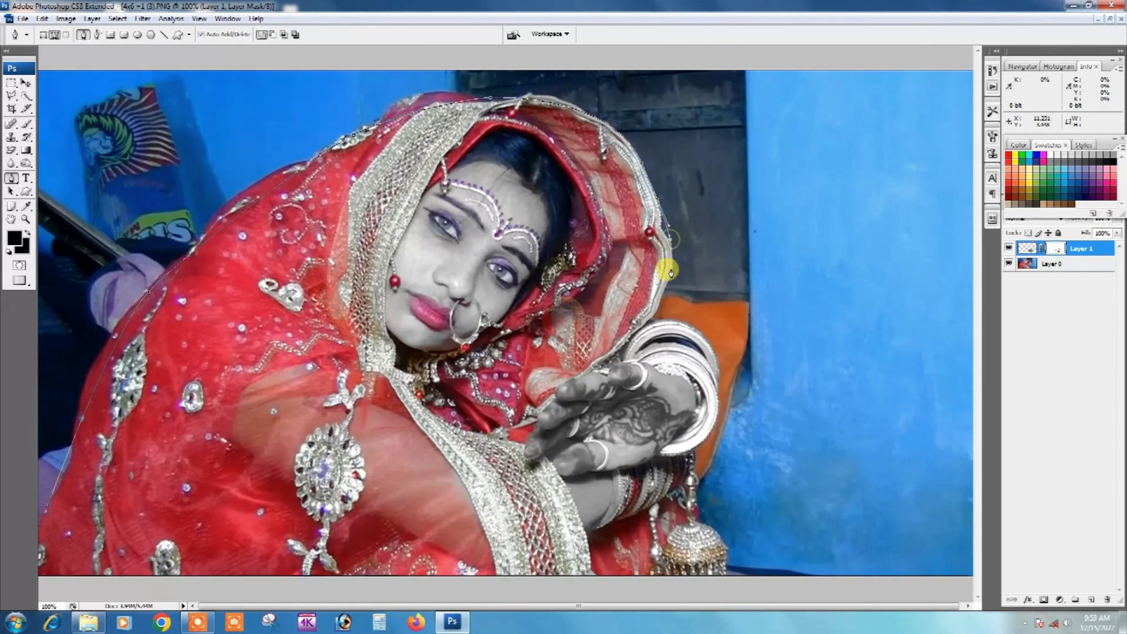
{"action": "left_click", "coordinate": [652, 317]}
{"action": "left_click_drag", "start_coordinate": [718, 371], "coordinate": [715, 422]}
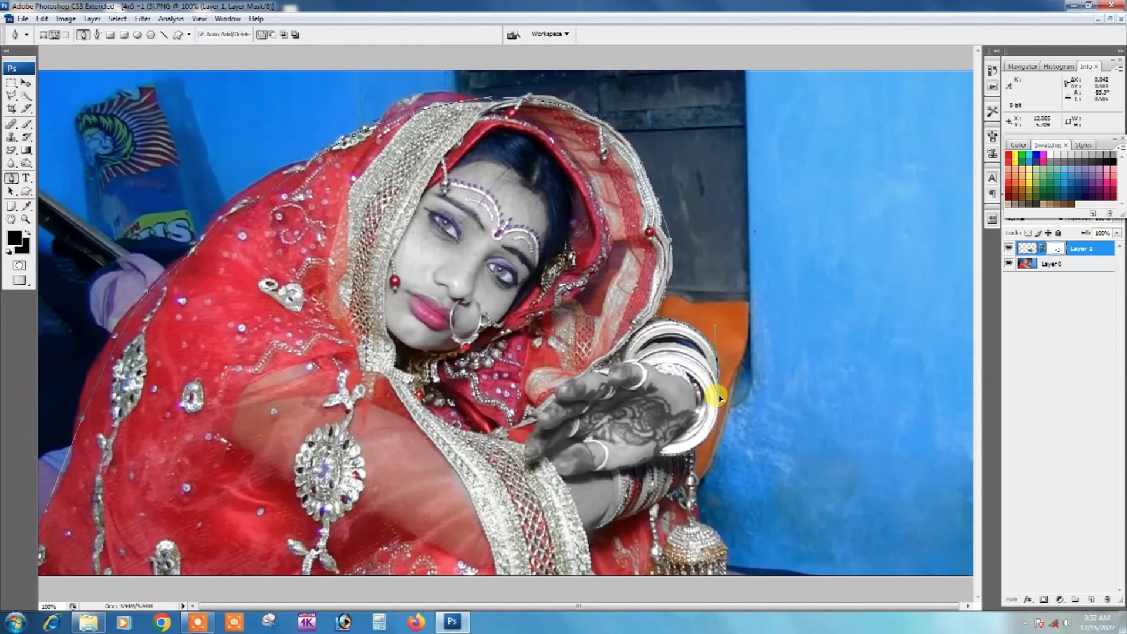
{"action": "left_click", "coordinate": [712, 503]}
{"action": "left_click", "coordinate": [738, 523]}
{"action": "left_click_drag", "start_coordinate": [857, 347], "coordinate": [857, 258]}
Step: Close the path with anchors outside the photo edges and convert it into a selection
{"action": "key", "text": "ctrl+minus"}
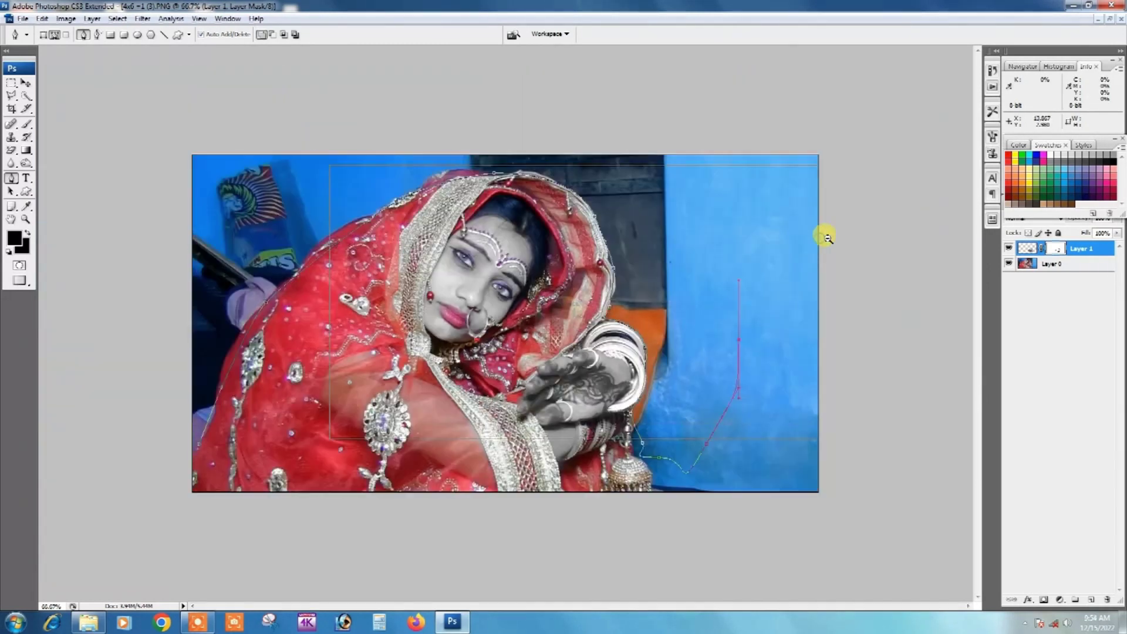
{"action": "left_click", "coordinate": [836, 226]}
{"action": "left_click", "coordinate": [803, 196]}
{"action": "left_click", "coordinate": [464, 142]}
{"action": "left_click", "coordinate": [231, 123]}
{"action": "left_click_drag", "start_coordinate": [162, 177], "coordinate": [162, 208]}
{"action": "key", "text": "ctrl+Return"}
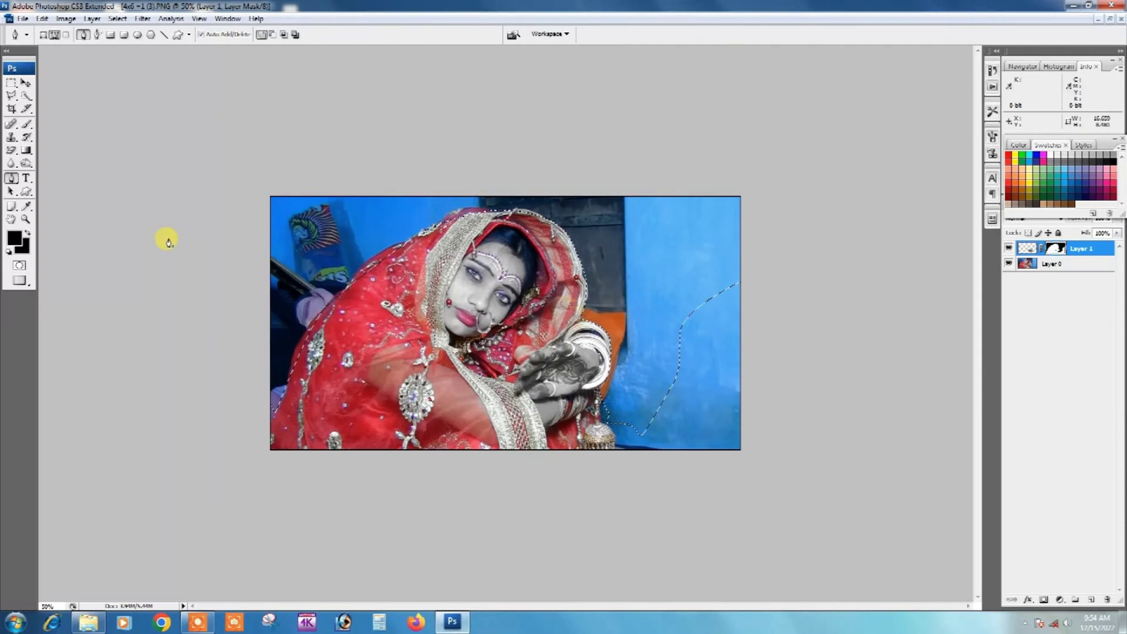
Step: Switch between Layer 0 and the cut-out layer via canvas right-click, and clear the selection
{"action": "key", "text": "v"}
{"action": "right_click", "coordinate": [411, 232]}
{"action": "left_click", "coordinate": [406, 240]}
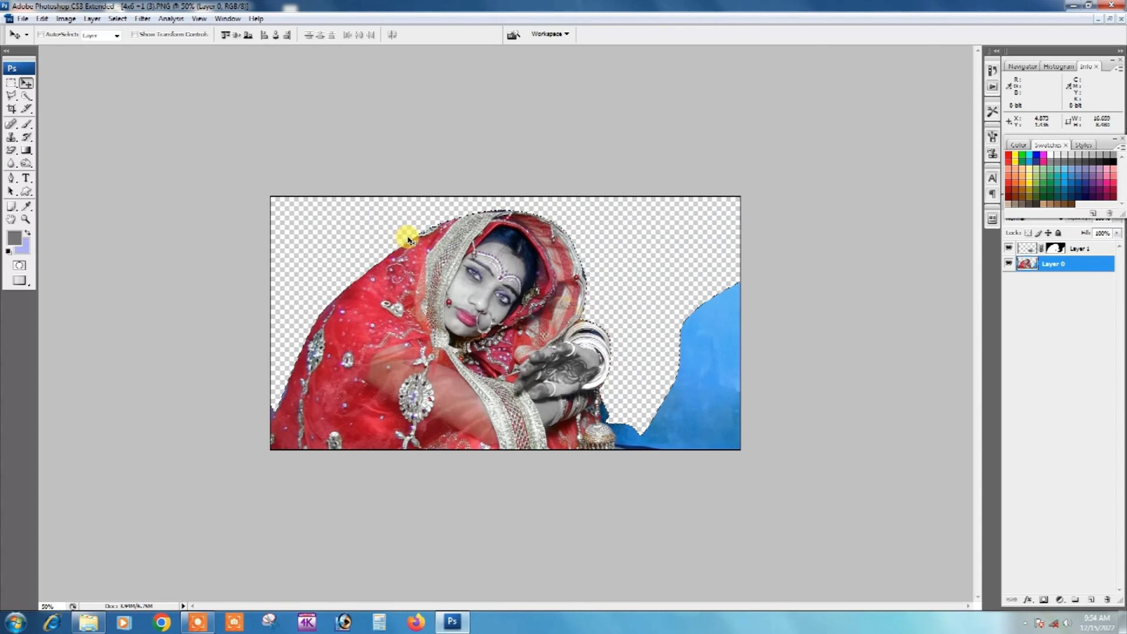
{"action": "left_click", "coordinate": [481, 269], "text": "ctrl"}
{"action": "key", "text": "ctrl+alt+z"}
{"action": "key", "text": "ctrl+alt+z"}
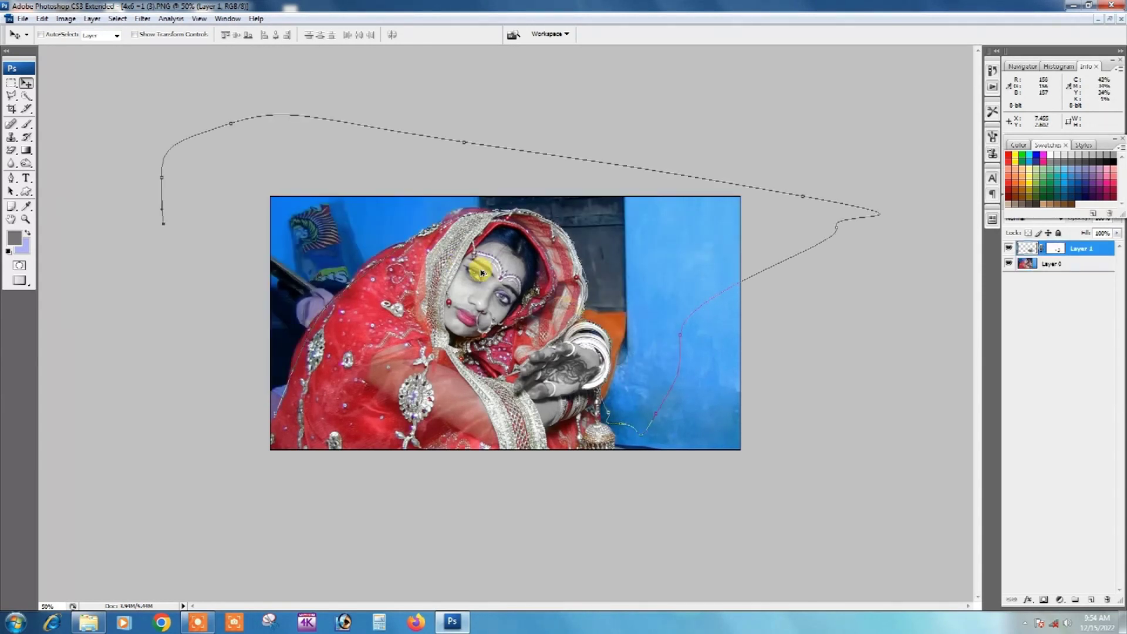
{"action": "key", "text": "ctrl+alt+z"}
{"action": "key", "text": "ctrl+alt+z"}
{"action": "key", "text": "ctrl+alt+z"}
{"action": "key", "text": "c"}
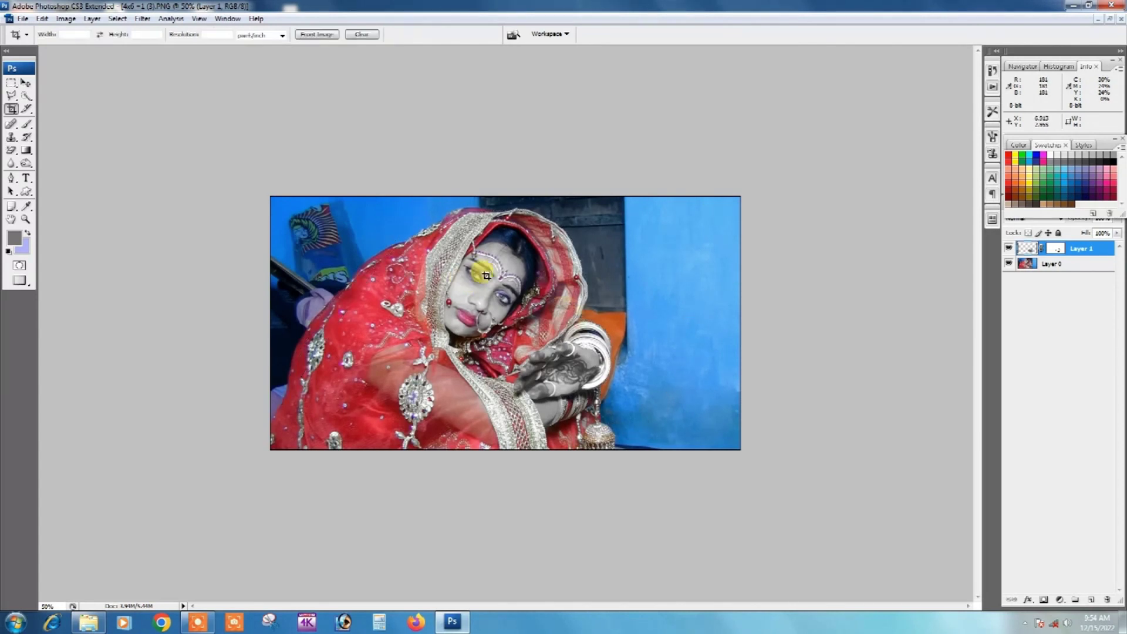
{"action": "key", "text": "v"}
Step: Pick the masked cut-out layer, remove it with Ctrl+E, and view the photo at 100%
{"action": "right_click", "coordinate": [464, 302]}
{"action": "left_click", "coordinate": [499, 323]}
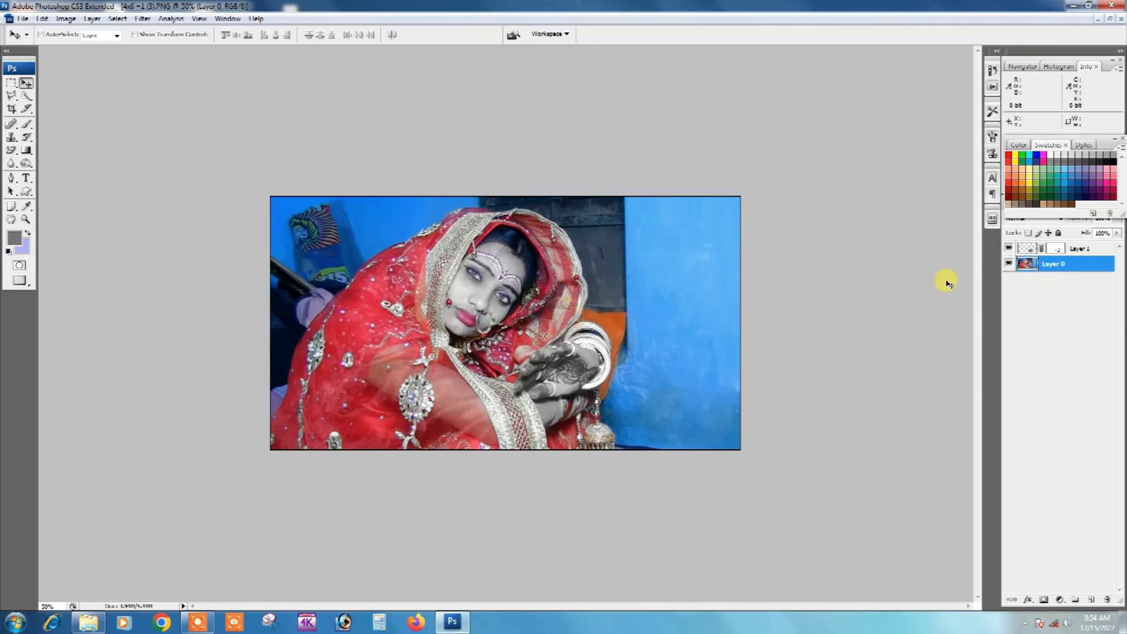
{"action": "right_click", "coordinate": [608, 336]}
{"action": "left_click", "coordinate": [564, 351]}
{"action": "key", "text": "ctrl+e"}
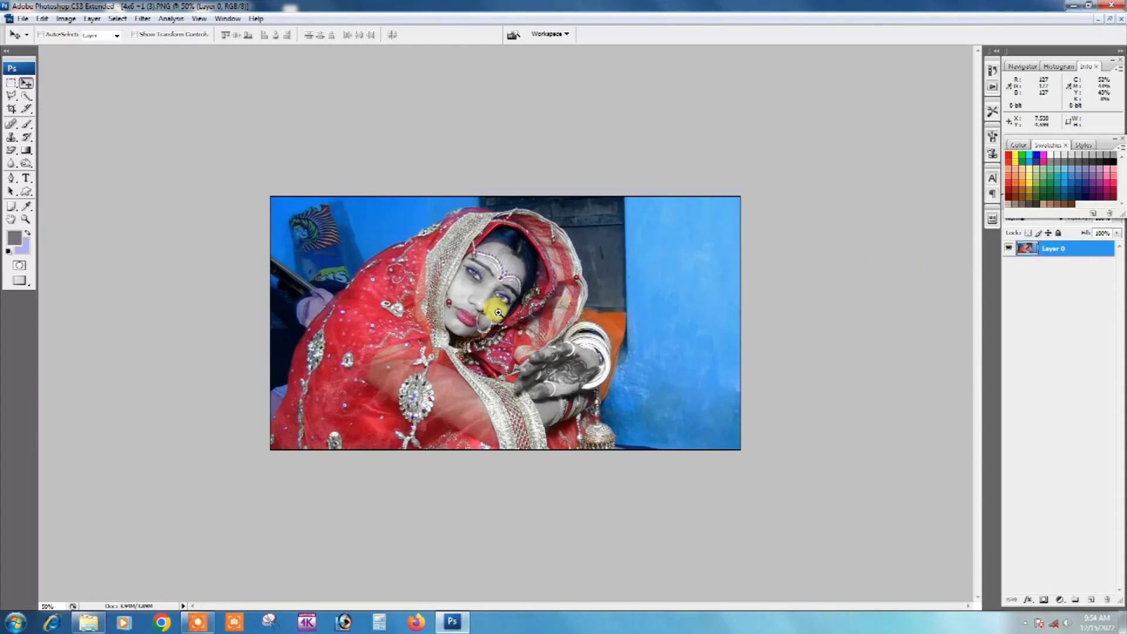
{"action": "key", "text": "ctrl+plus"}
{"action": "key", "text": "ctrl+plus"}
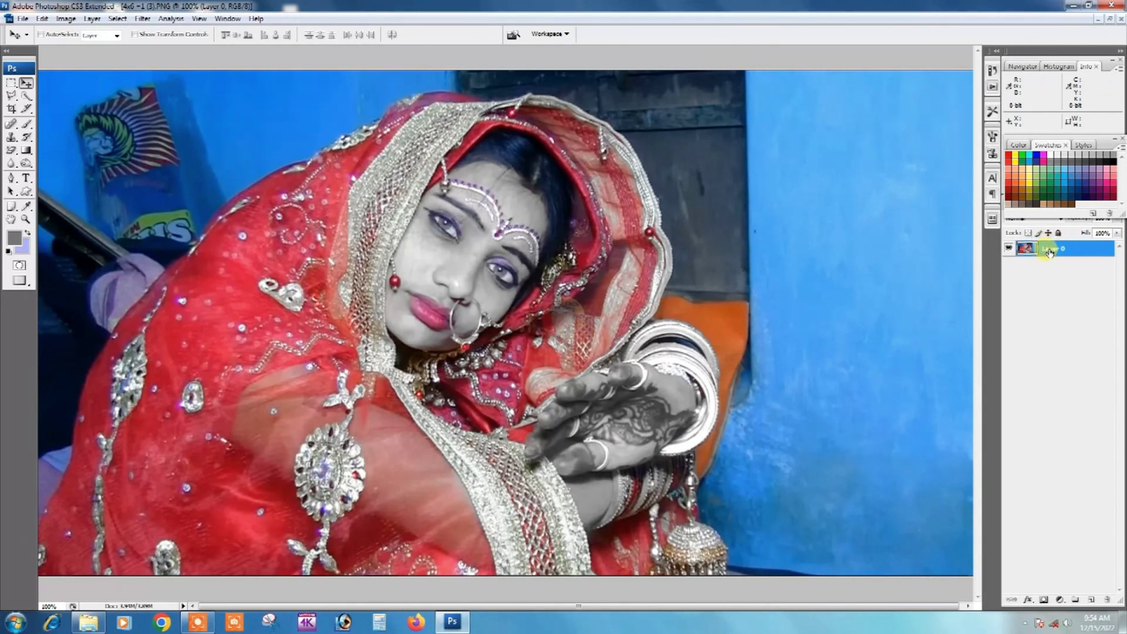
Step: Duplicate Layer 0, merge the copy back, and zoom out to show the whole photo
{"action": "key", "text": "ctrl+j"}
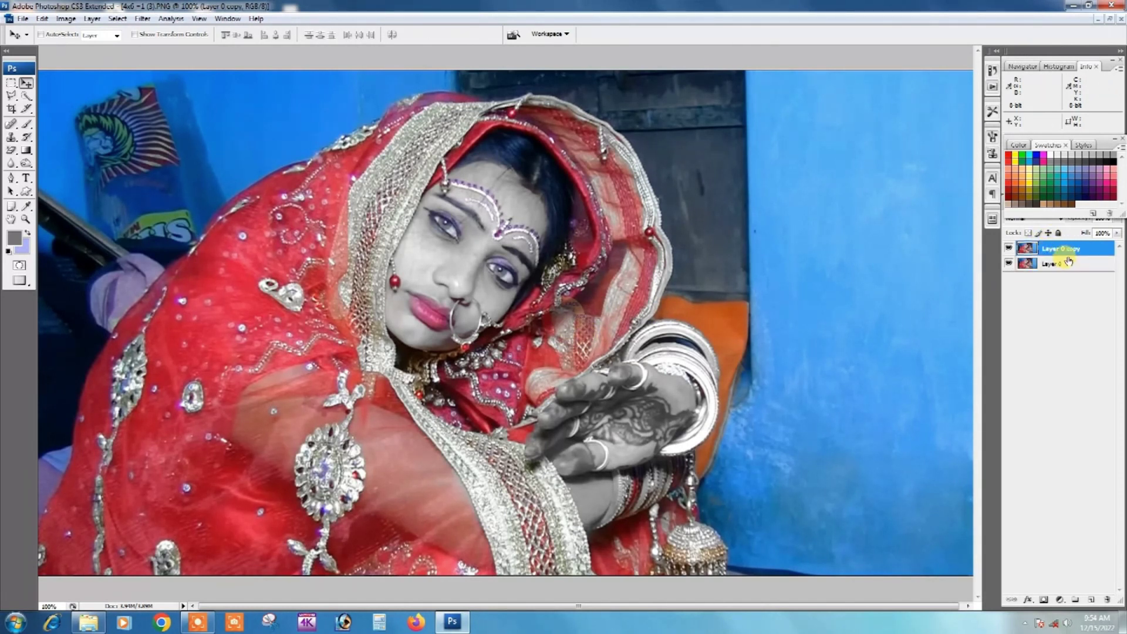
{"action": "left_click", "coordinate": [1060, 250]}
{"action": "key", "text": "ctrl+e"}
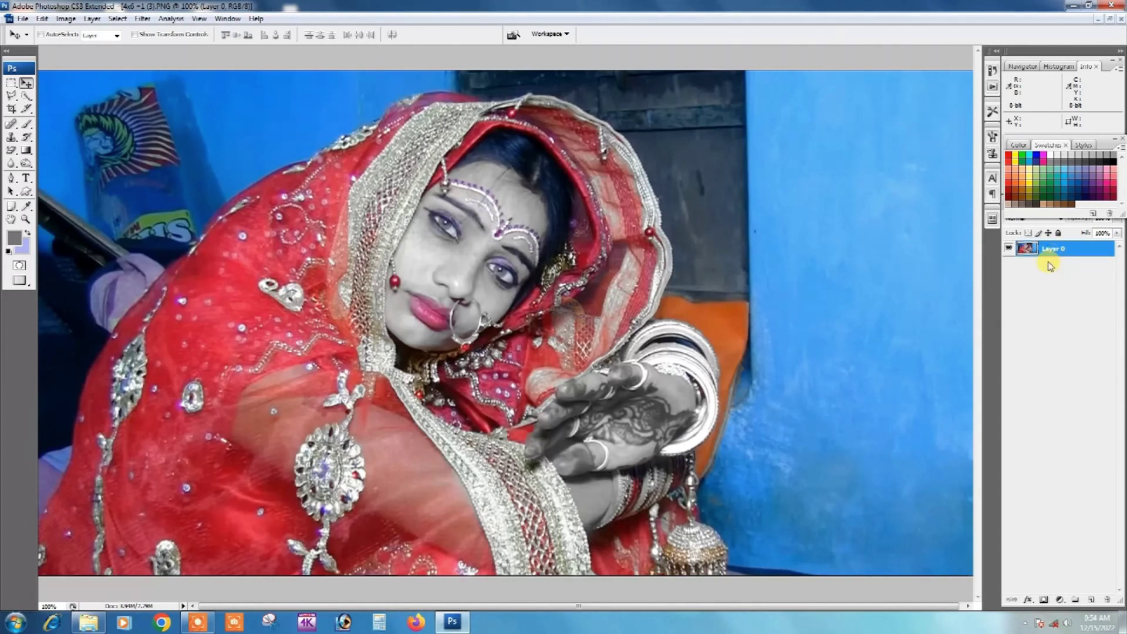
{"action": "left_click", "coordinate": [509, 328]}
{"action": "key", "text": "ctrl+minus"}
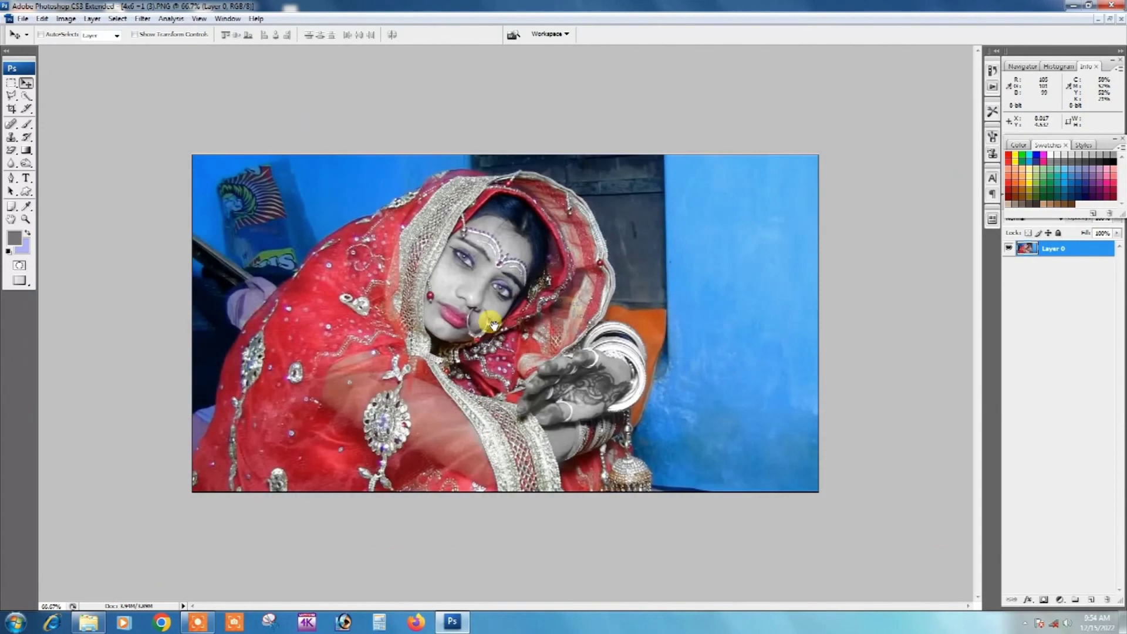
Step: Browse the toolbox selection groups and pick the Quick Selection Tool
{"action": "left_click", "coordinate": [26, 102]}
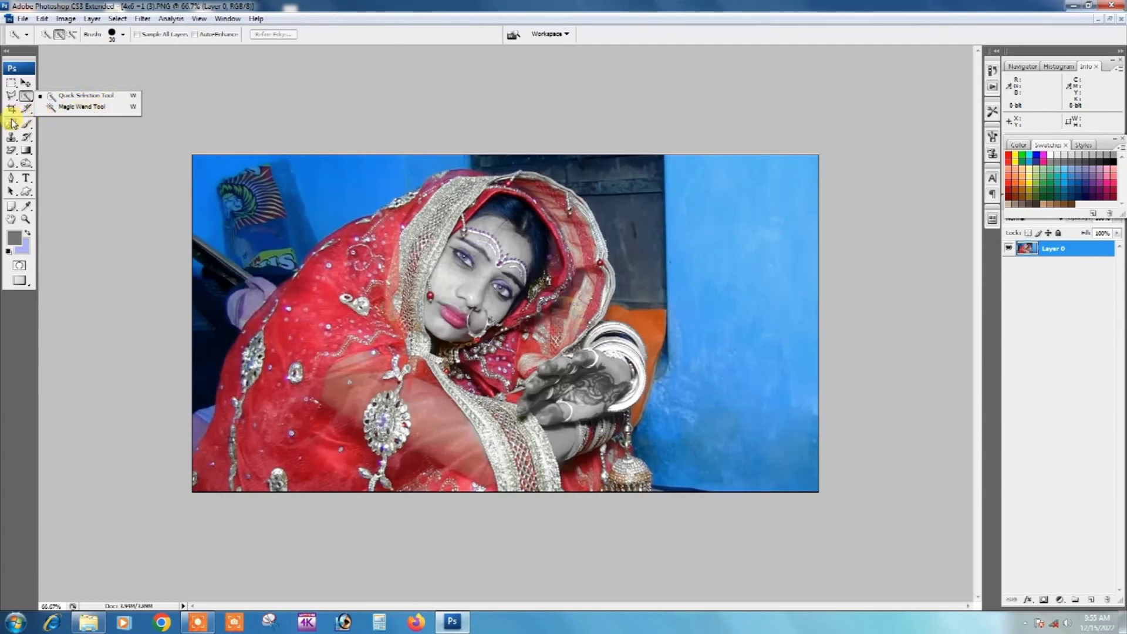
{"action": "left_click", "coordinate": [10, 96]}
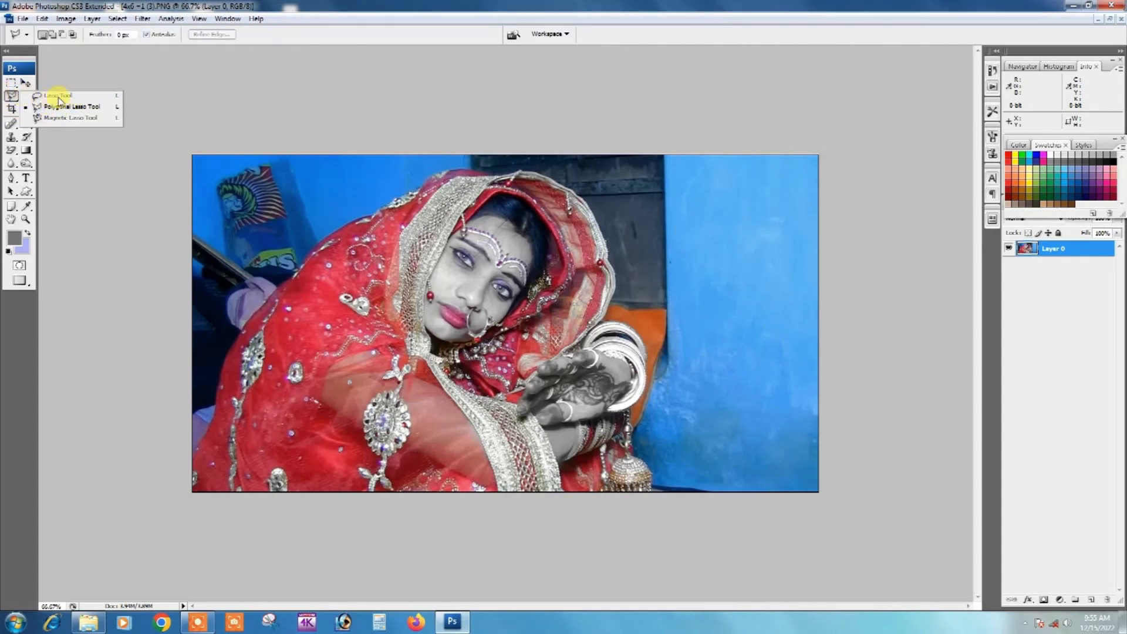
{"action": "left_click", "coordinate": [11, 180]}
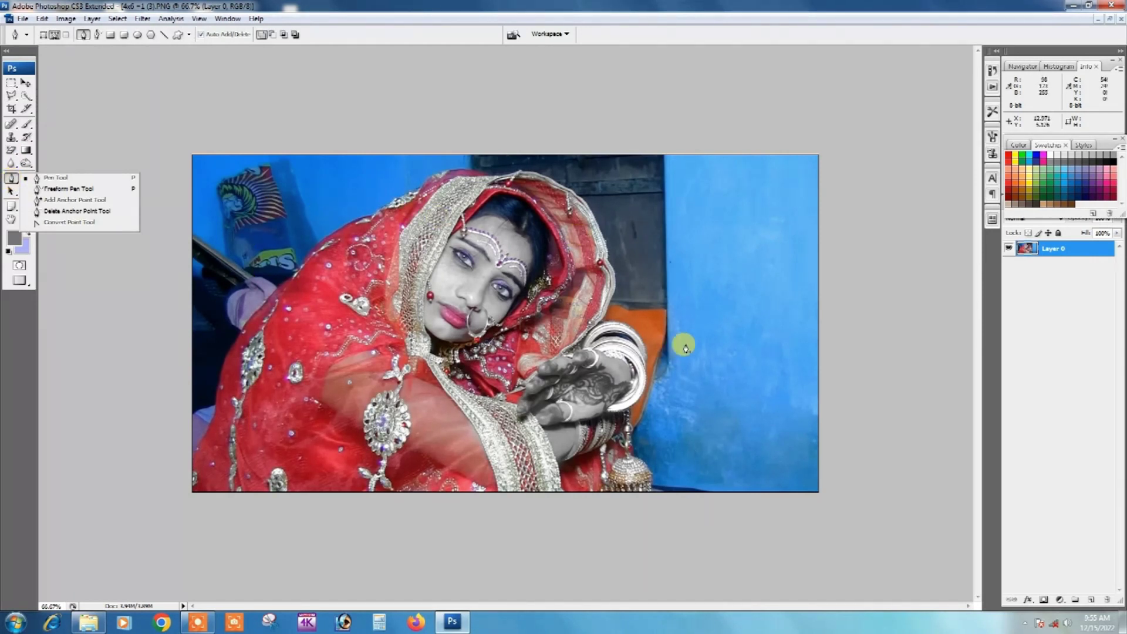
{"action": "left_click", "coordinate": [25, 96]}
{"action": "left_click", "coordinate": [56, 98]}
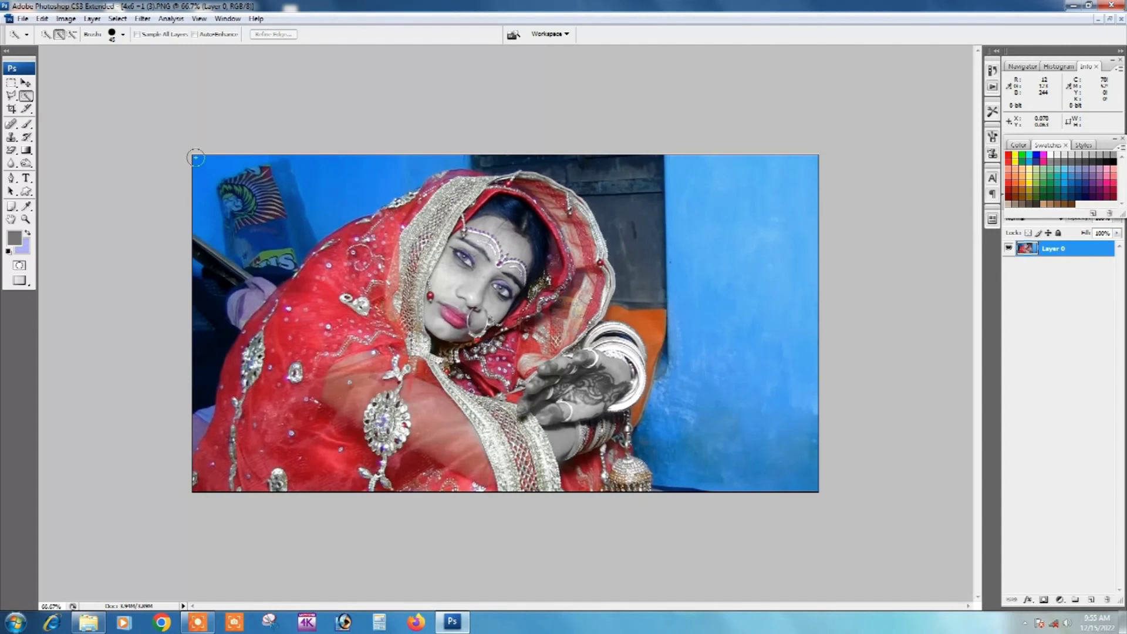
Step: Paint a quick selection over the top-left, head-area, dark top-right and right blue-wall background
{"action": "left_click", "coordinate": [196, 158]}
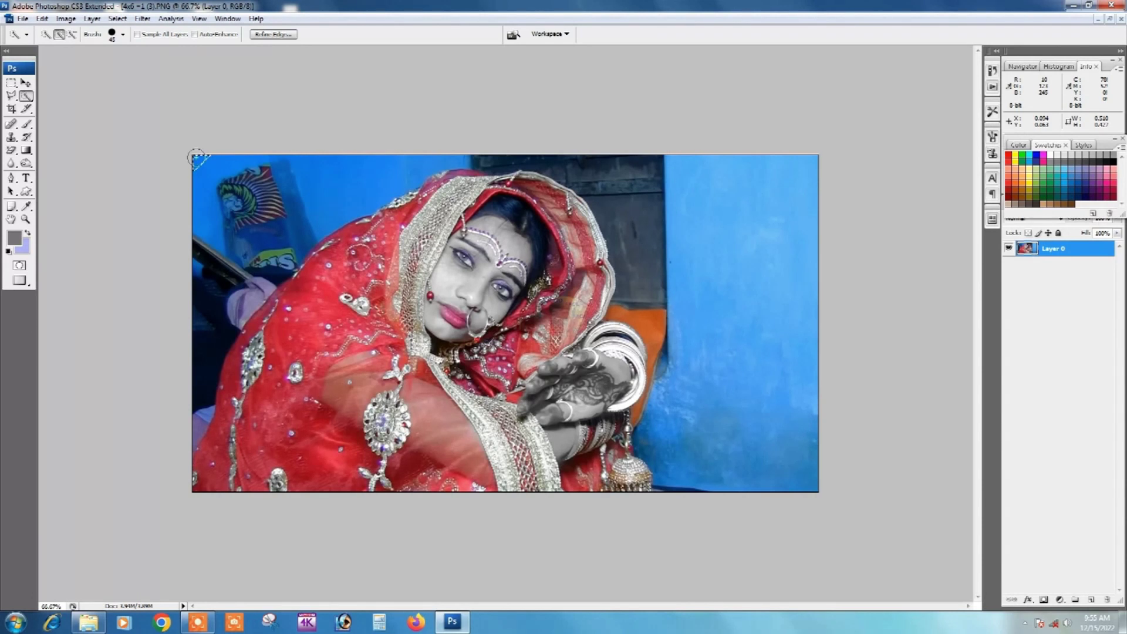
{"action": "left_click_drag", "start_coordinate": [197, 158], "coordinate": [203, 296]}
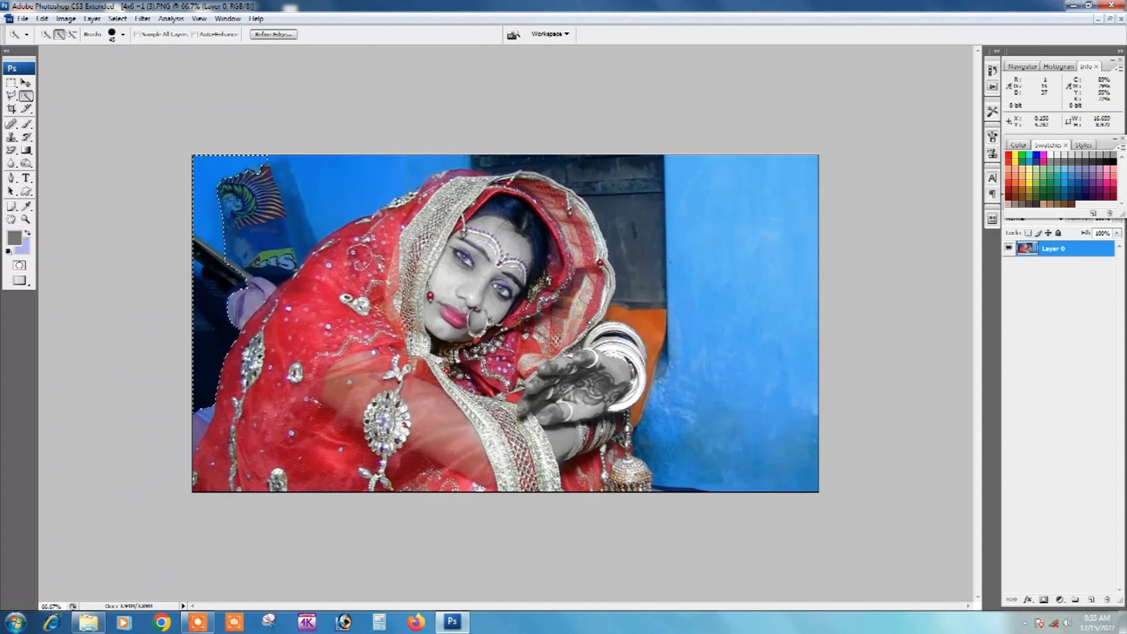
{"action": "left_click_drag", "start_coordinate": [225, 303], "coordinate": [281, 185]}
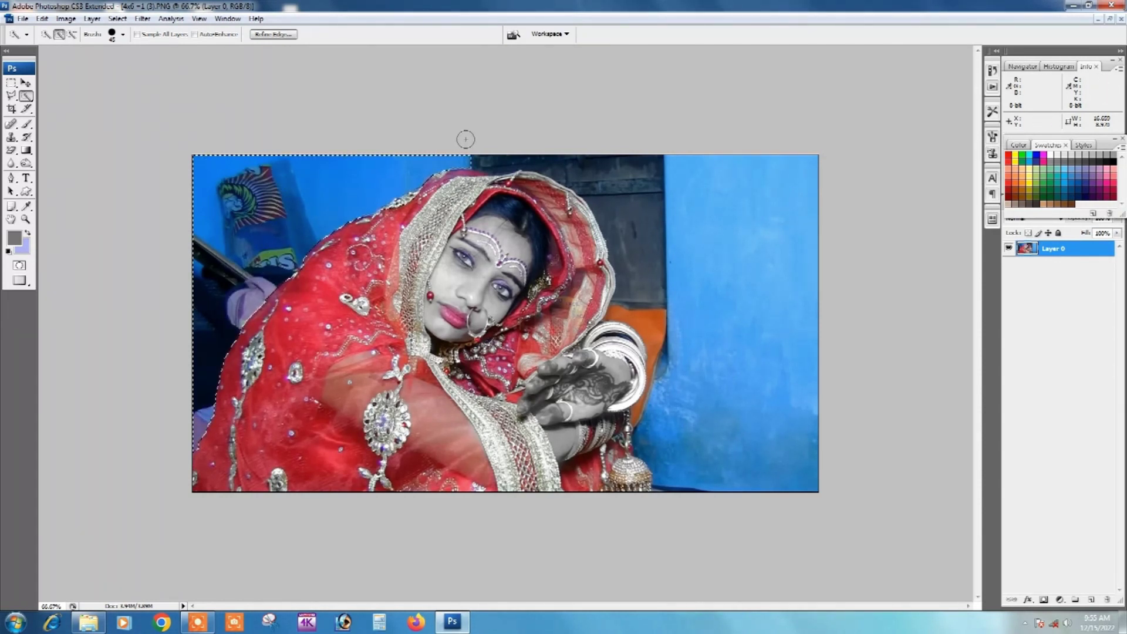
{"action": "left_click_drag", "start_coordinate": [558, 146], "coordinate": [614, 181]}
{"action": "left_click", "coordinate": [729, 201]}
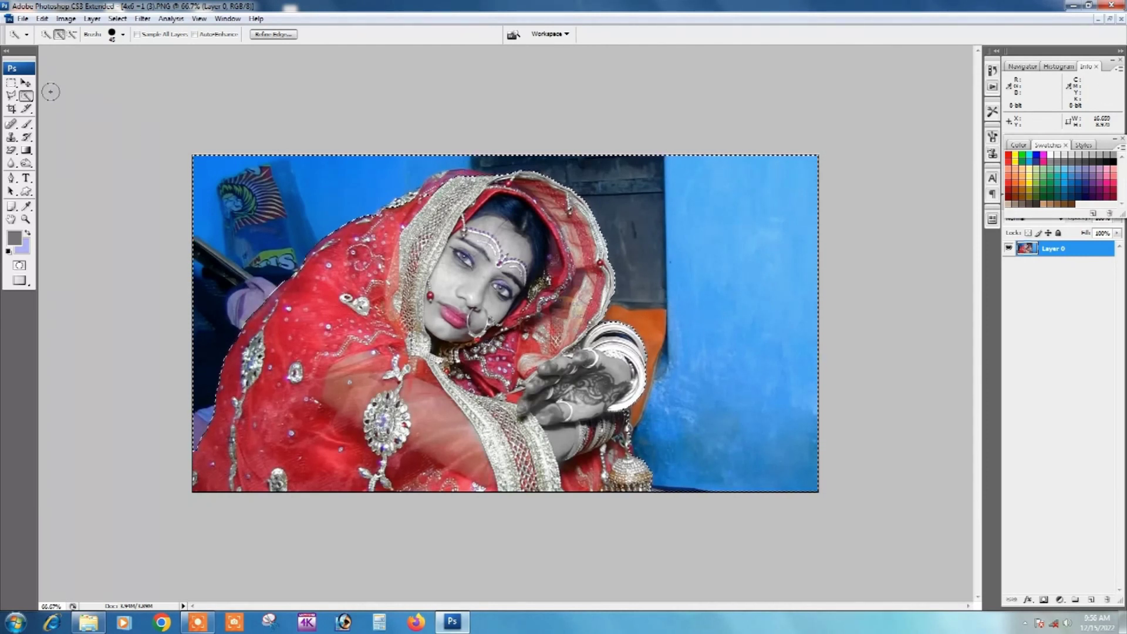
Step: Subtract stray areas with Alt, then test-delete the background and undo it
{"action": "key", "text": "alt"}
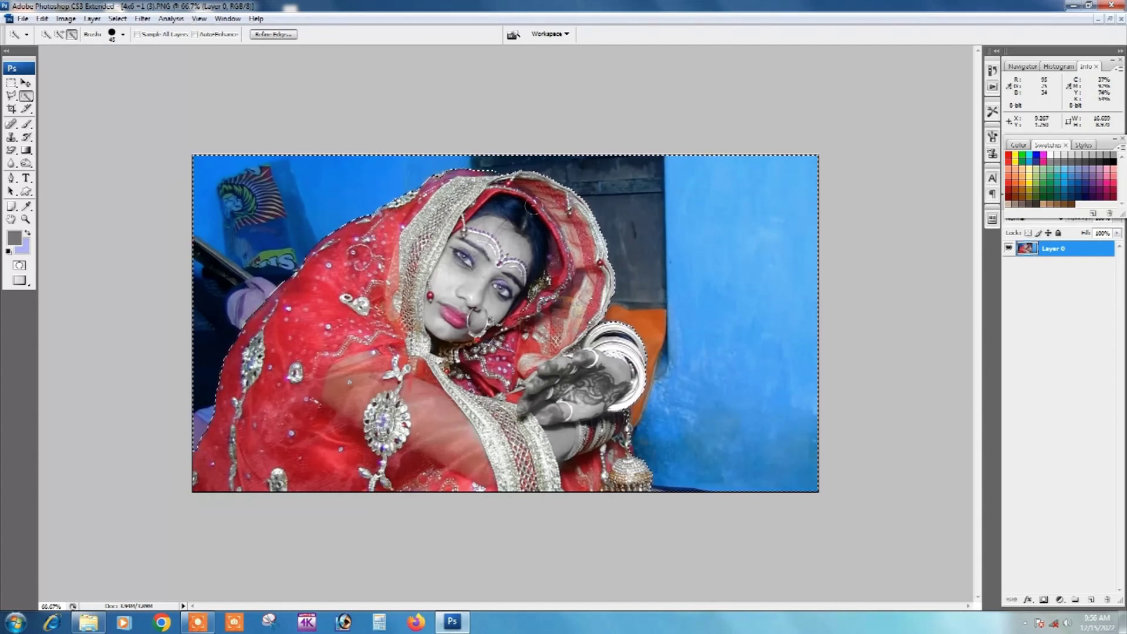
{"action": "key", "text": "alt"}
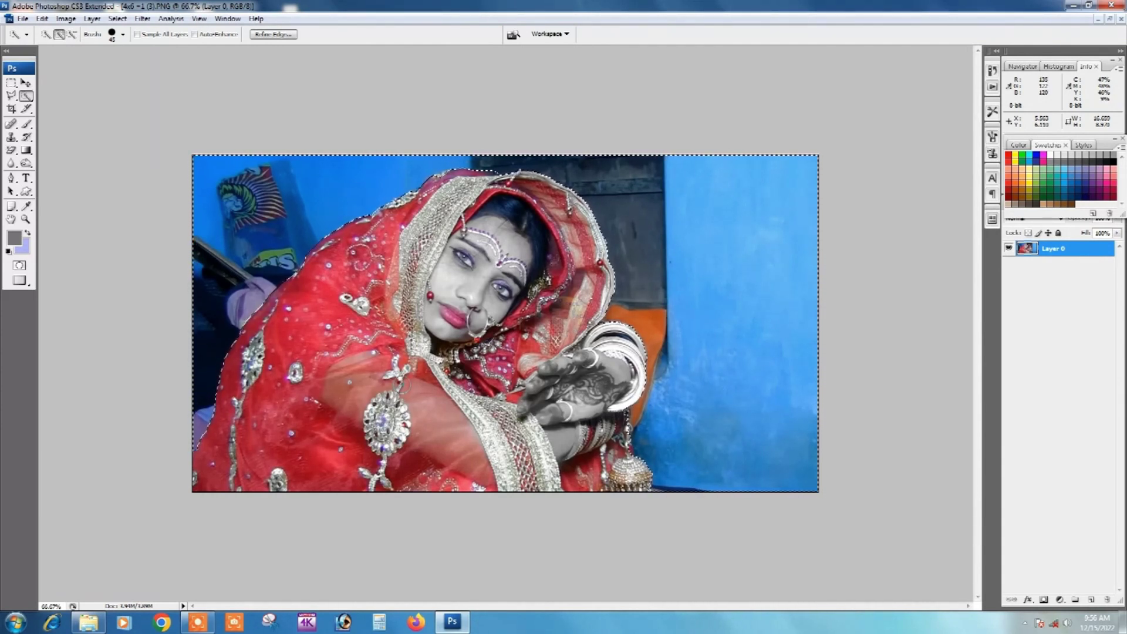
{"action": "key", "text": "Delete"}
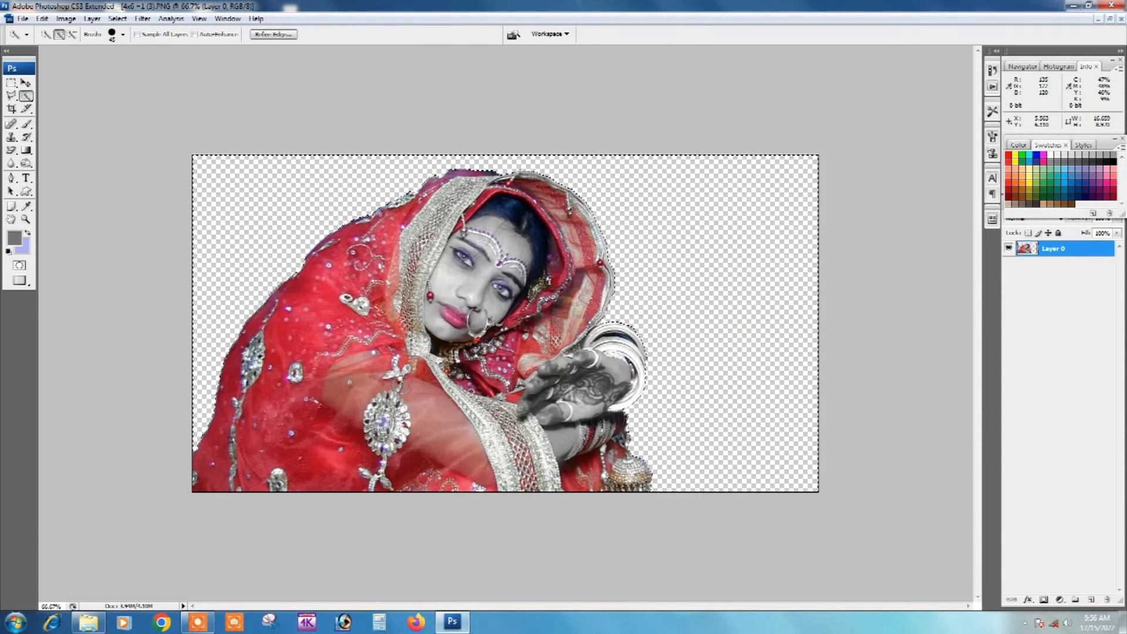
{"action": "key", "text": "ctrl+z"}
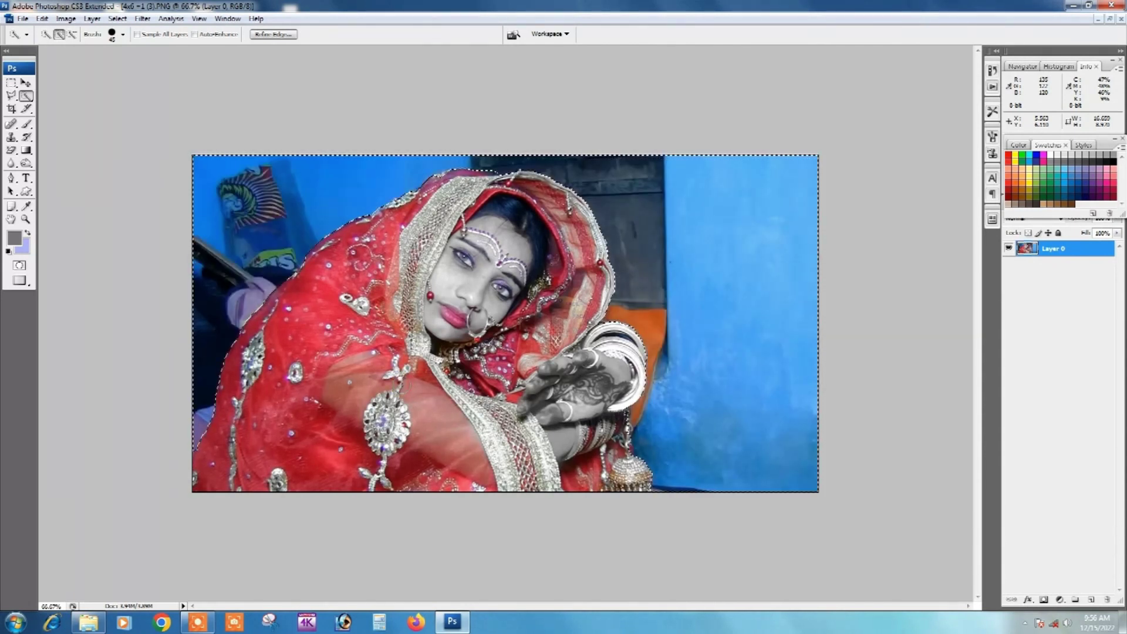
Step: Feather the background selection by 3 pixels and delete the blue background around the bride
{"action": "right_click", "coordinate": [257, 184]}
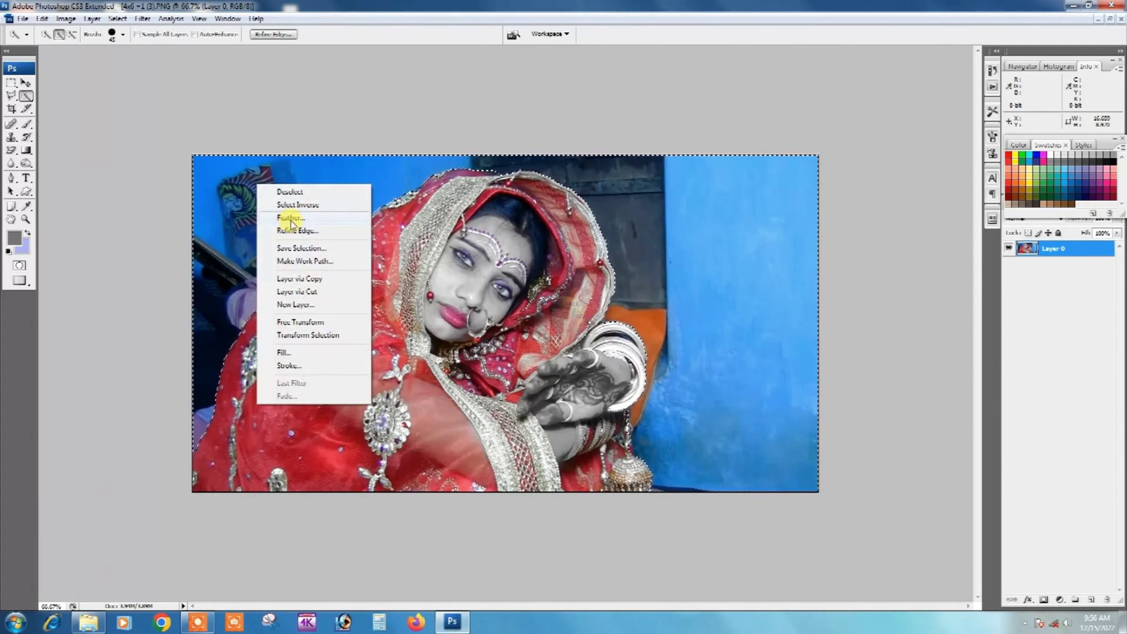
{"action": "right_click", "coordinate": [233, 197]}
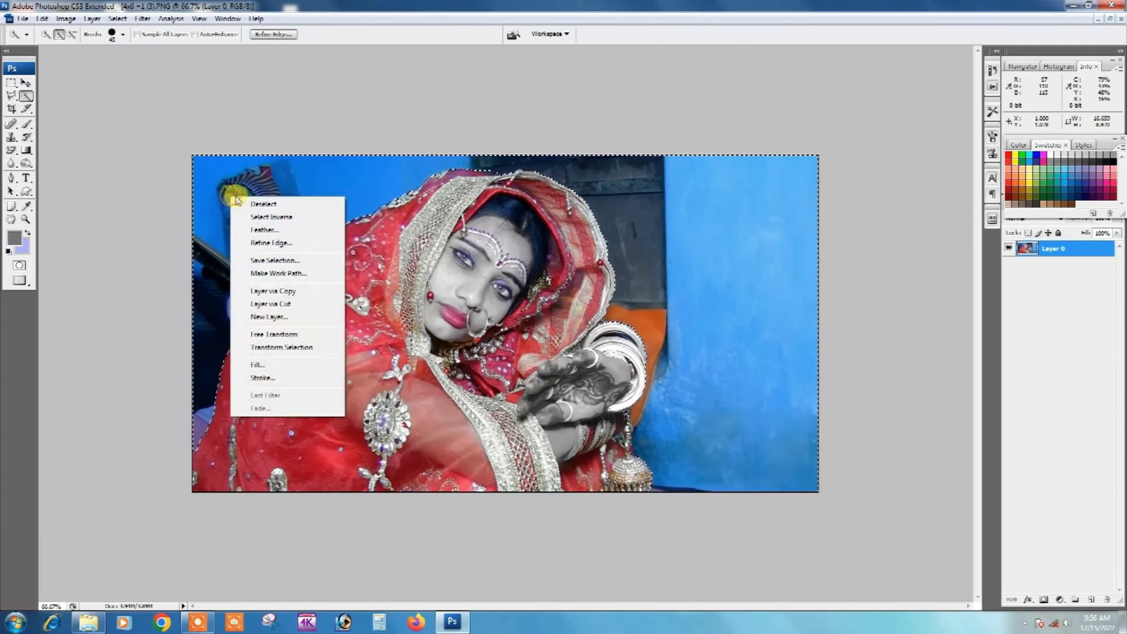
{"action": "left_click", "coordinate": [268, 231]}
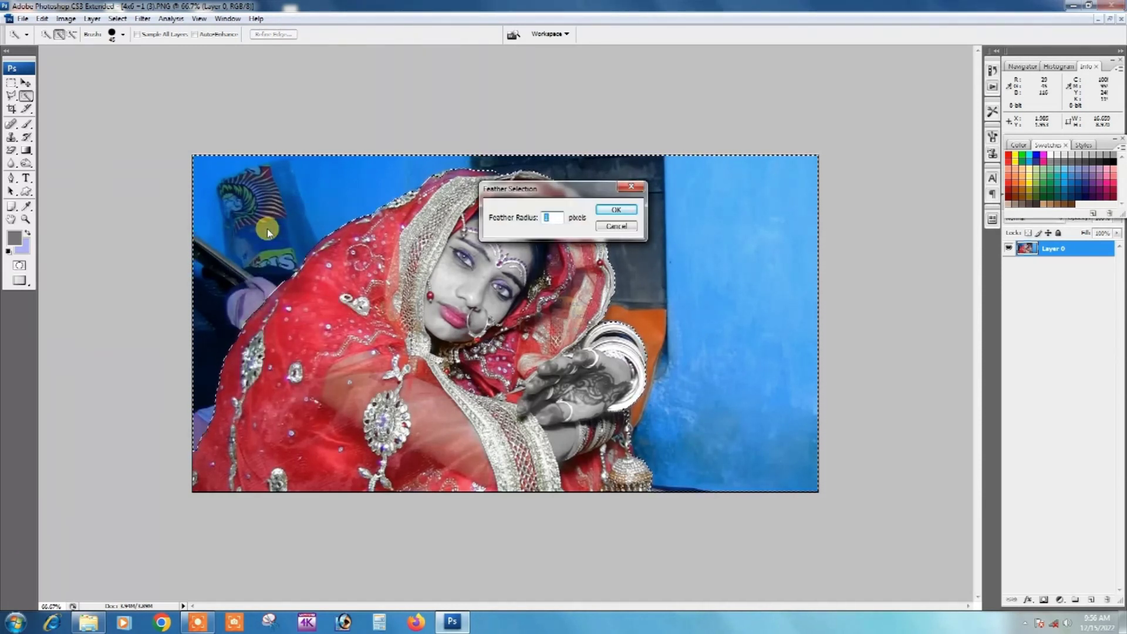
{"action": "type", "text": "3"}
{"action": "left_click", "coordinate": [624, 215]}
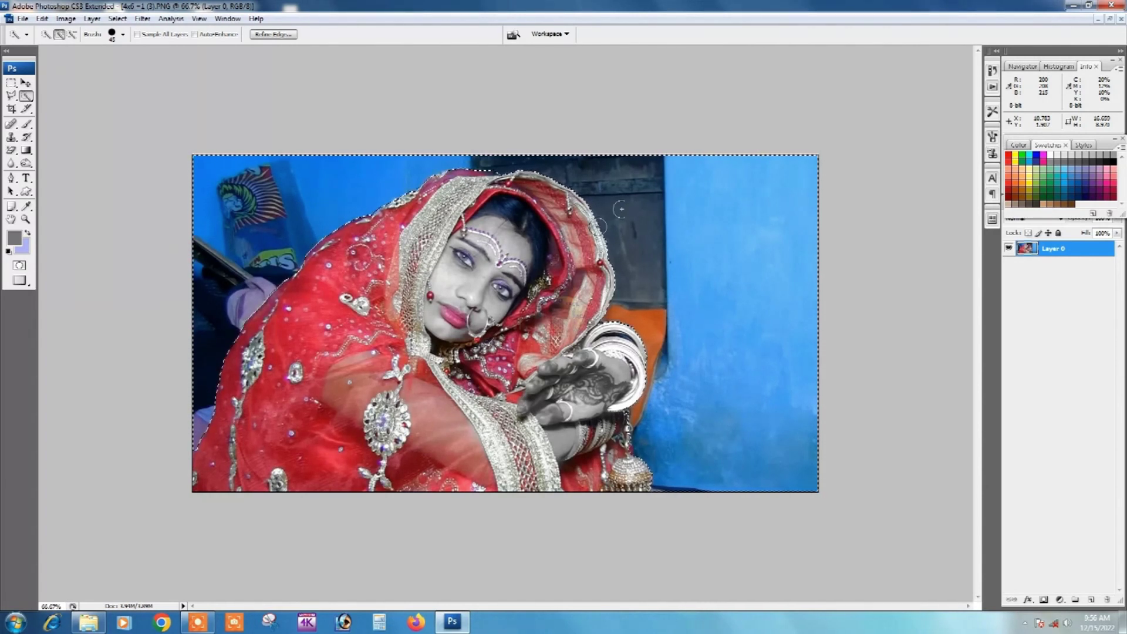
{"action": "key", "text": "Delete"}
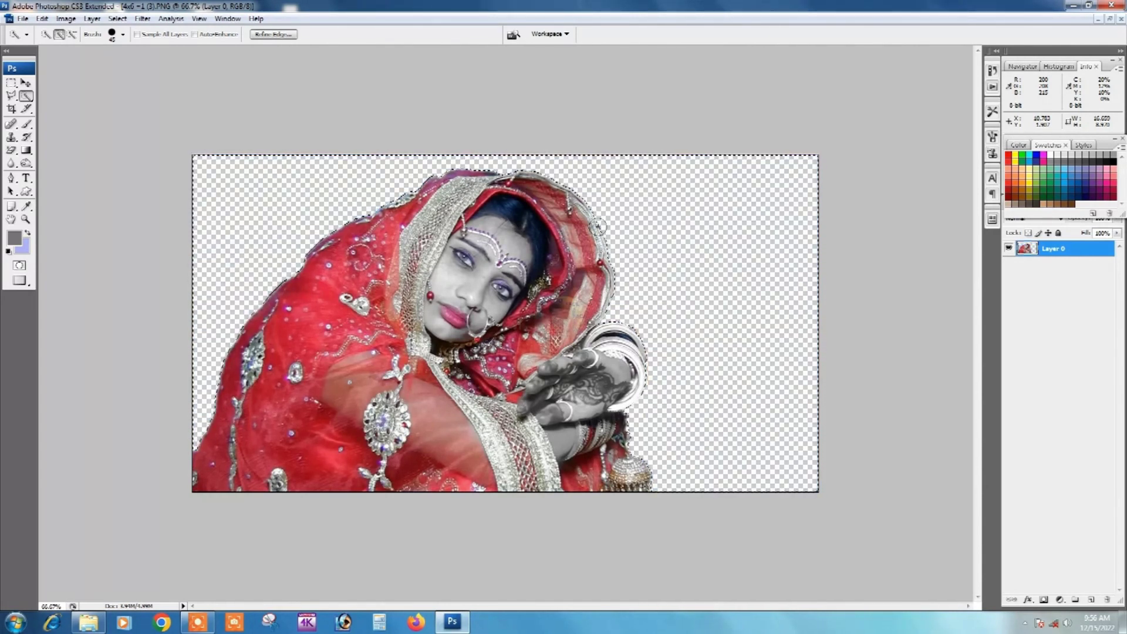
Step: Deselect, then restore the bride document to a floating window zoomed out to fit
{"action": "key", "text": "c"}
{"action": "key", "text": "ctrl+d"}
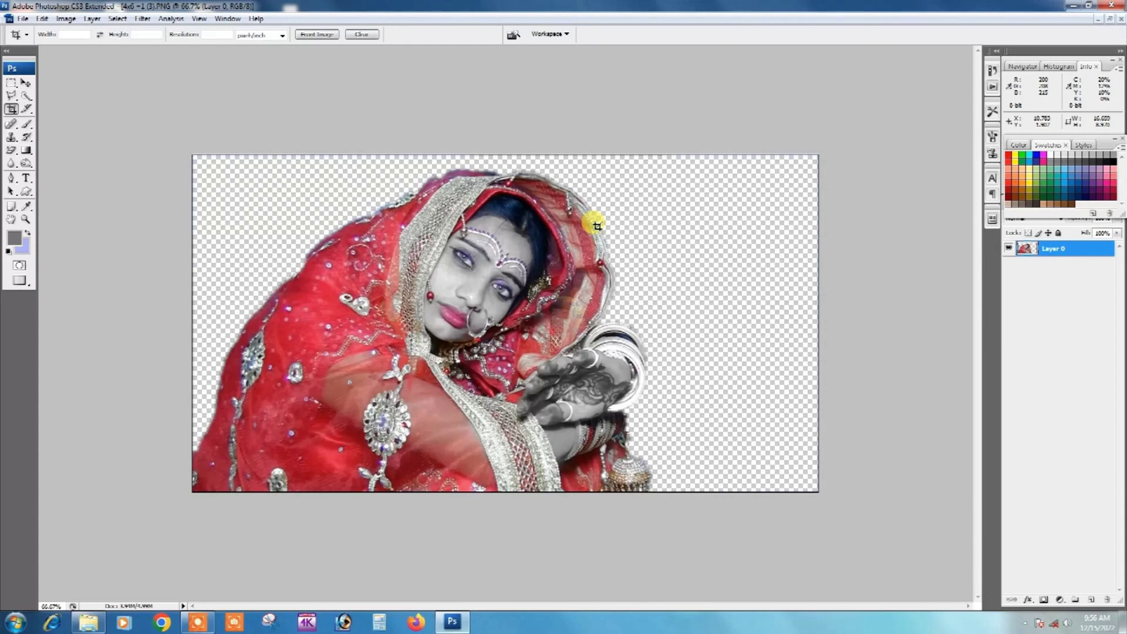
{"action": "left_click", "coordinate": [495, 304], "text": "alt"}
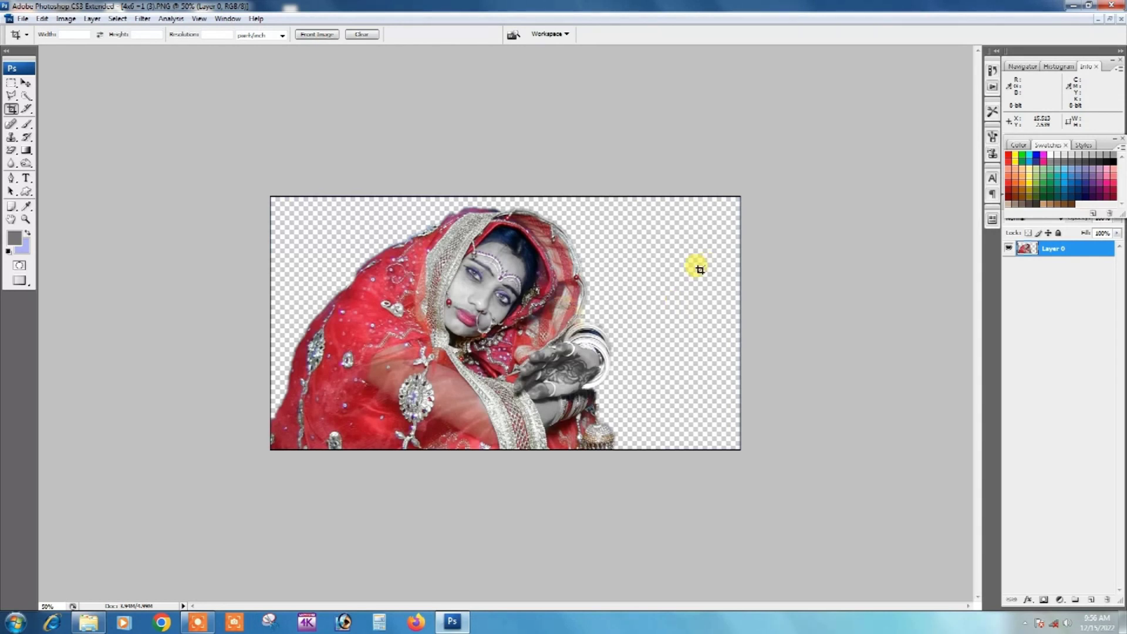
{"action": "key", "text": "ctrl+plus"}
{"action": "left_click", "coordinate": [603, 292], "text": "alt"}
{"action": "key", "text": "ctrl+plus"}
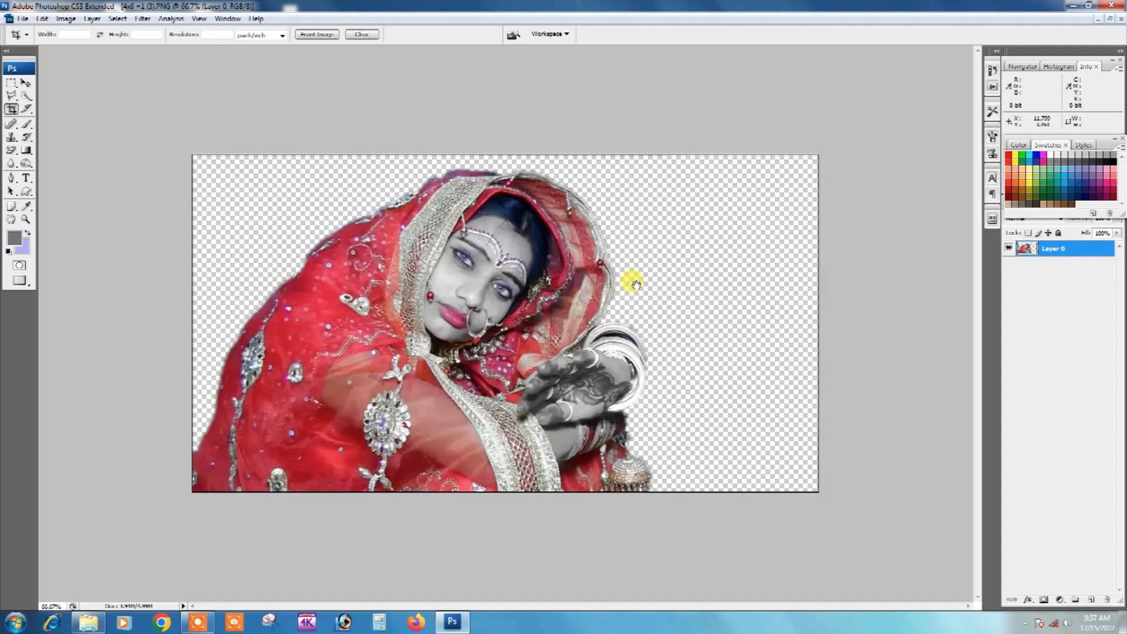
{"action": "left_click", "coordinate": [1109, 18]}
{"action": "key", "text": "ctrl+minus"}
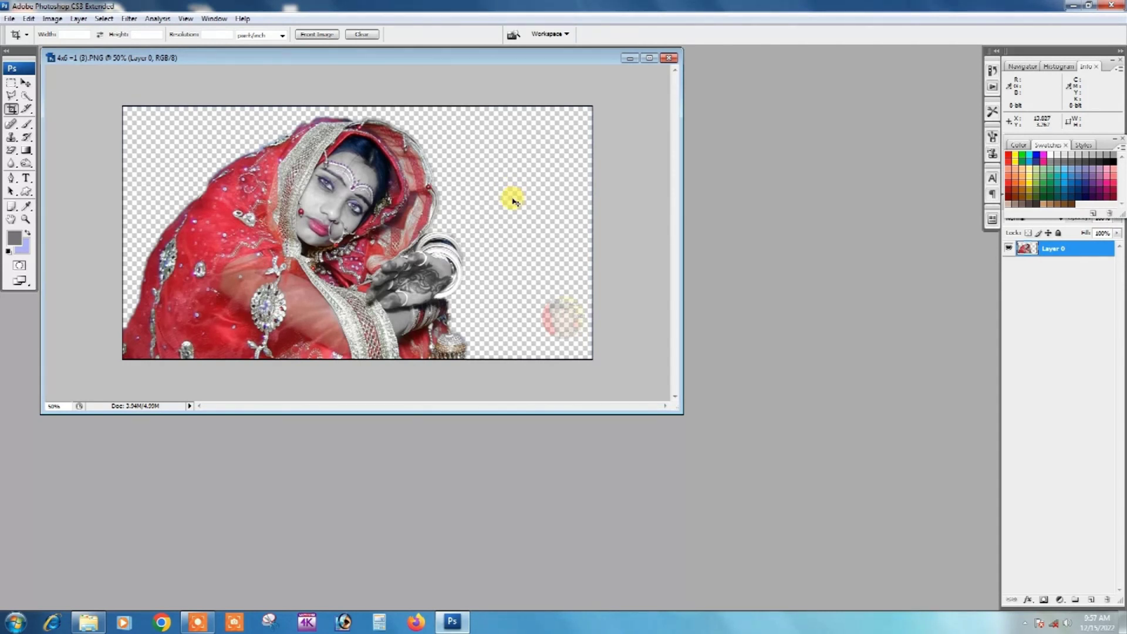
Step: Start a new document with size units in inches and width set to 30
{"action": "key", "text": "ctrl+n"}
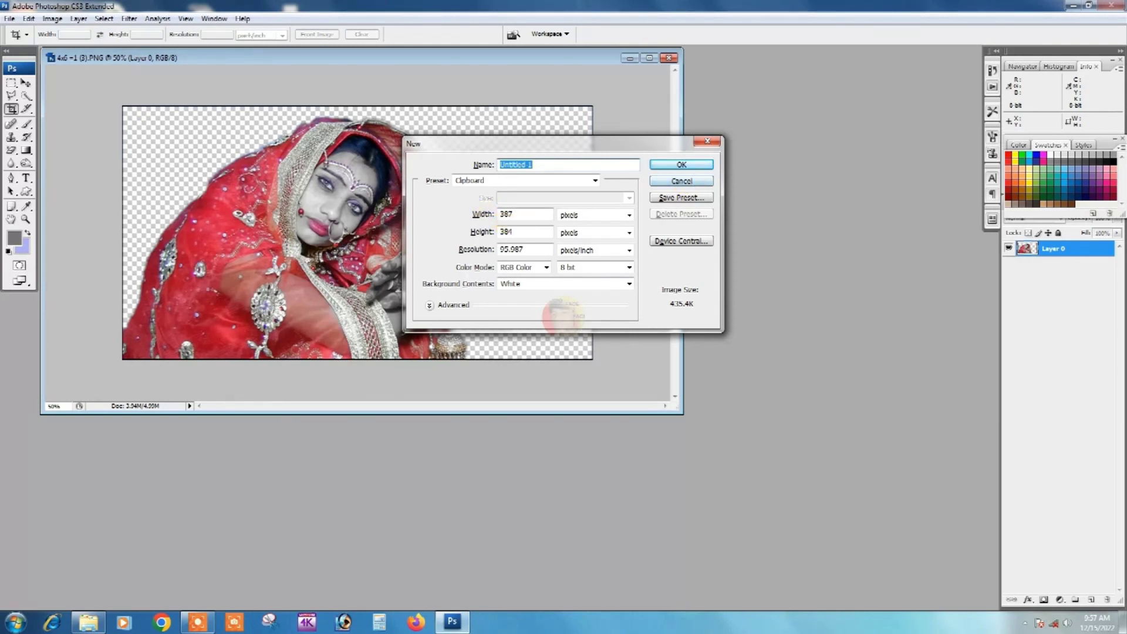
{"action": "left_click", "coordinate": [579, 218]}
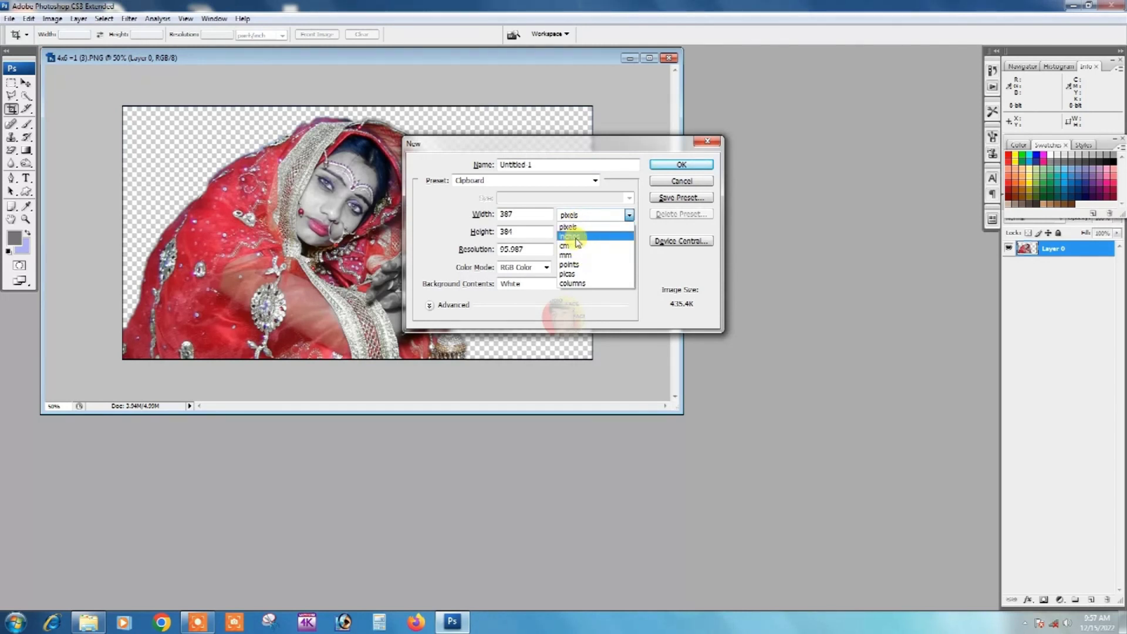
{"action": "left_click", "coordinate": [568, 236]}
{"action": "left_click", "coordinate": [572, 251]}
{"action": "left_click", "coordinate": [531, 212]}
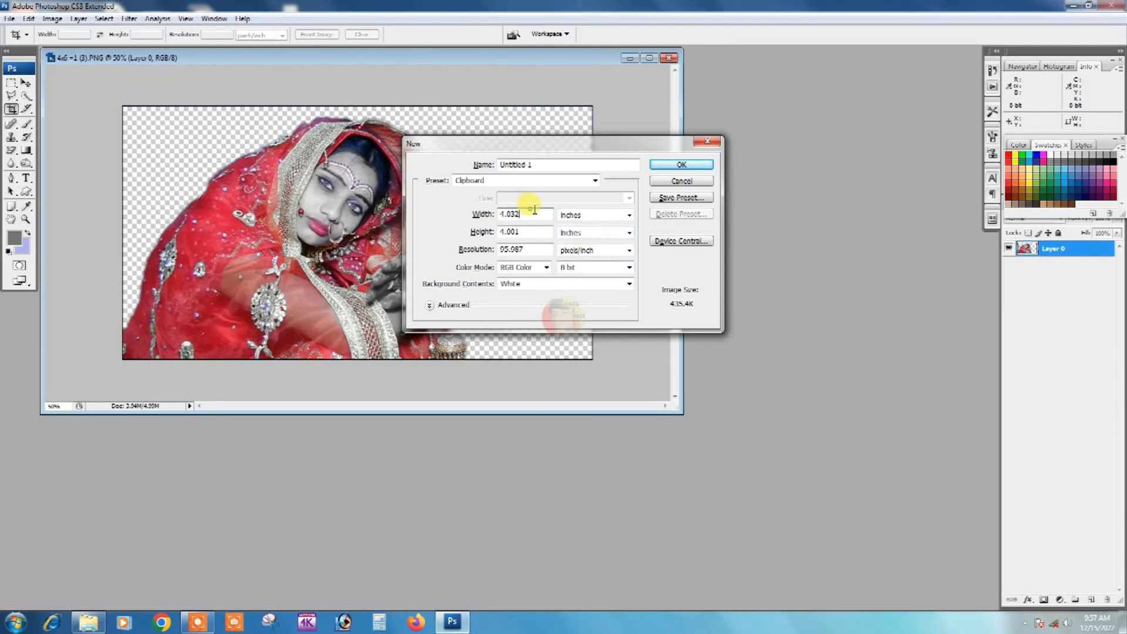
{"action": "left_click_drag", "start_coordinate": [521, 213], "coordinate": [470, 213]}
{"action": "type", "text": "363"}
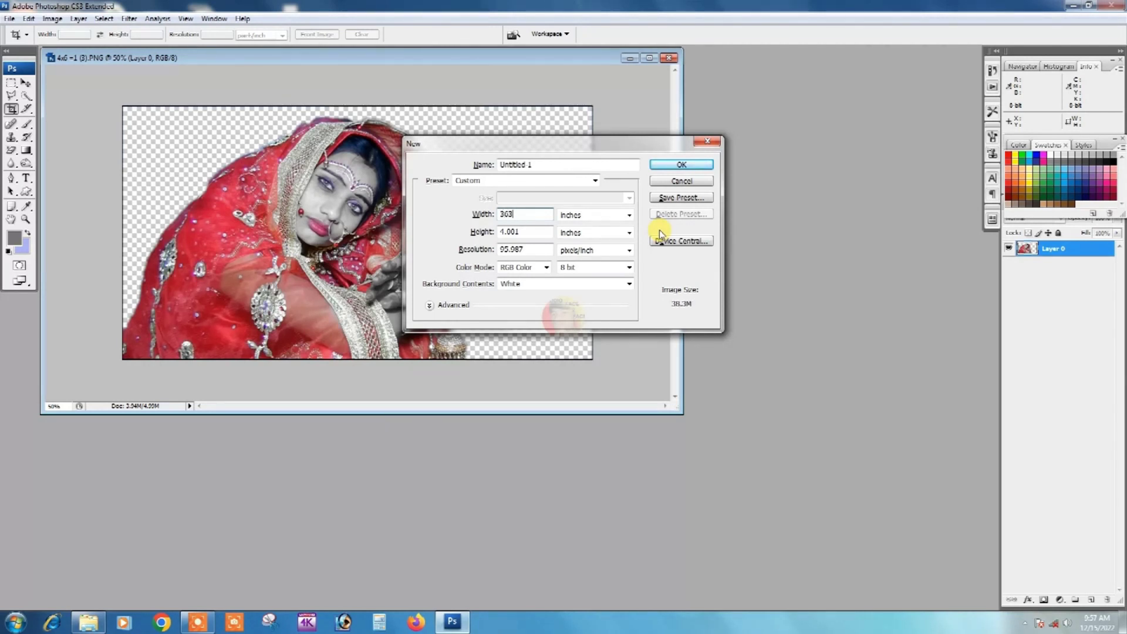
{"action": "key", "text": "BackSpace"}
{"action": "key", "text": "BackSpace"}
{"action": "type", "text": "0"}
Step: Set height 12 and resolution 150 pixels/inch, create the document, and move its window lower
{"action": "double_click", "coordinate": [516, 231]}
{"action": "type", "text": "12"}
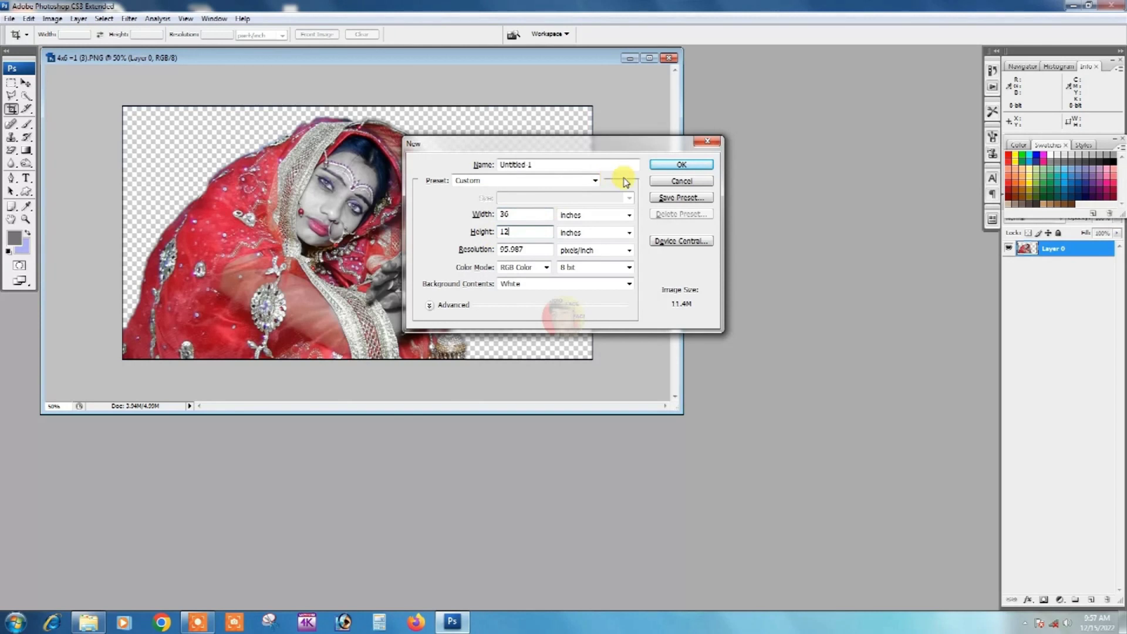
{"action": "double_click", "coordinate": [518, 249]}
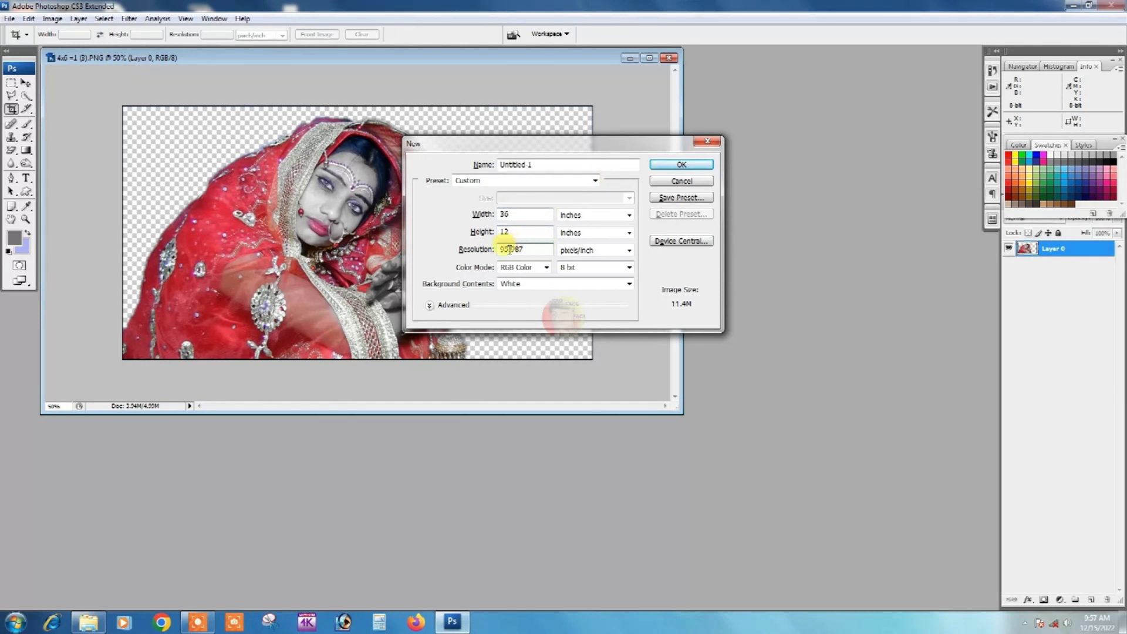
{"action": "double_click", "coordinate": [526, 249]}
{"action": "key", "text": "BackSpace"}
{"action": "type", "text": "150"}
{"action": "left_click", "coordinate": [682, 165]}
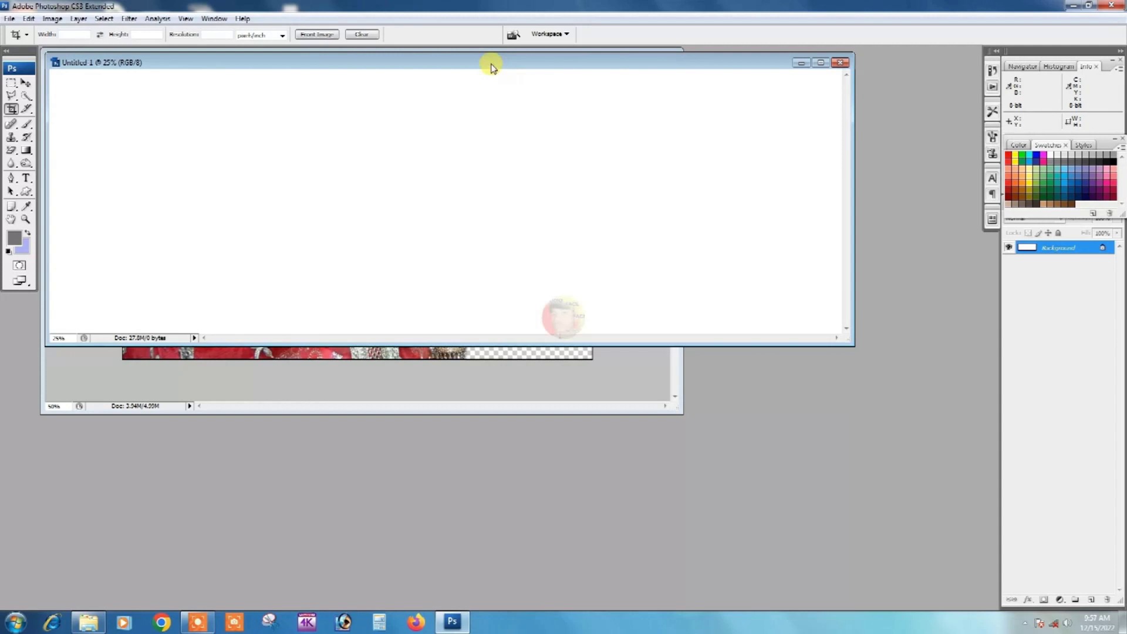
{"action": "left_click_drag", "start_coordinate": [491, 59], "coordinate": [548, 194]}
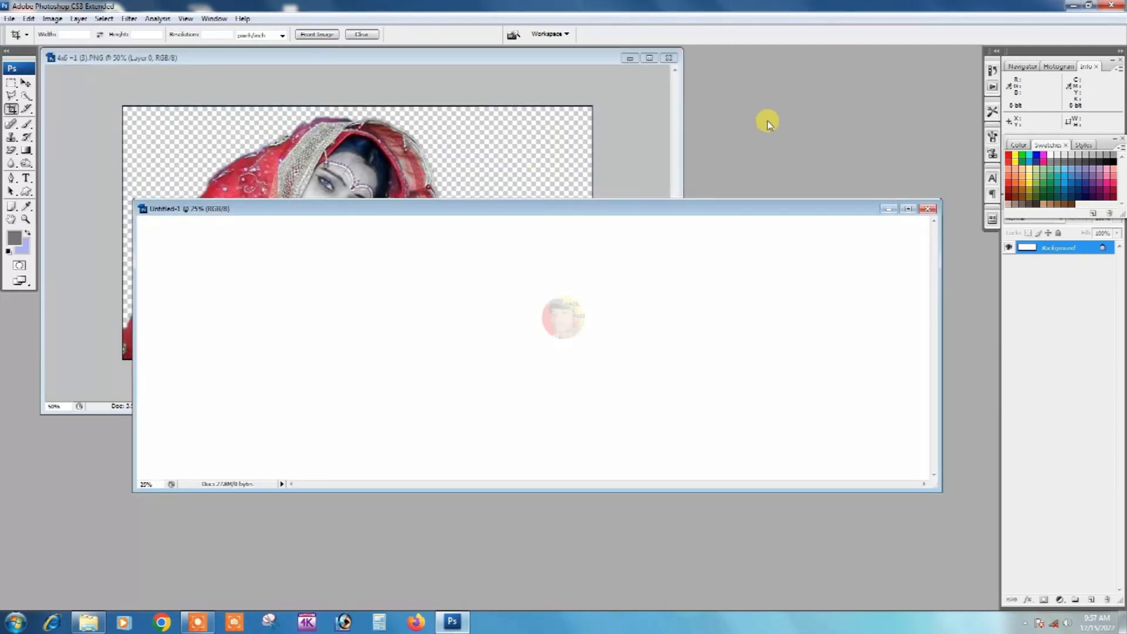
Step: Open Desert.jpg from Libraries > Pictures > Sample Pictures
{"action": "double_click", "coordinate": [751, 138]}
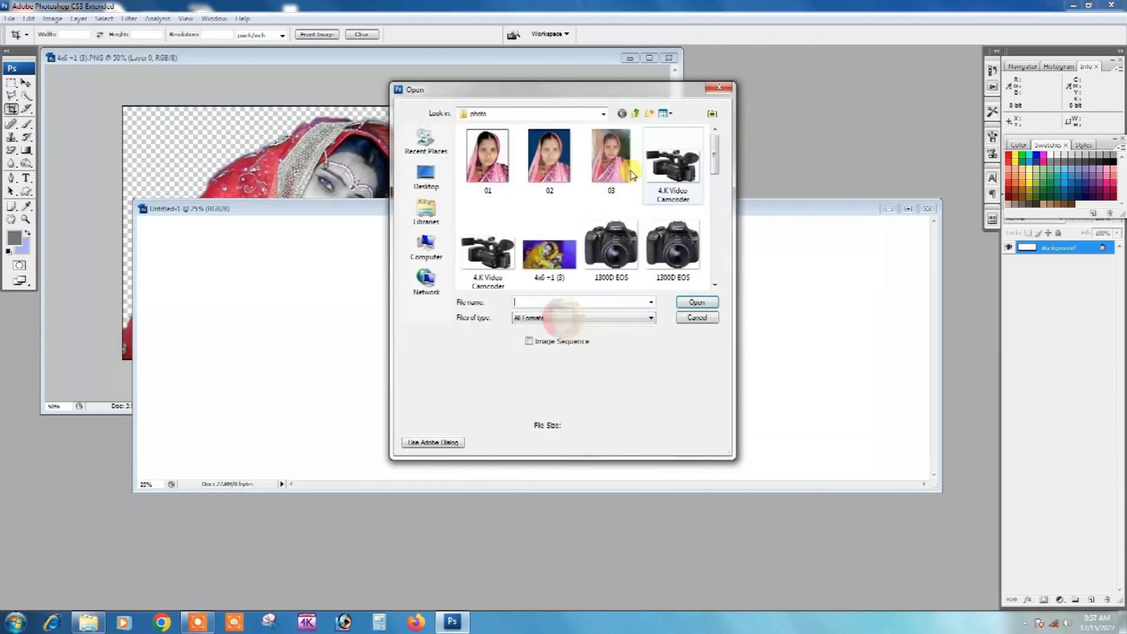
{"action": "left_click", "coordinate": [446, 213]}
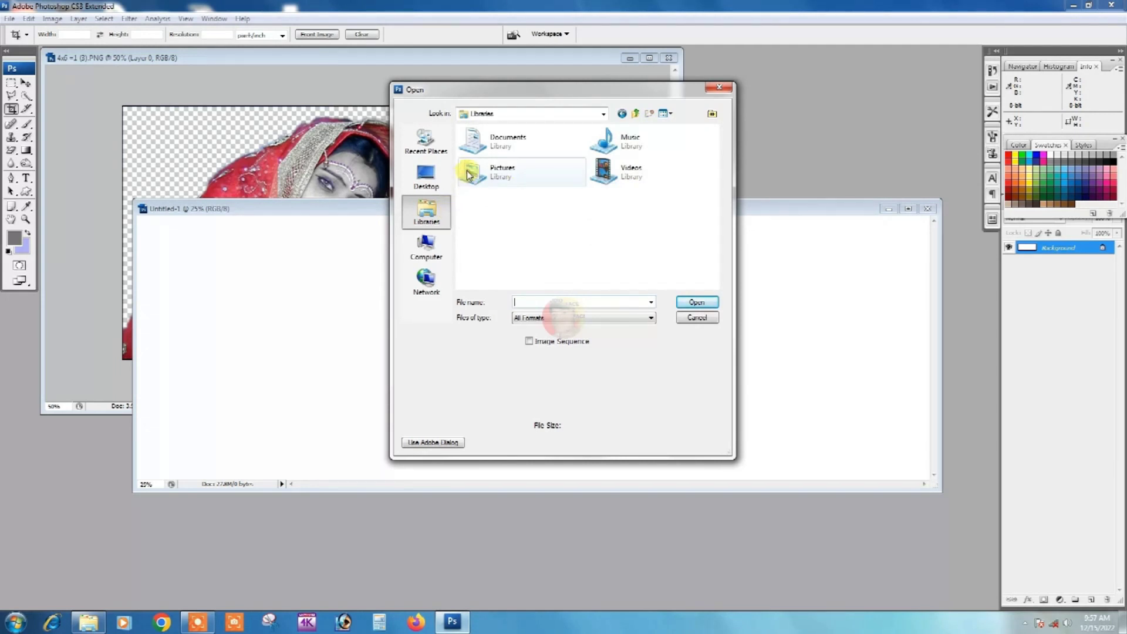
{"action": "double_click", "coordinate": [501, 182]}
{"action": "double_click", "coordinate": [487, 243]}
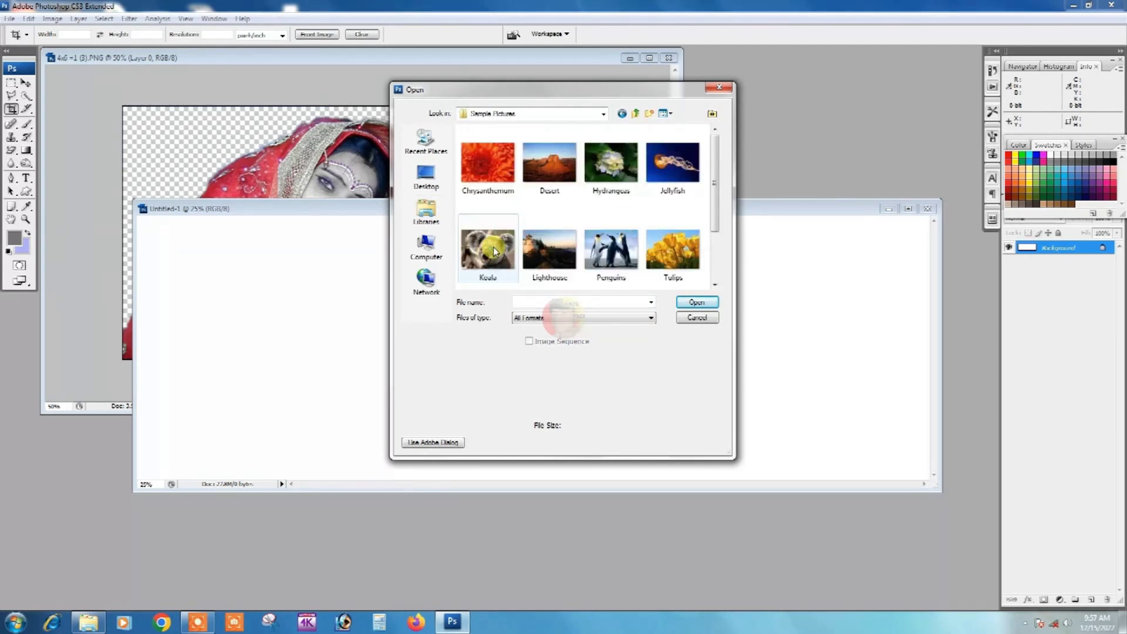
{"action": "left_click", "coordinate": [557, 171]}
{"action": "double_click", "coordinate": [556, 172]}
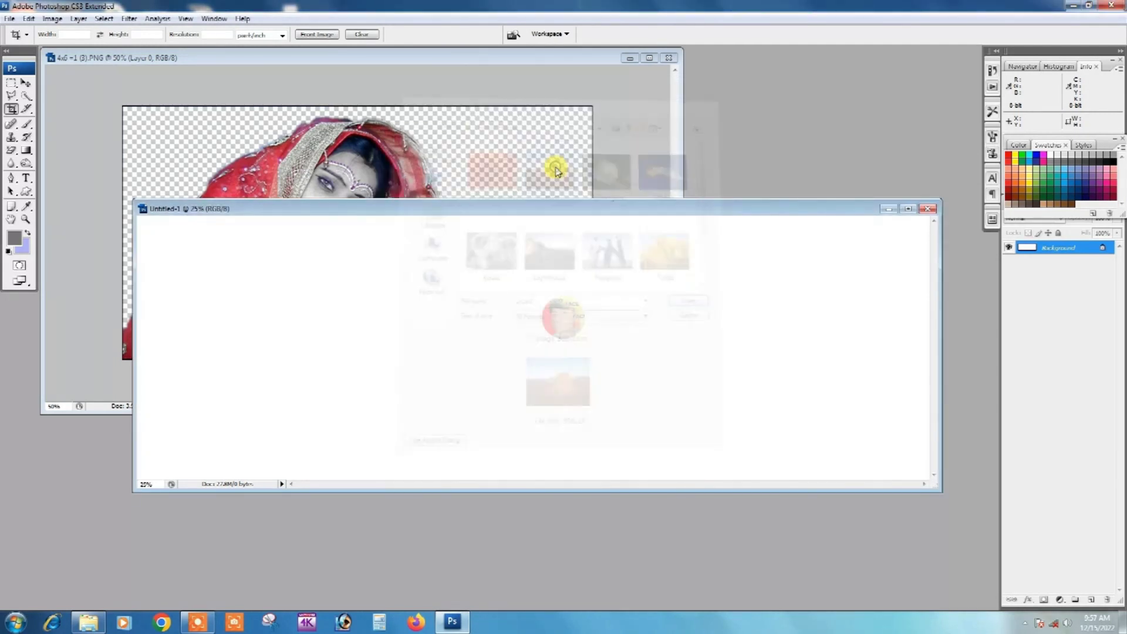
Step: Draw a rectangular marquee selection over the desert's left-hand buttes
{"action": "left_click", "coordinate": [12, 85]}
{"action": "left_click_drag", "start_coordinate": [87, 175], "coordinate": [142, 241]}
{"action": "left_click_drag", "start_coordinate": [340, 323], "coordinate": [339, 310]}
{"action": "left_click", "coordinate": [253, 182]}
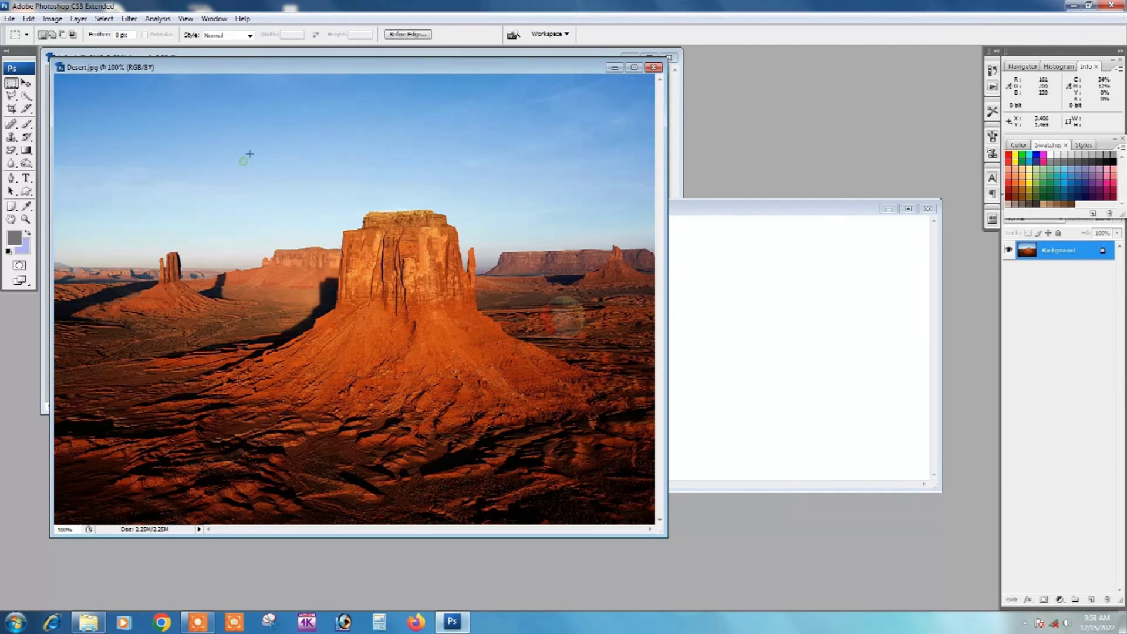
{"action": "mouse_move", "coordinate": [64, 208]}
{"action": "left_mouse_down"}
{"action": "mouse_move", "coordinate": [320, 330]}
{"action": "mouse_move", "coordinate": [372, 360]}
{"action": "mouse_move", "coordinate": [374, 374]}
{"action": "left_mouse_up"}
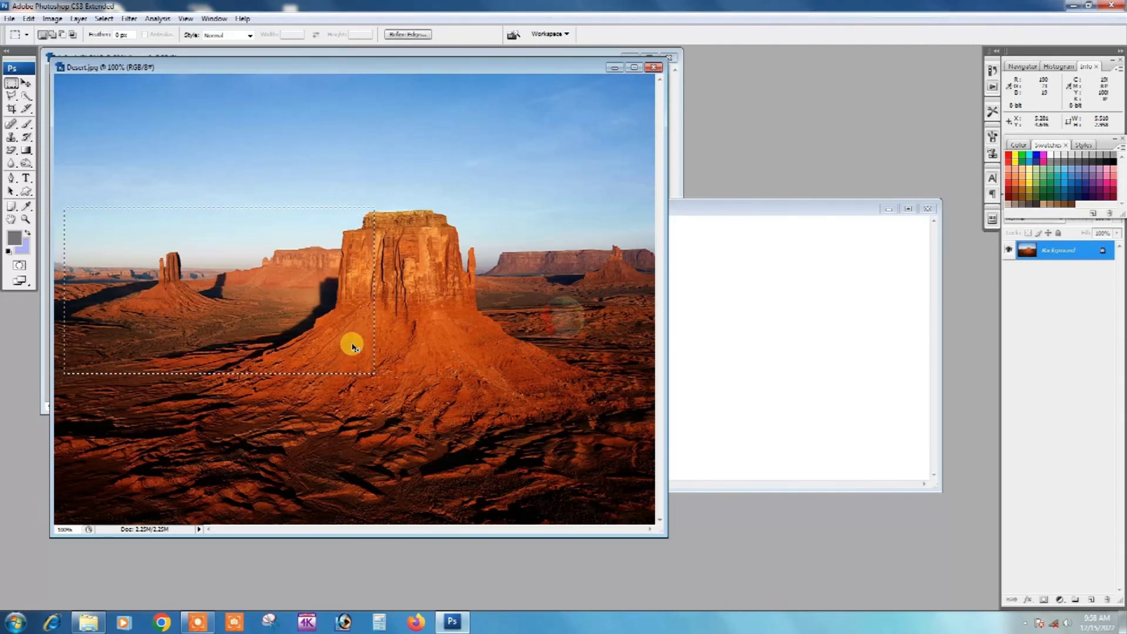
Step: Paste the desert crop into Untitled-1 and free-transform it to cover the whole canvas
{"action": "left_click", "coordinate": [715, 214]}
{"action": "key", "text": "ctrl+v"}
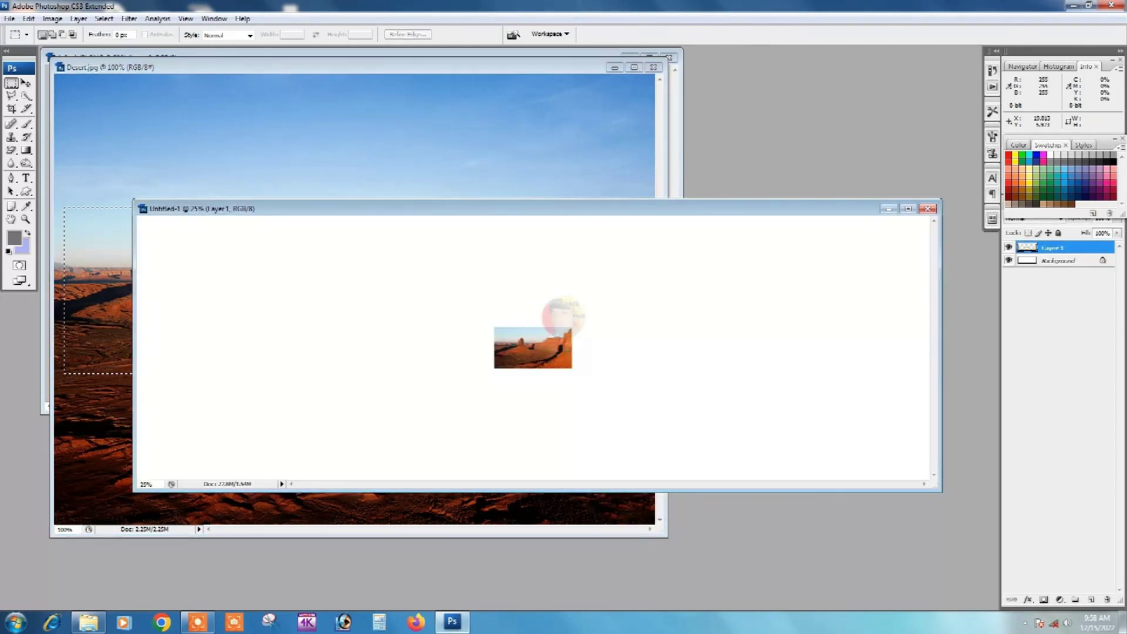
{"action": "left_click", "coordinate": [577, 338], "text": "alt"}
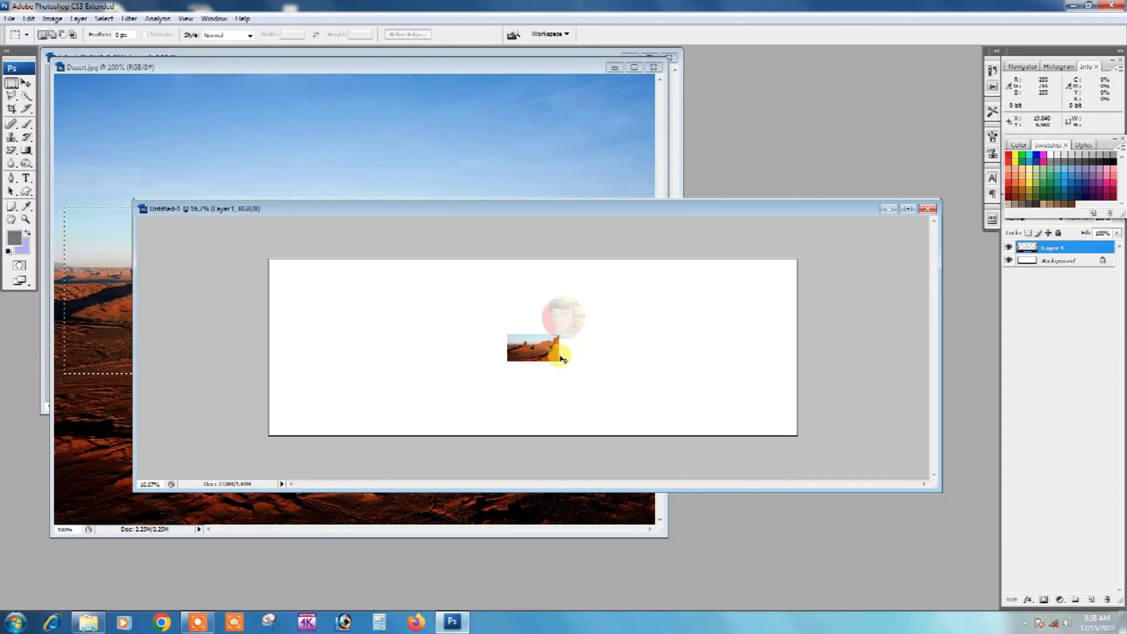
{"action": "key", "text": "ctrl+t"}
{"action": "mouse_move", "coordinate": [558, 357]}
{"action": "left_mouse_down"}
{"action": "mouse_move", "coordinate": [674, 429]}
{"action": "mouse_move", "coordinate": [796, 434]}
{"action": "left_mouse_up"}
{"action": "left_click_drag", "start_coordinate": [382, 266], "coordinate": [260, 251]}
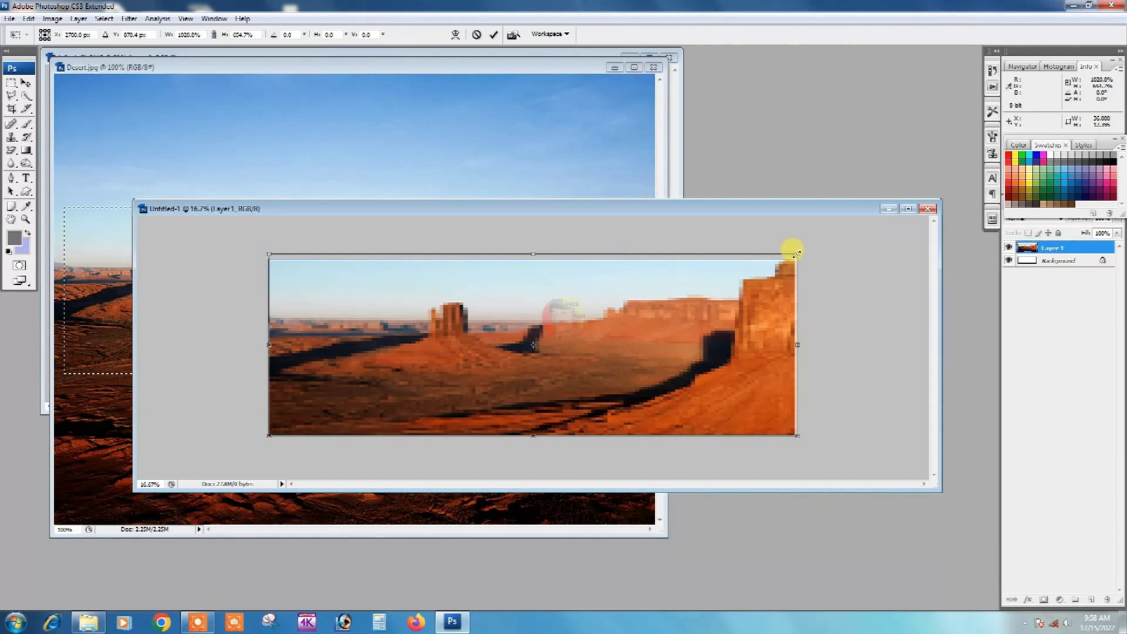
{"action": "left_click_drag", "start_coordinate": [796, 252], "coordinate": [793, 258]}
{"action": "double_click", "coordinate": [665, 324]}
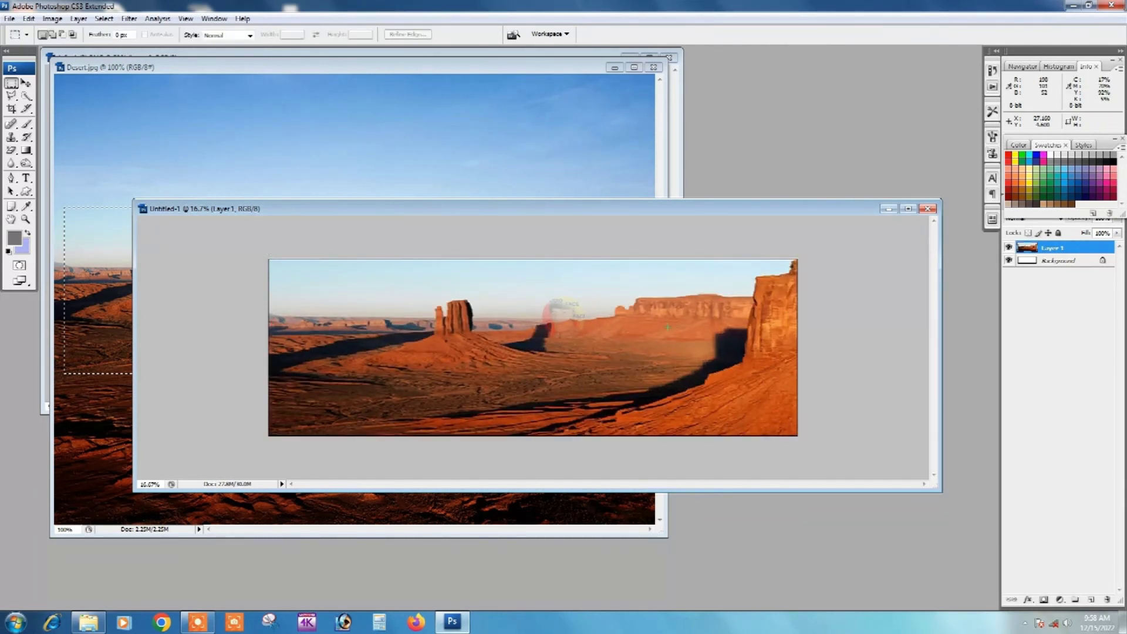
Step: Enlarge the banner window, check the zoom, and minimise Desert.jpg
{"action": "left_click_drag", "start_coordinate": [637, 199], "coordinate": [627, 121]}
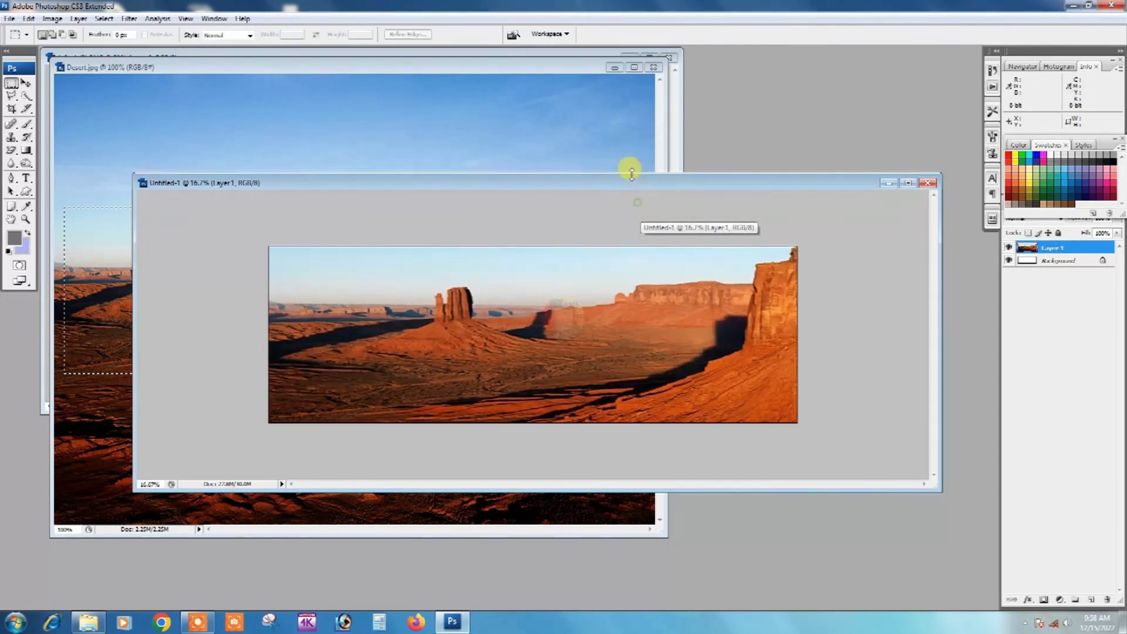
{"action": "left_click", "coordinate": [624, 323]}
{"action": "left_click", "coordinate": [627, 303], "text": "alt"}
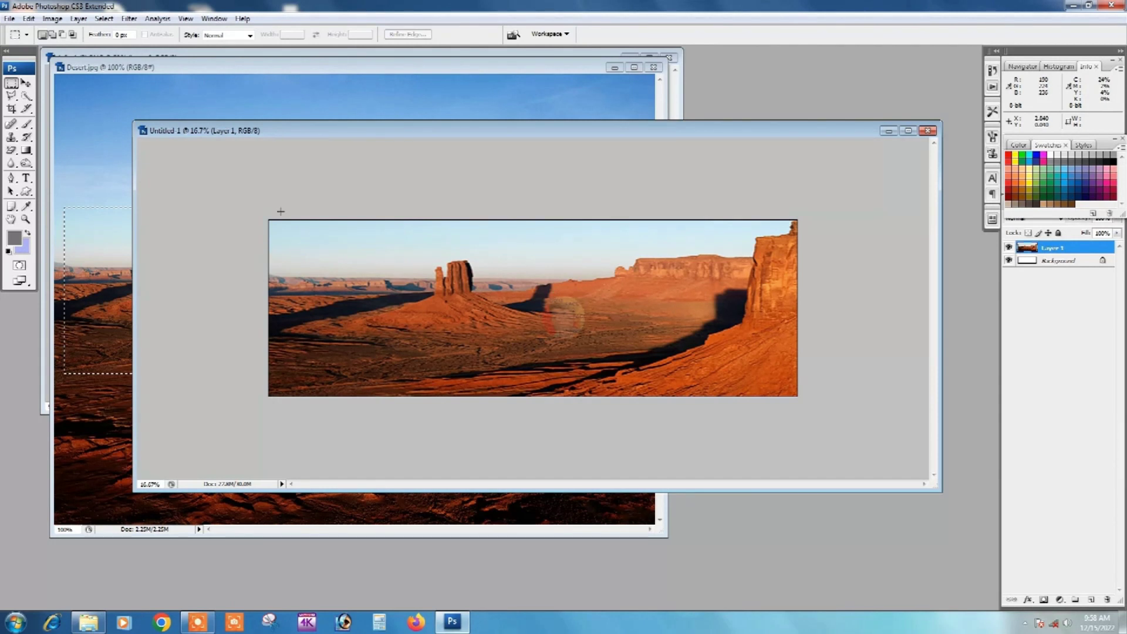
{"action": "left_click", "coordinate": [279, 68]}
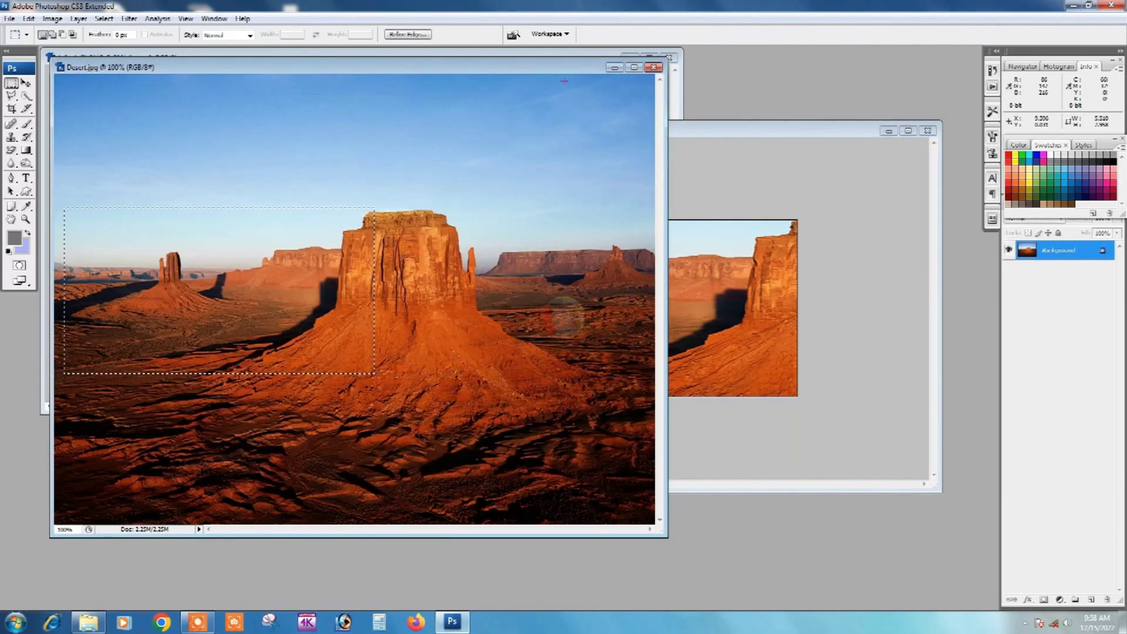
{"action": "left_click", "coordinate": [614, 67]}
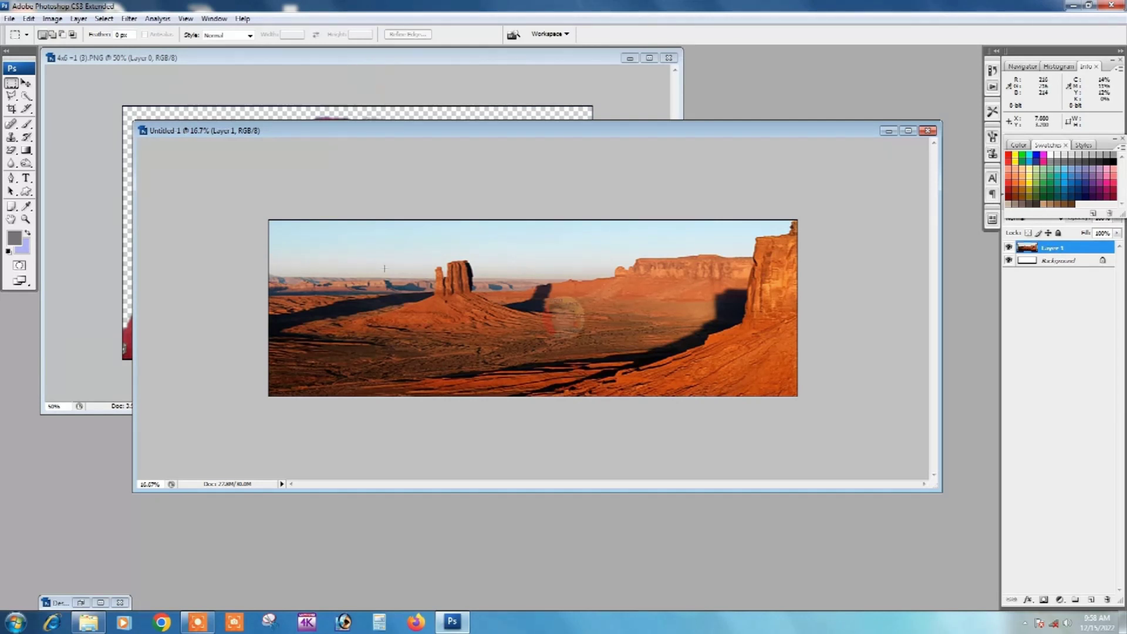
Step: Apply a Gaussian Blur of about 81.5 pixels radius to the desert layer
{"action": "left_click", "coordinate": [130, 19]}
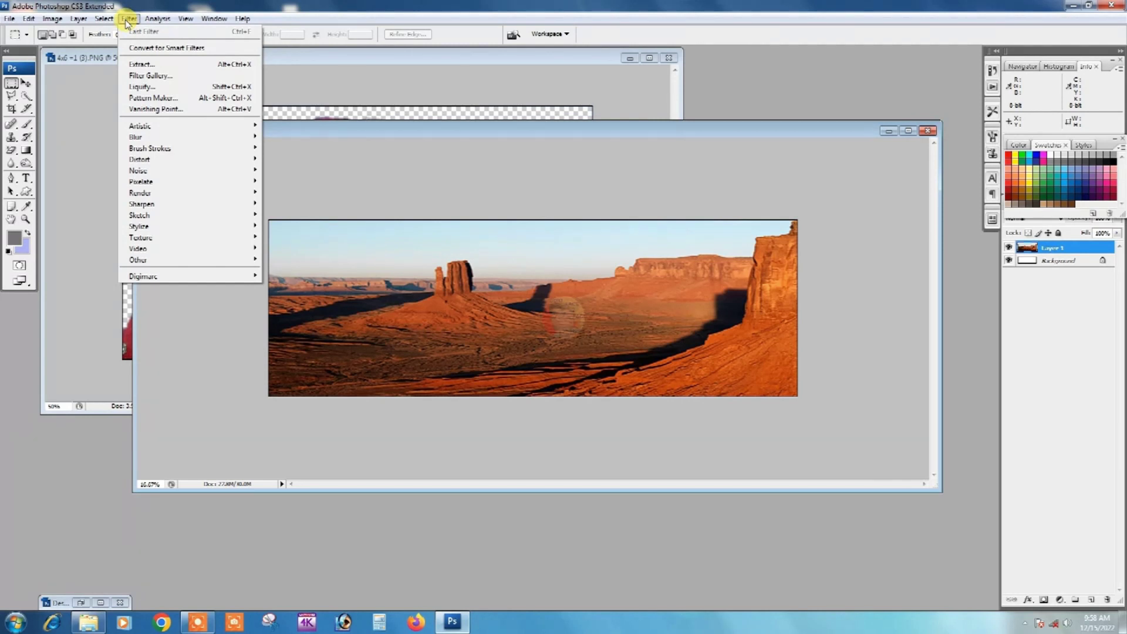
{"action": "mouse_move", "coordinate": [176, 136]}
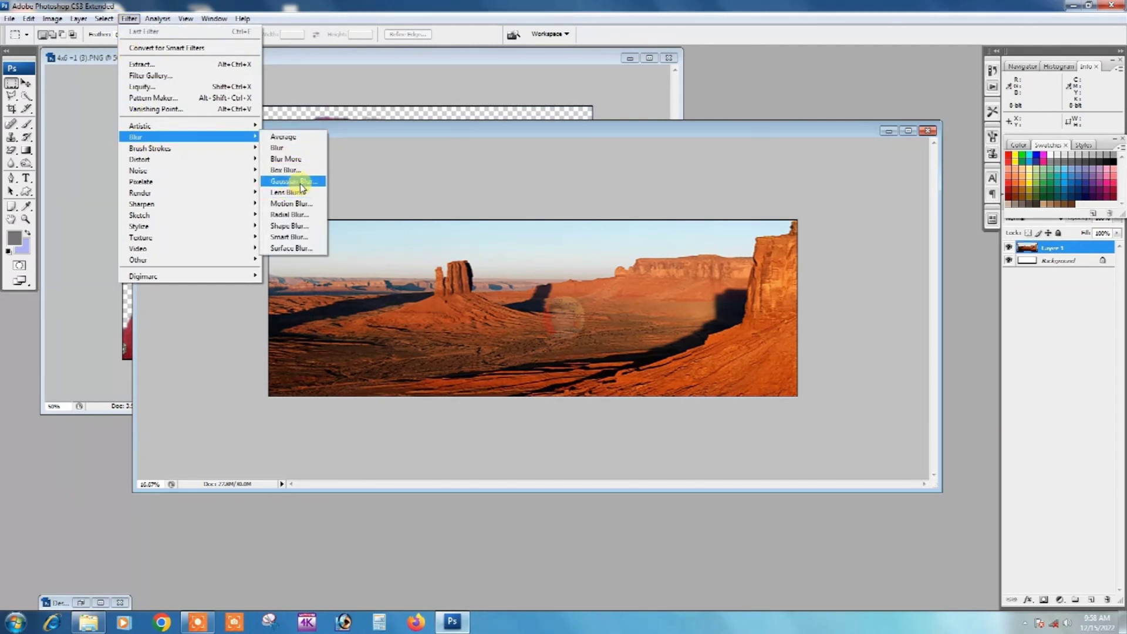
{"action": "left_click", "coordinate": [294, 181]}
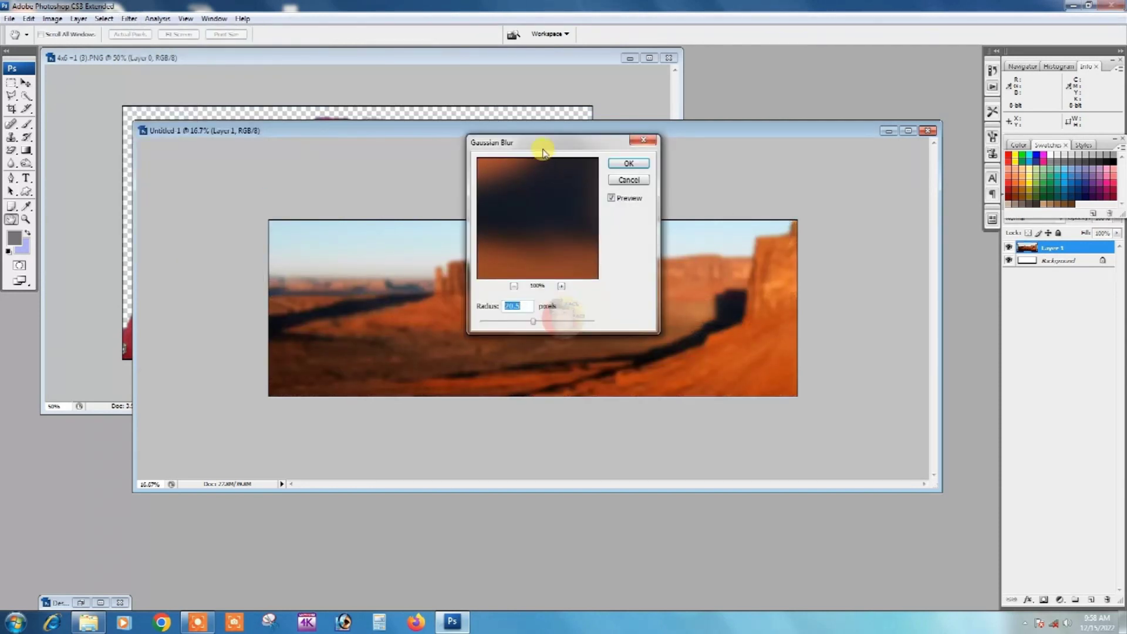
{"action": "left_click_drag", "start_coordinate": [540, 155], "coordinate": [622, 108]}
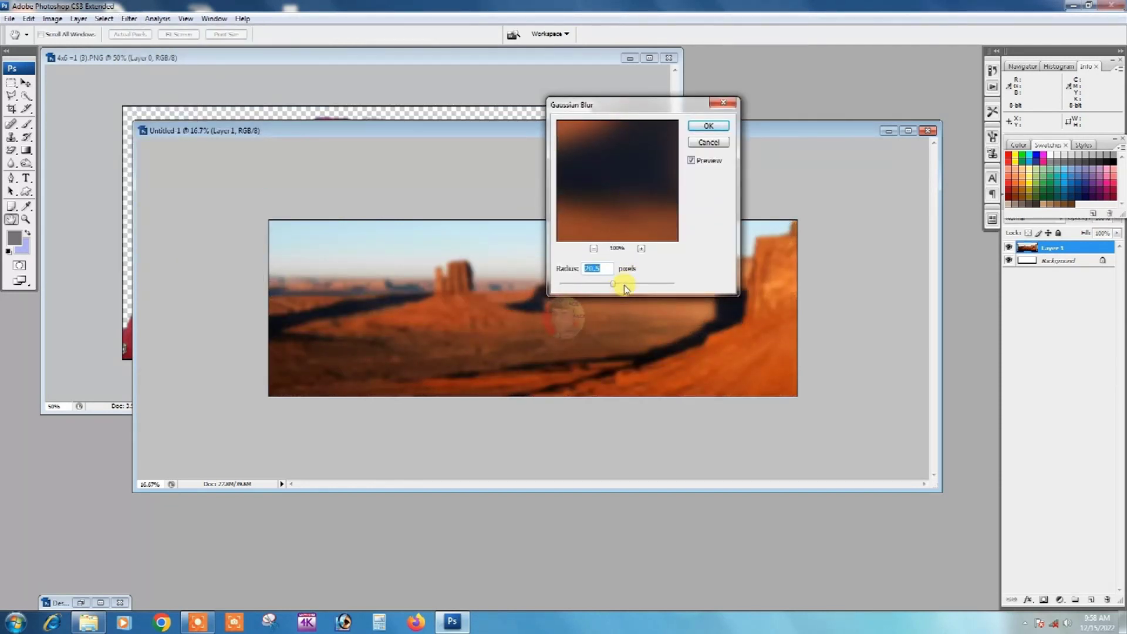
{"action": "left_click_drag", "start_coordinate": [626, 288], "coordinate": [645, 287]}
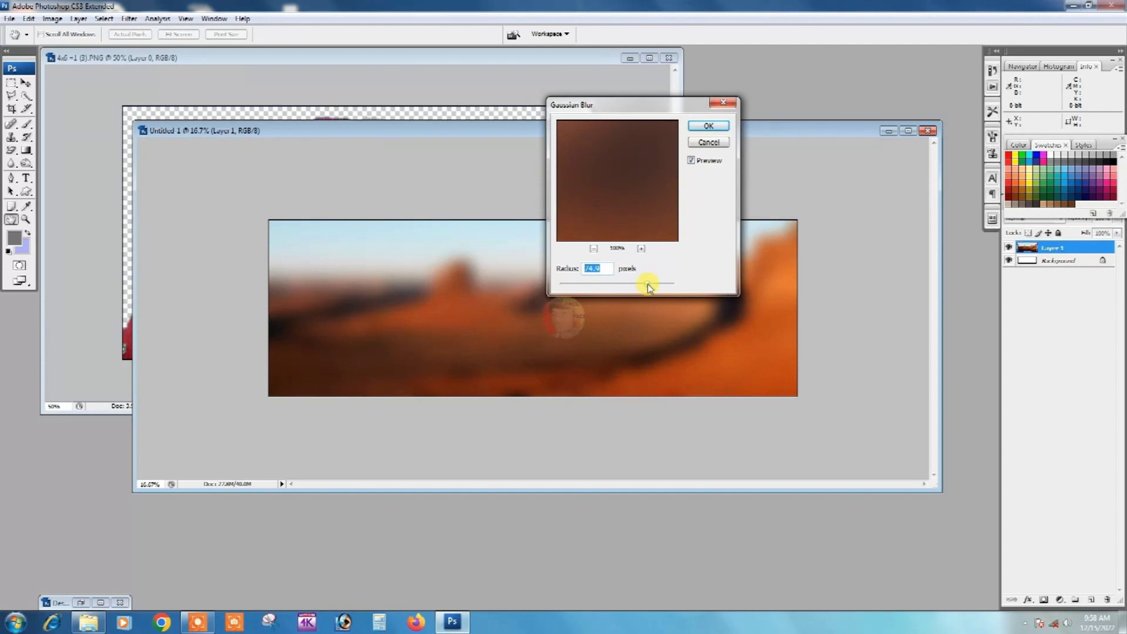
{"action": "left_click_drag", "start_coordinate": [649, 285], "coordinate": [652, 287]}
{"action": "left_click", "coordinate": [709, 126]}
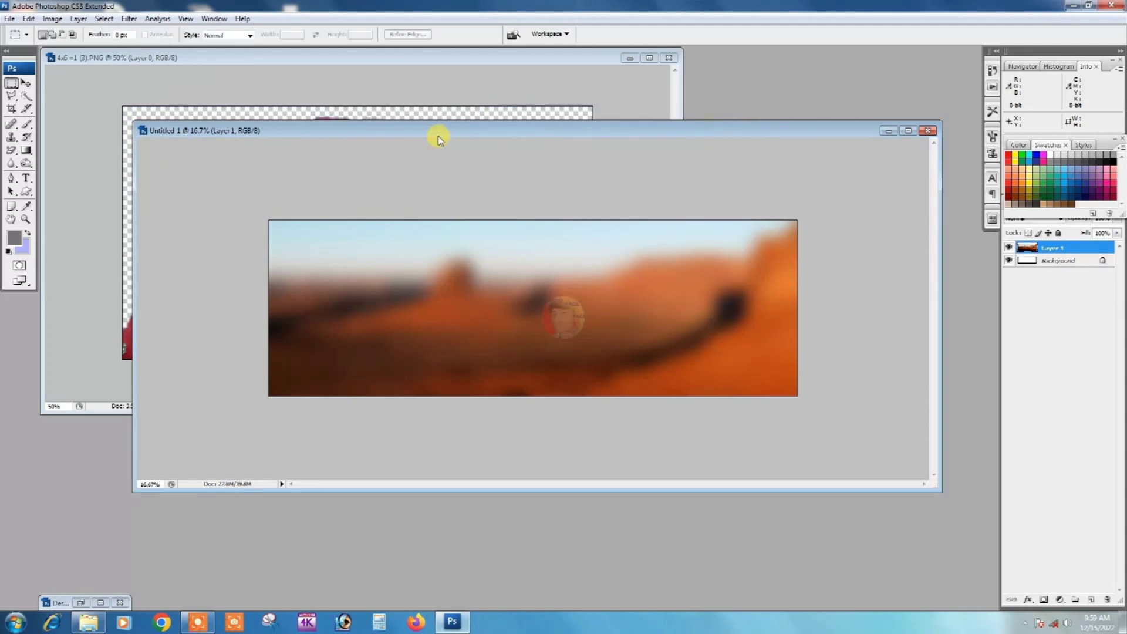
Step: Move the cut-out bride onto the banner's lower left as Layer 2 and zoom to 33.3%
{"action": "left_click", "coordinate": [353, 65]}
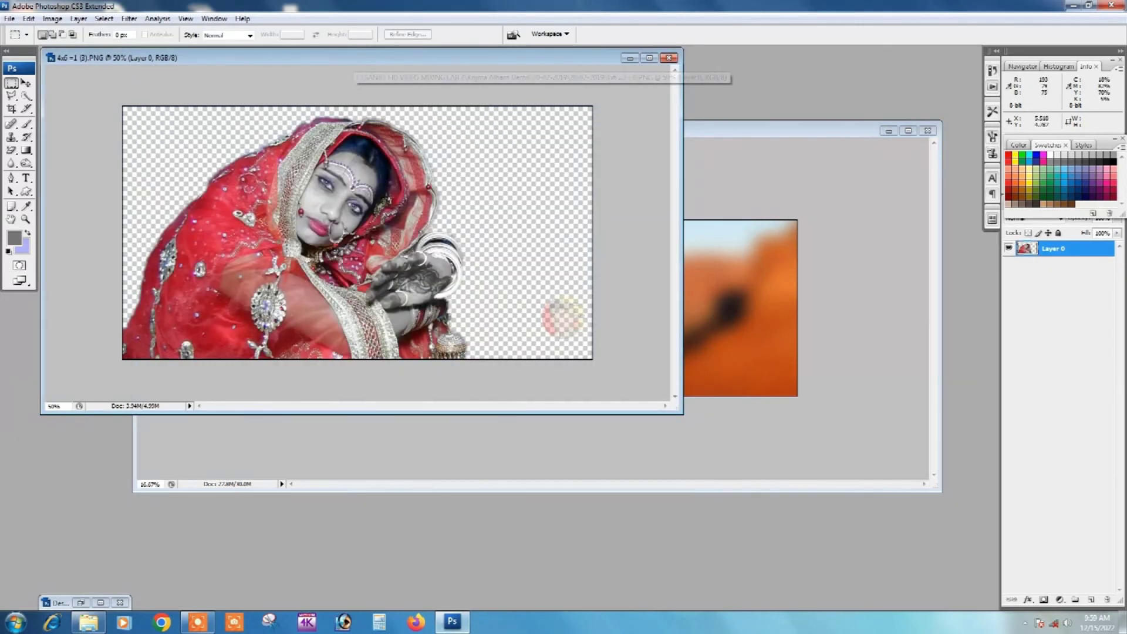
{"action": "key", "text": "v"}
{"action": "mouse_move", "coordinate": [314, 214]}
{"action": "left_mouse_down"}
{"action": "mouse_move", "coordinate": [546, 183]}
{"action": "mouse_move", "coordinate": [649, 277]}
{"action": "mouse_move", "coordinate": [712, 300]}
{"action": "mouse_move", "coordinate": [348, 344]}
{"action": "left_mouse_up"}
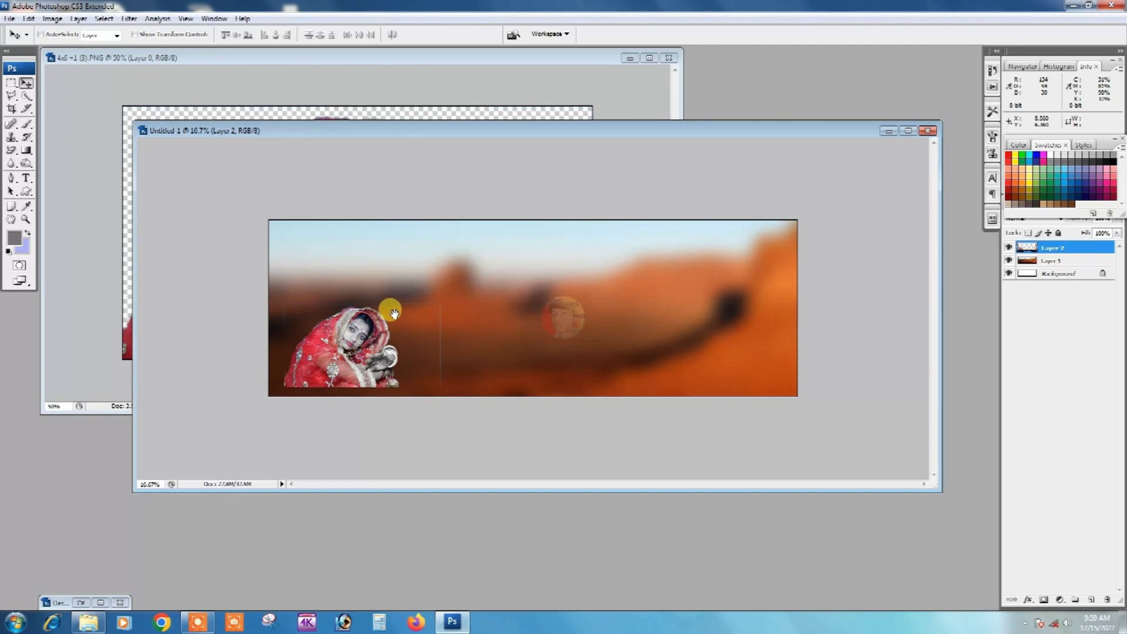
{"action": "scroll", "coordinate": [394, 314], "scroll_direction": "up", "scroll_amount": 1}
{"action": "scroll", "coordinate": [391, 310], "scroll_direction": "up", "scroll_amount": 1}
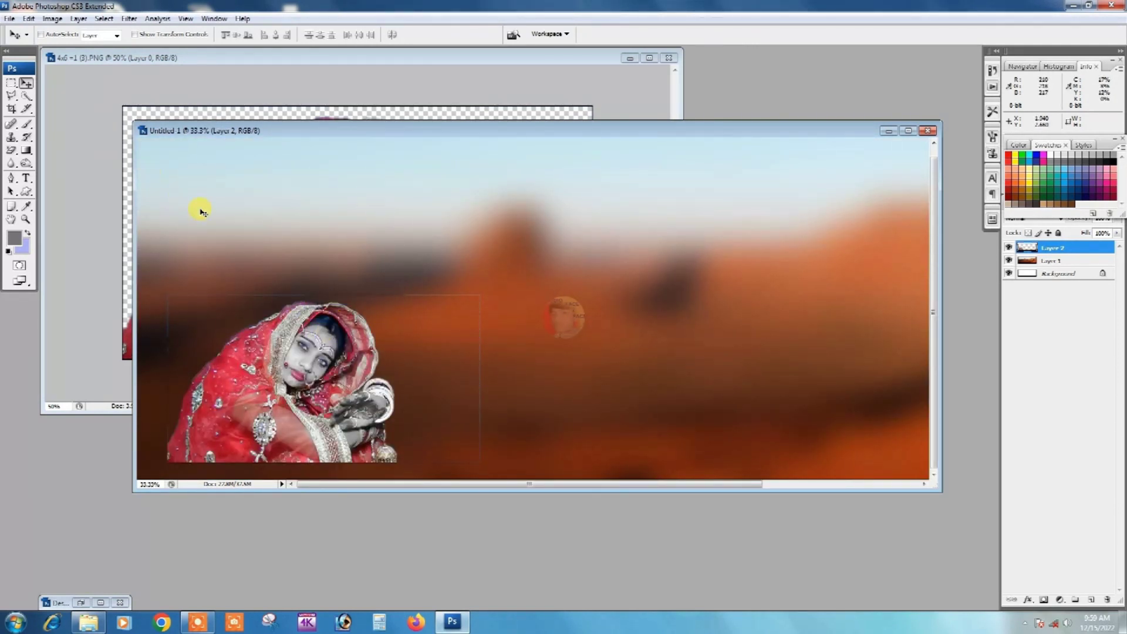
Step: Pen-trace curved points up the bride's left side and over the top of the veil
{"action": "key", "text": "p"}
{"action": "left_click", "coordinate": [149, 296]}
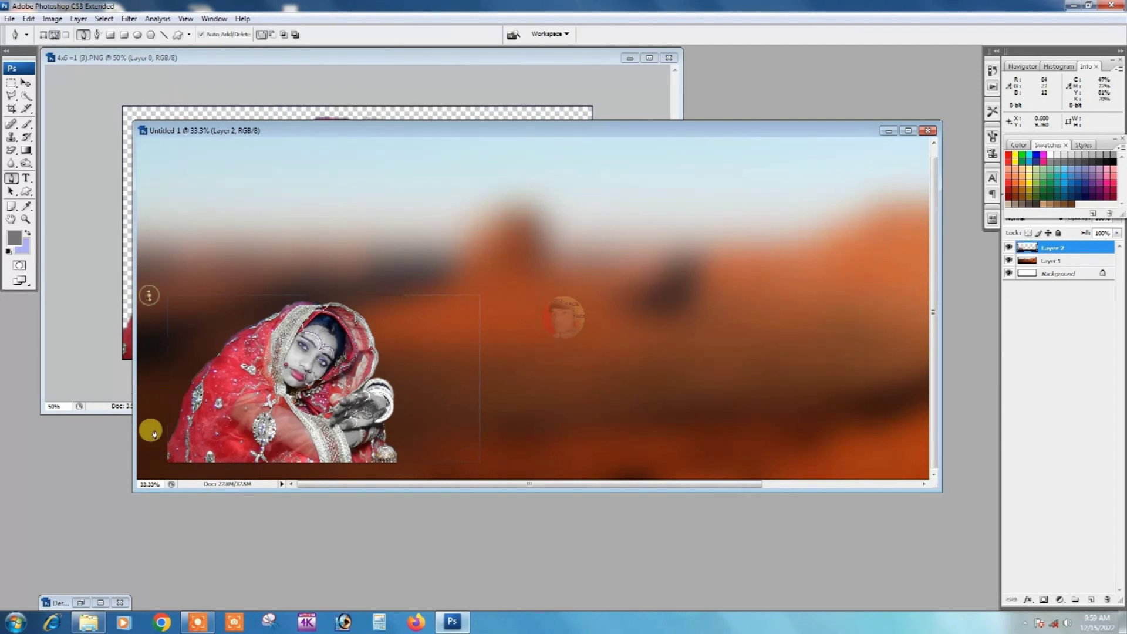
{"action": "left_click_drag", "start_coordinate": [154, 448], "coordinate": [167, 440]}
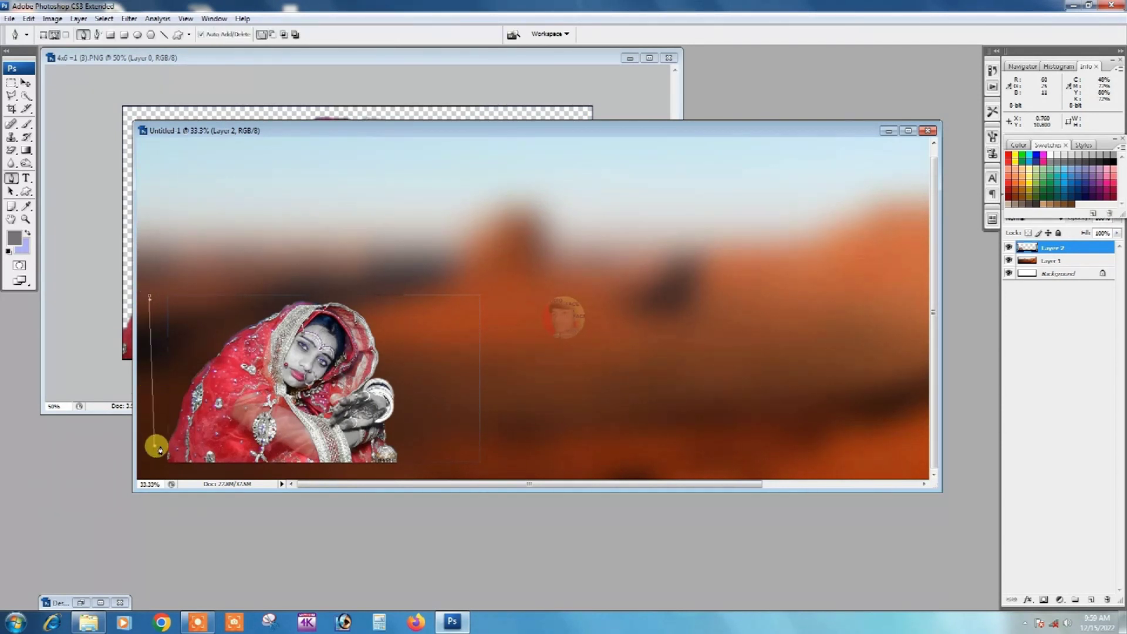
{"action": "left_click_drag", "start_coordinate": [189, 360], "coordinate": [201, 338]}
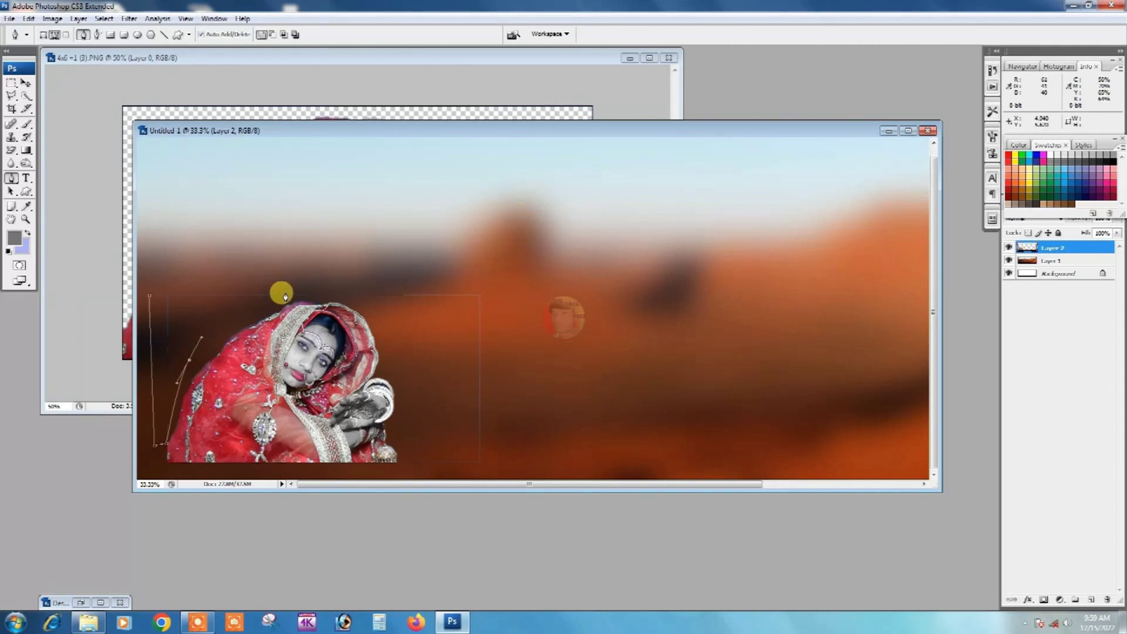
{"action": "left_click_drag", "start_coordinate": [325, 301], "coordinate": [361, 301]}
{"action": "left_click_drag", "start_coordinate": [394, 350], "coordinate": [405, 364]}
Step: Close the outline around the figure, load it as a selection, then deselect
{"action": "left_click", "coordinate": [402, 459]}
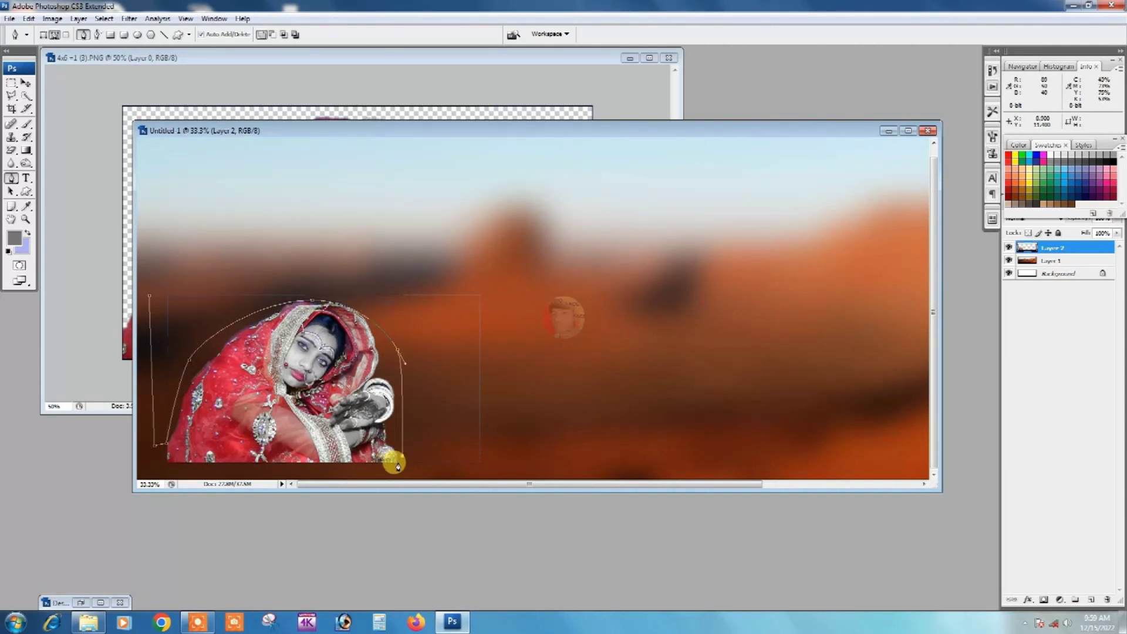
{"action": "left_click", "coordinate": [493, 469]}
{"action": "left_click", "coordinate": [530, 376]}
{"action": "left_click", "coordinate": [513, 270]}
{"action": "left_click", "coordinate": [455, 242]}
{"action": "left_click", "coordinate": [279, 242]}
{"action": "left_click", "coordinate": [169, 265]}
{"action": "key", "text": "ctrl+Return"}
{"action": "key", "text": "c"}
{"action": "key", "text": "ctrl+d"}
Step: Select the bride's Layer 2, then briefly hide and reshow the desert Layer 1
{"action": "key", "text": "v"}
{"action": "right_click", "coordinate": [296, 377]}
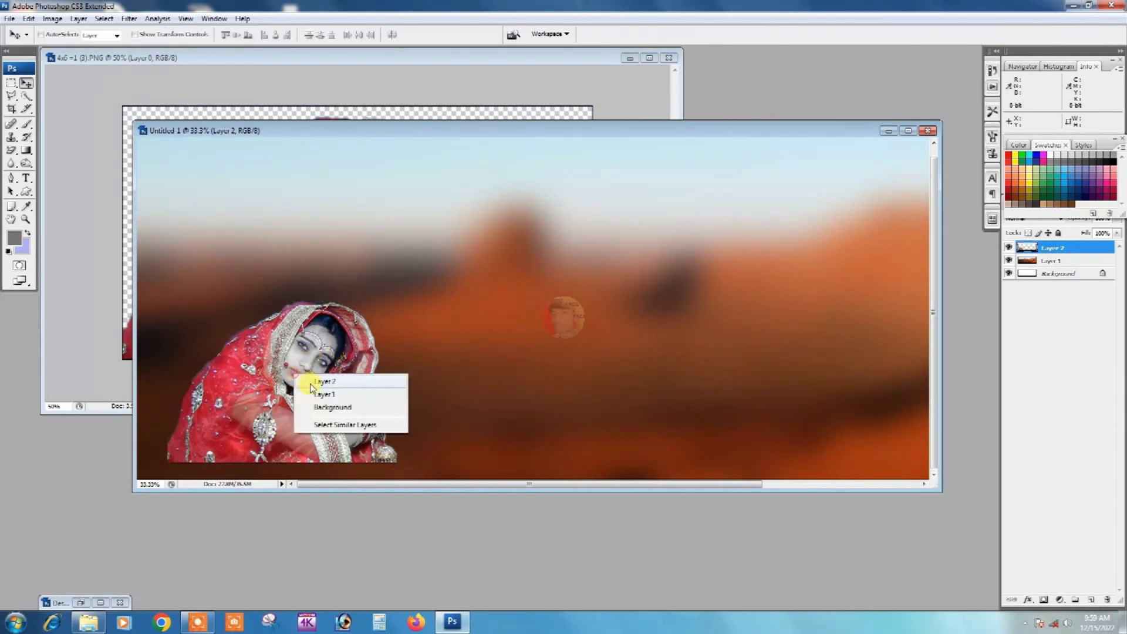
{"action": "left_click", "coordinate": [321, 383]}
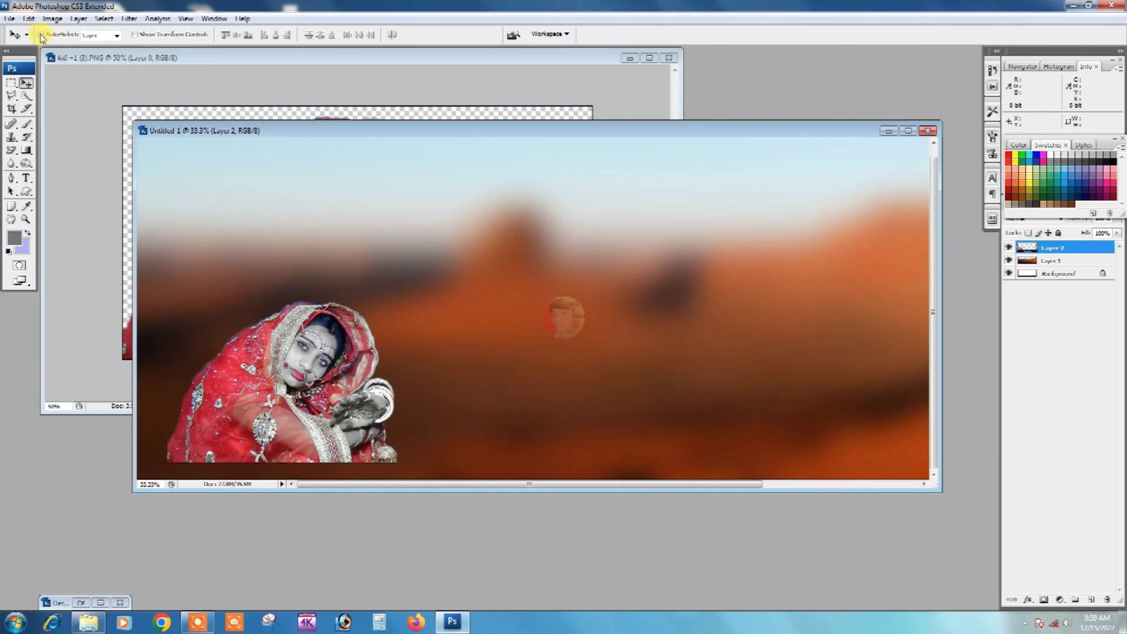
{"action": "right_click", "coordinate": [311, 342]}
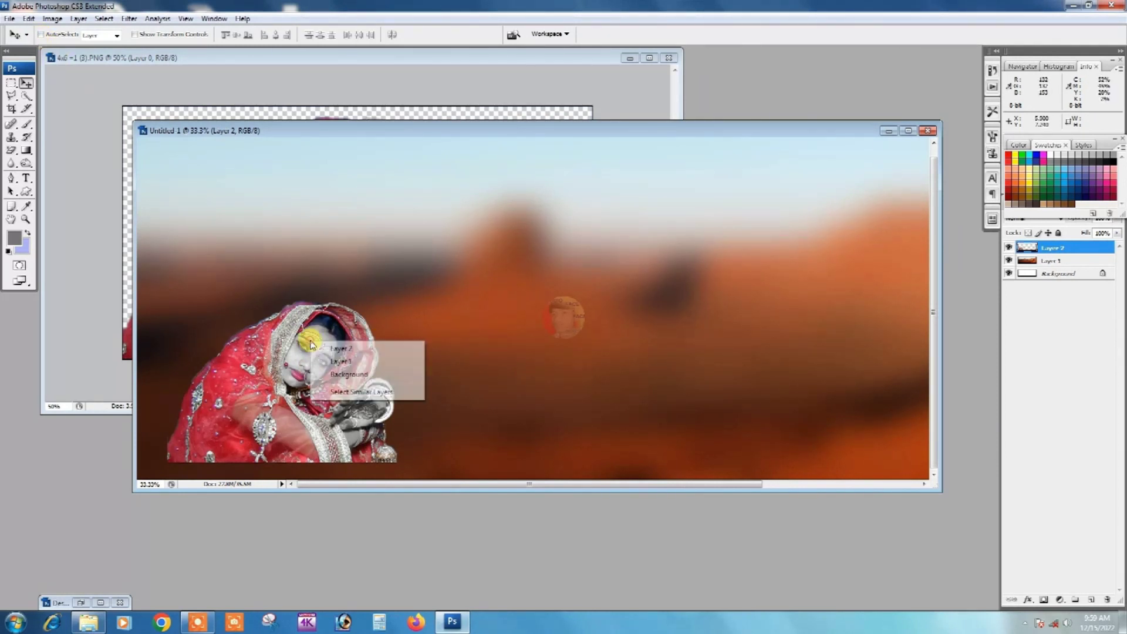
{"action": "left_click", "coordinate": [1015, 260]}
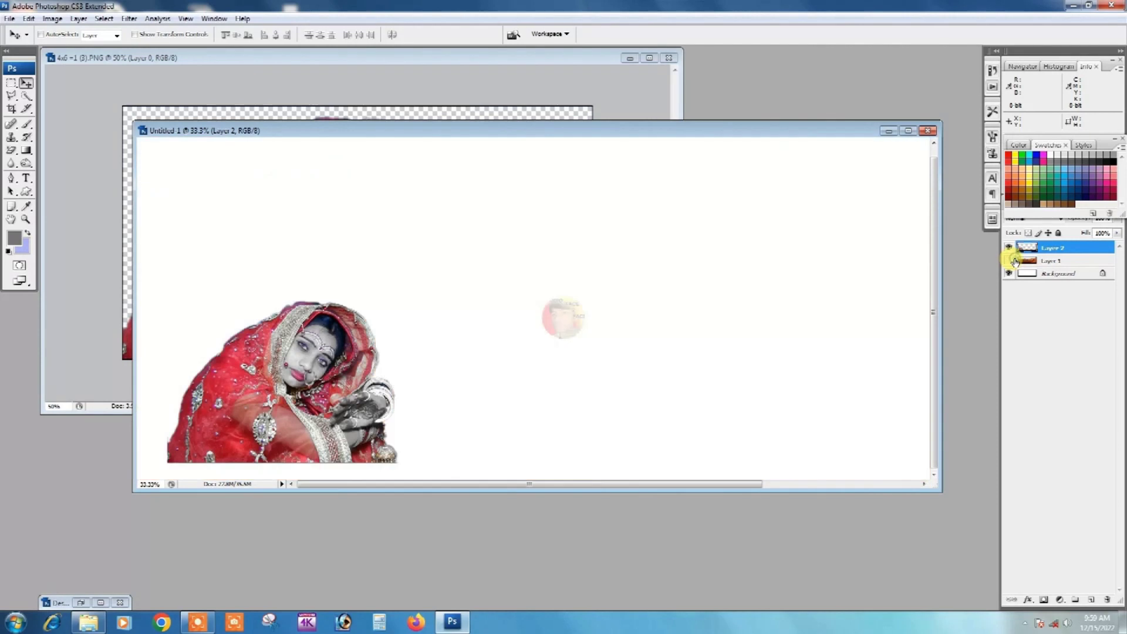
{"action": "left_click", "coordinate": [1014, 261]}
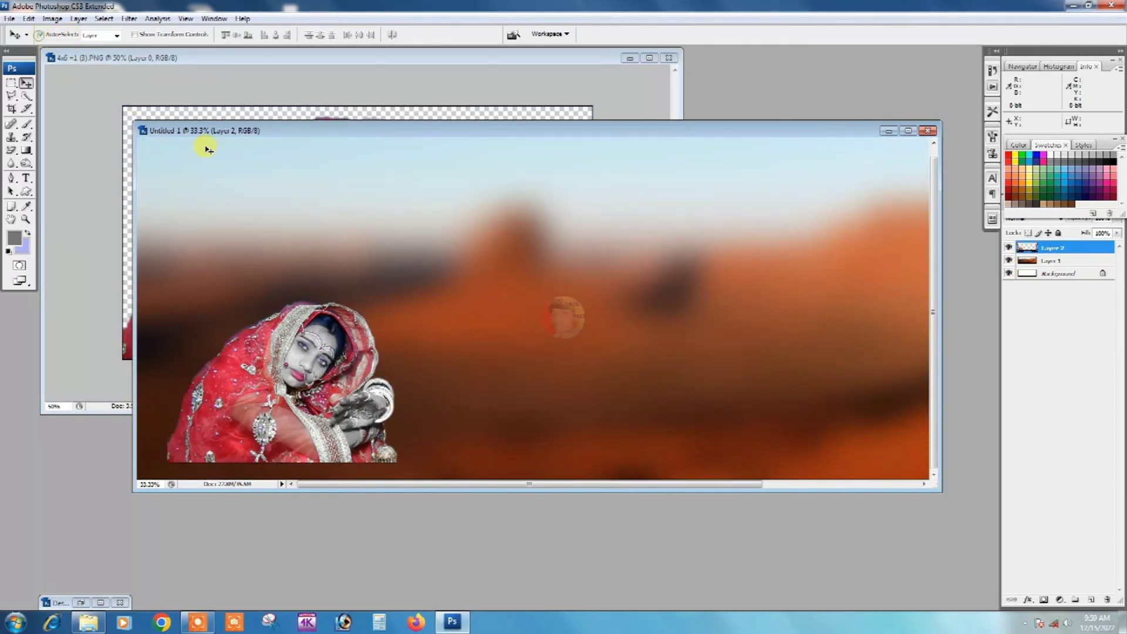
Step: Nudge the bride slightly up and to the right over the desert
{"action": "mouse_move", "coordinate": [359, 231]}
{"action": "left_mouse_down"}
{"action": "mouse_move", "coordinate": [379, 265]}
{"action": "mouse_move", "coordinate": [360, 259]}
{"action": "left_mouse_up"}
{"action": "left_click", "coordinate": [317, 351]}
{"action": "left_click_drag", "start_coordinate": [317, 351], "coordinate": [326, 345]}
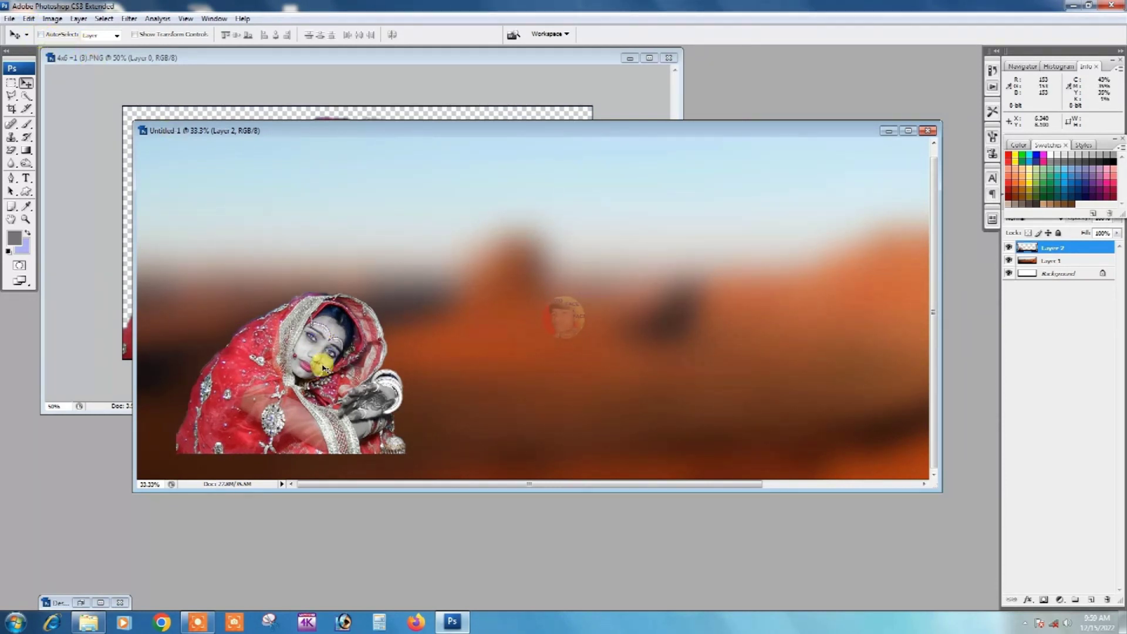
Step: Free-transform the bride to about 200% and position her along the banner's left side
{"action": "right_click", "coordinate": [292, 362]}
{"action": "left_click", "coordinate": [315, 364]}
{"action": "key", "text": "ctrl+t"}
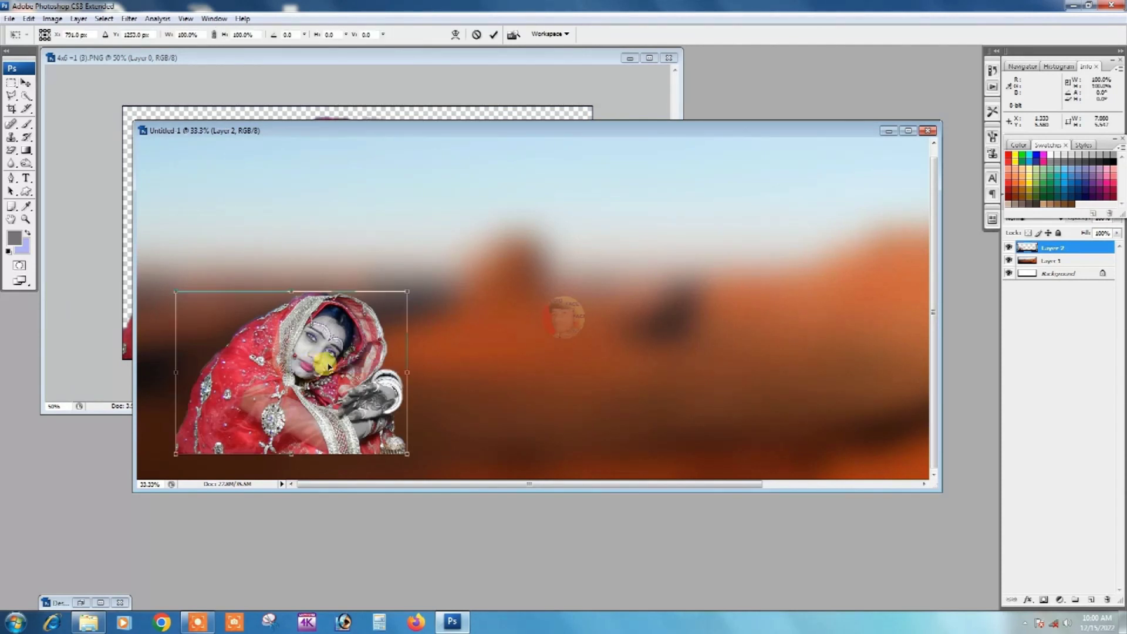
{"action": "left_click_drag", "start_coordinate": [406, 290], "coordinate": [465, 247]}
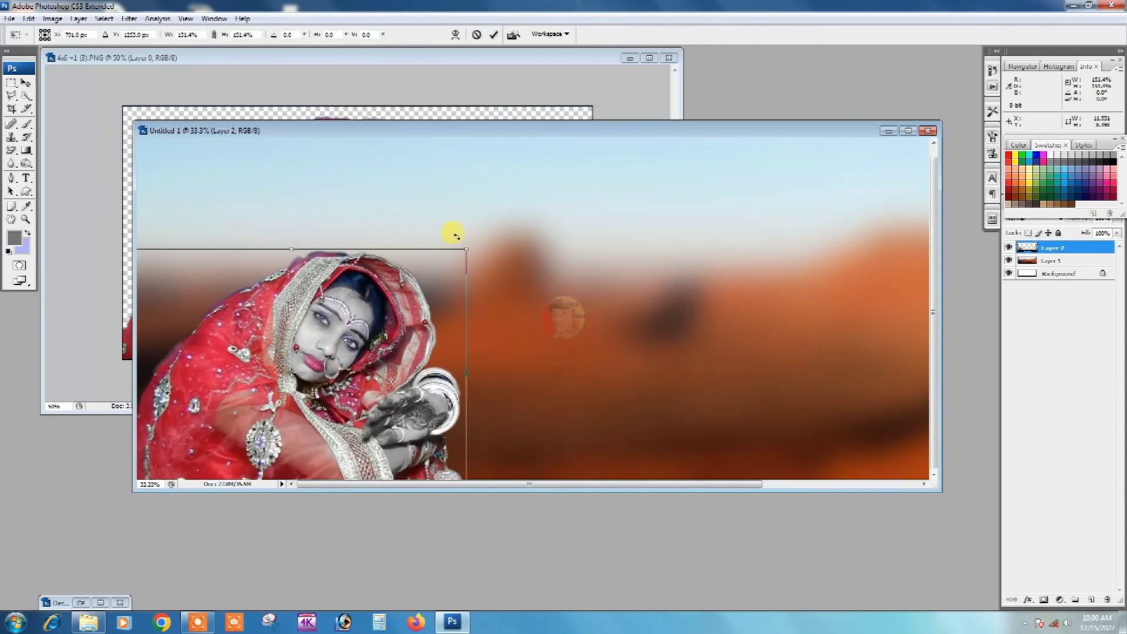
{"action": "key", "text": "ctrl+minus"}
{"action": "left_click_drag", "start_coordinate": [307, 350], "coordinate": [325, 342]}
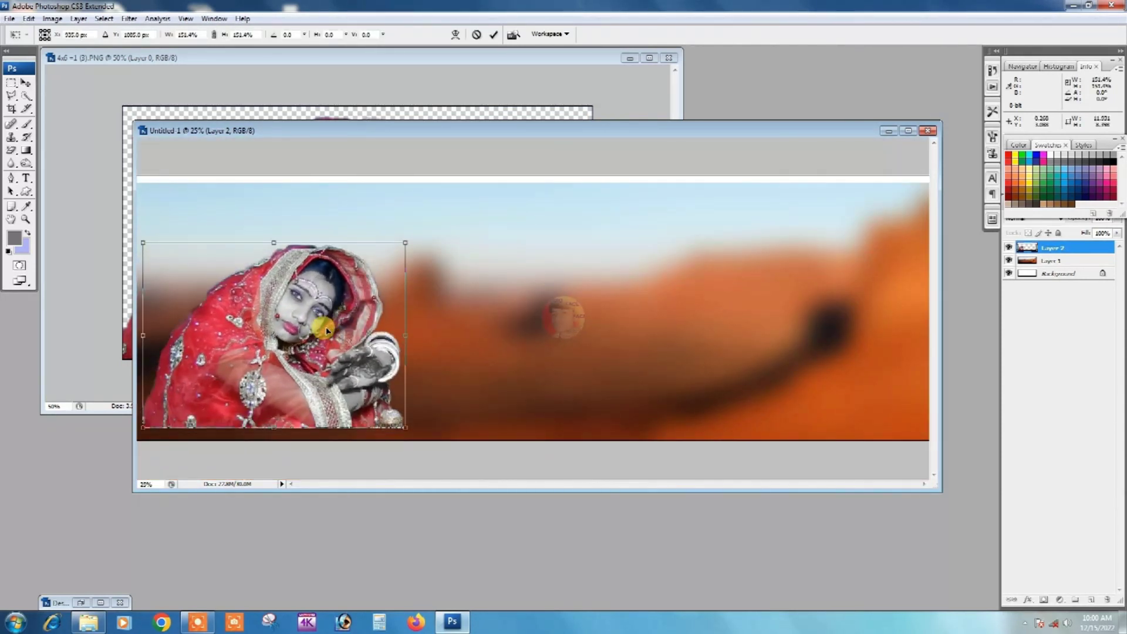
{"action": "mouse_move", "coordinate": [399, 256]}
{"action": "left_mouse_down"}
{"action": "mouse_move", "coordinate": [433, 212]}
{"action": "mouse_move", "coordinate": [485, 189]}
{"action": "left_mouse_up"}
{"action": "left_click_drag", "start_coordinate": [360, 307], "coordinate": [361, 325]}
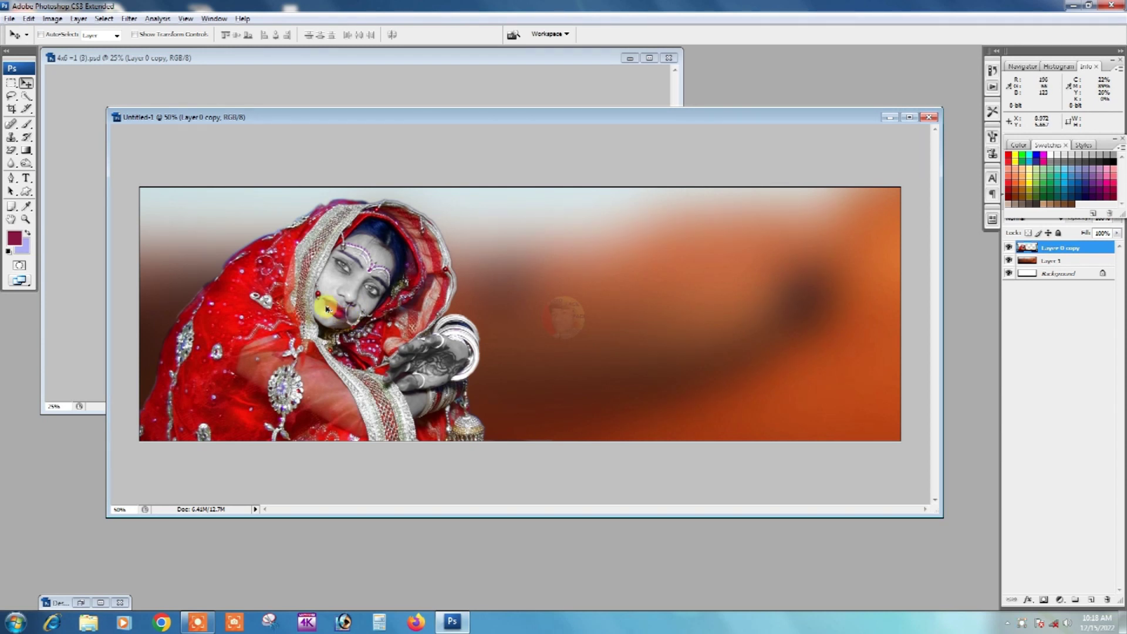
Step: Duplicate the bride onto the right, creating and selecting Layer 0 copy 2
{"action": "left_click_drag", "start_coordinate": [320, 306], "coordinate": [652, 323]}
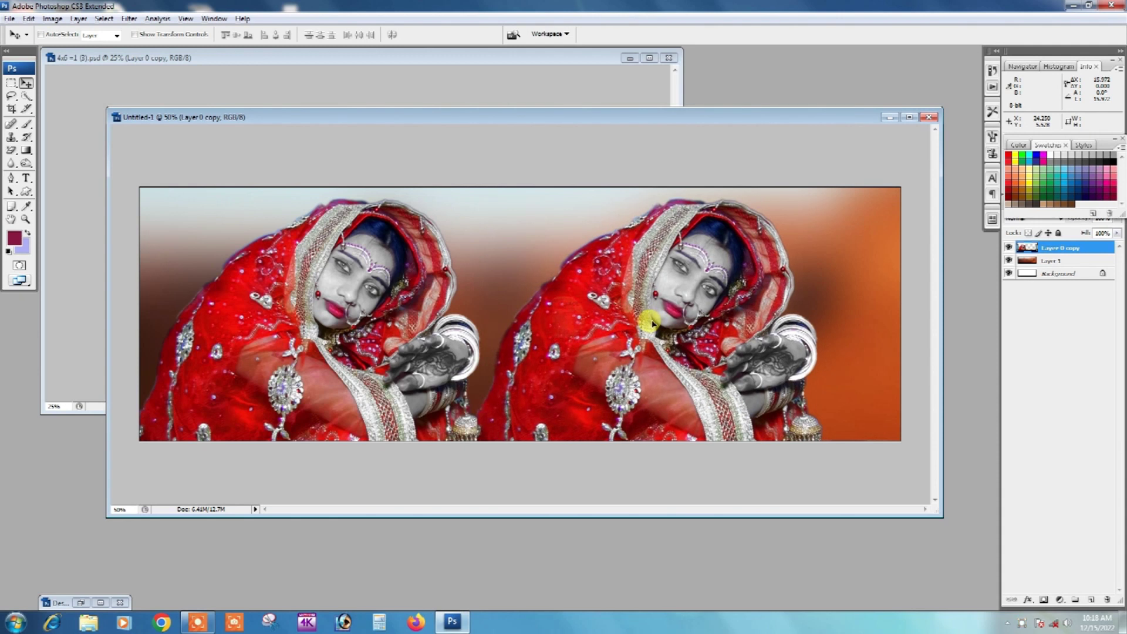
{"action": "key", "text": "ctrl+j"}
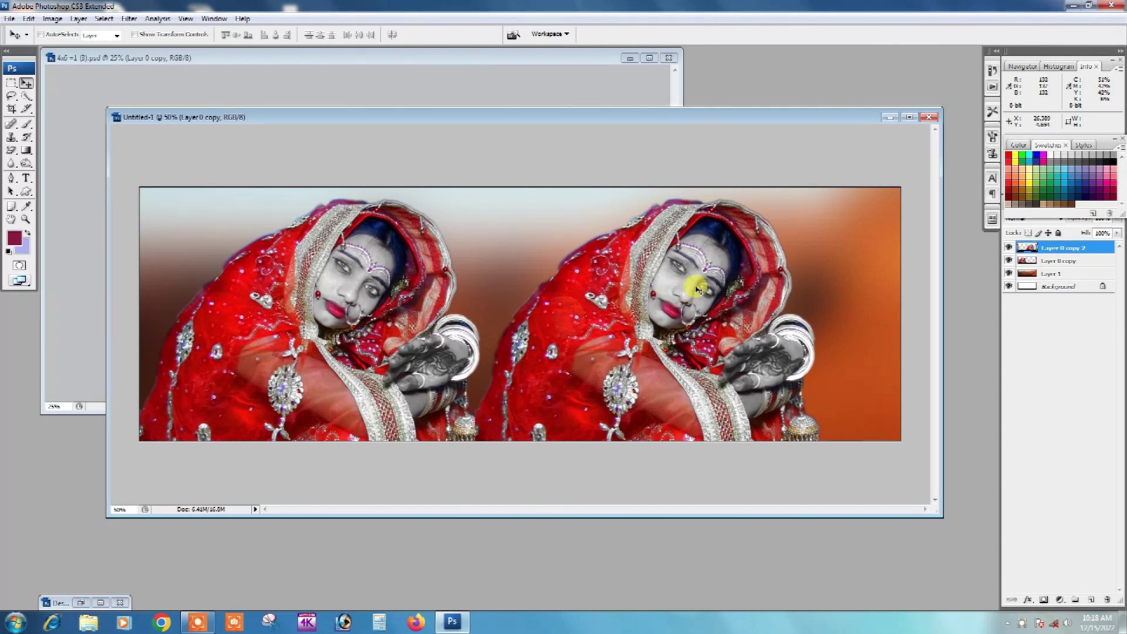
{"action": "left_click_drag", "start_coordinate": [643, 303], "coordinate": [668, 290]}
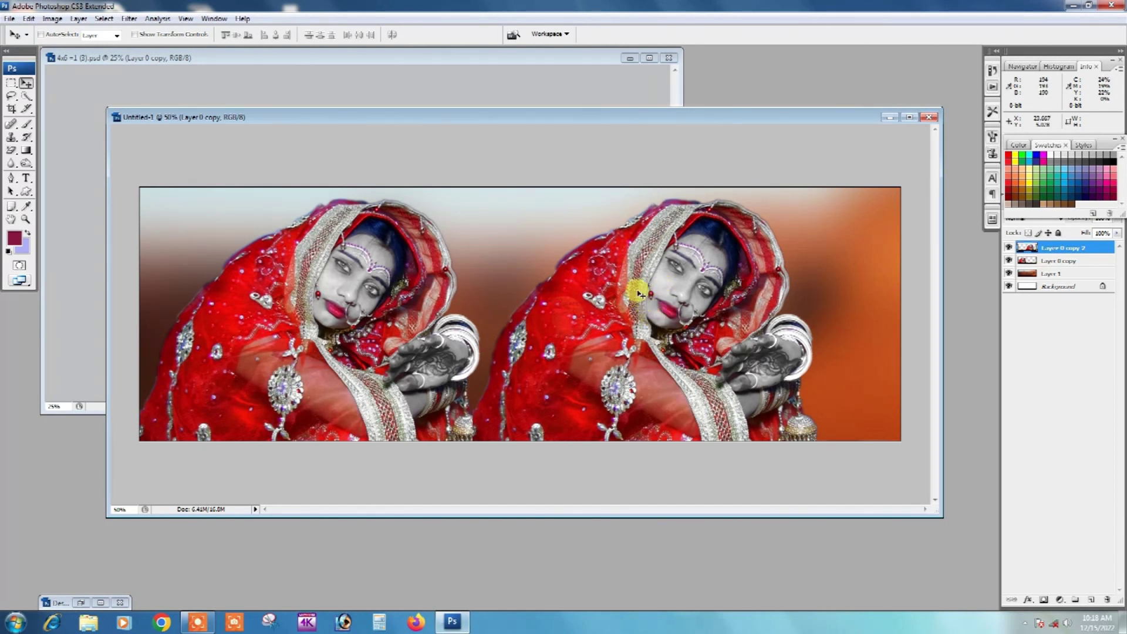
{"action": "right_click", "coordinate": [635, 287]}
{"action": "left_click", "coordinate": [660, 297]}
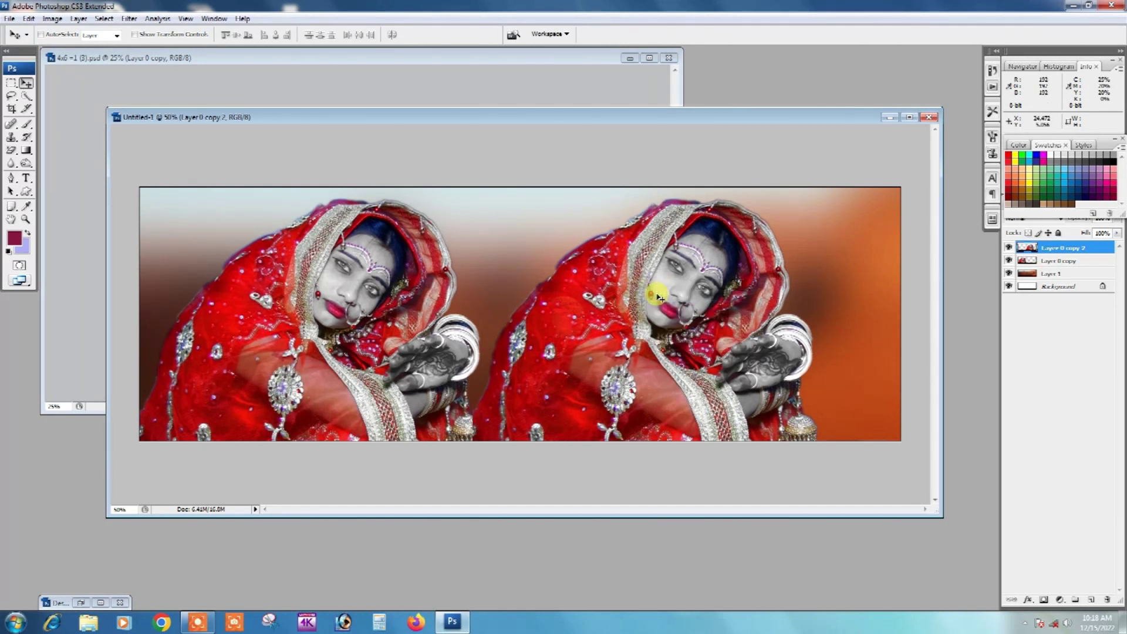
Step: Flip the right-hand bride horizontally and slide her slightly toward the centre
{"action": "key", "text": "ctrl+t"}
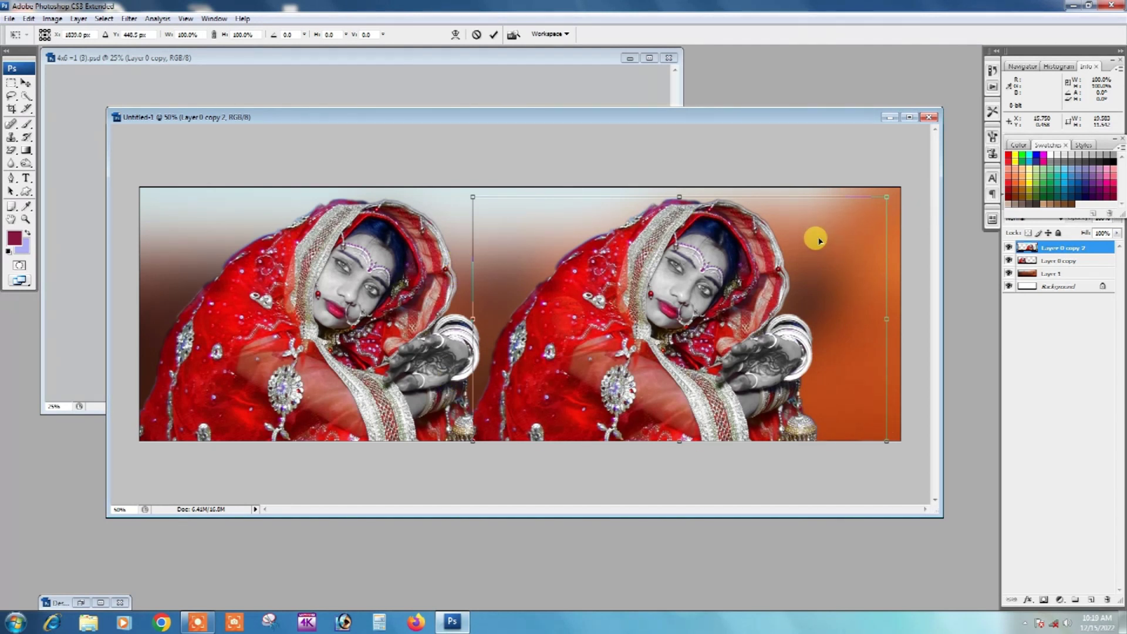
{"action": "right_click", "coordinate": [703, 253]}
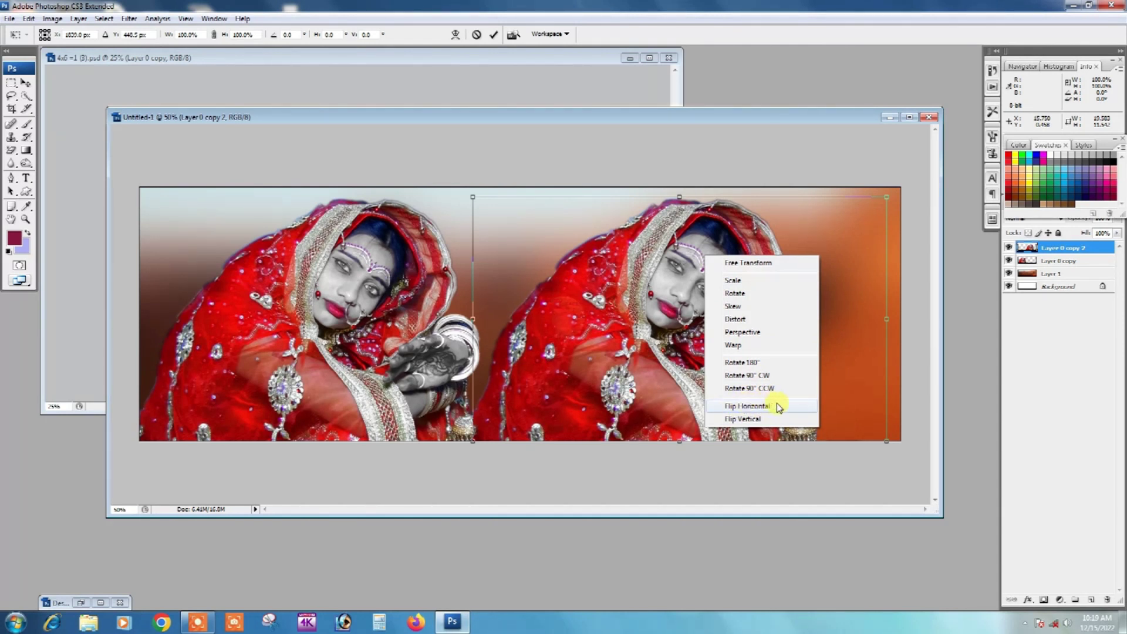
{"action": "left_click", "coordinate": [762, 405]}
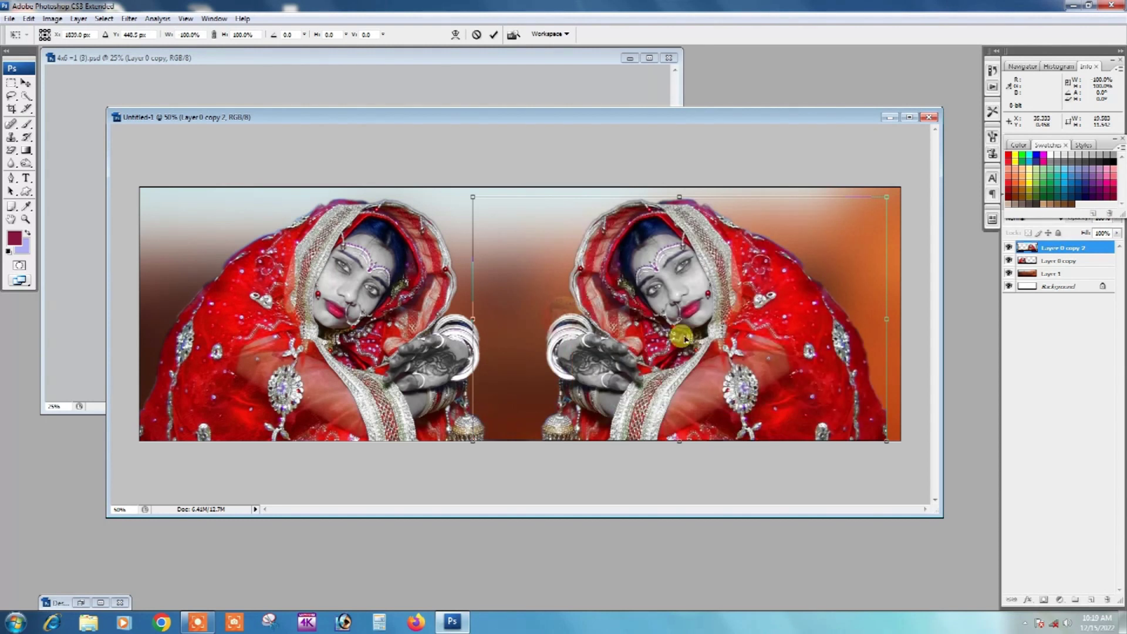
{"action": "key", "text": "Return"}
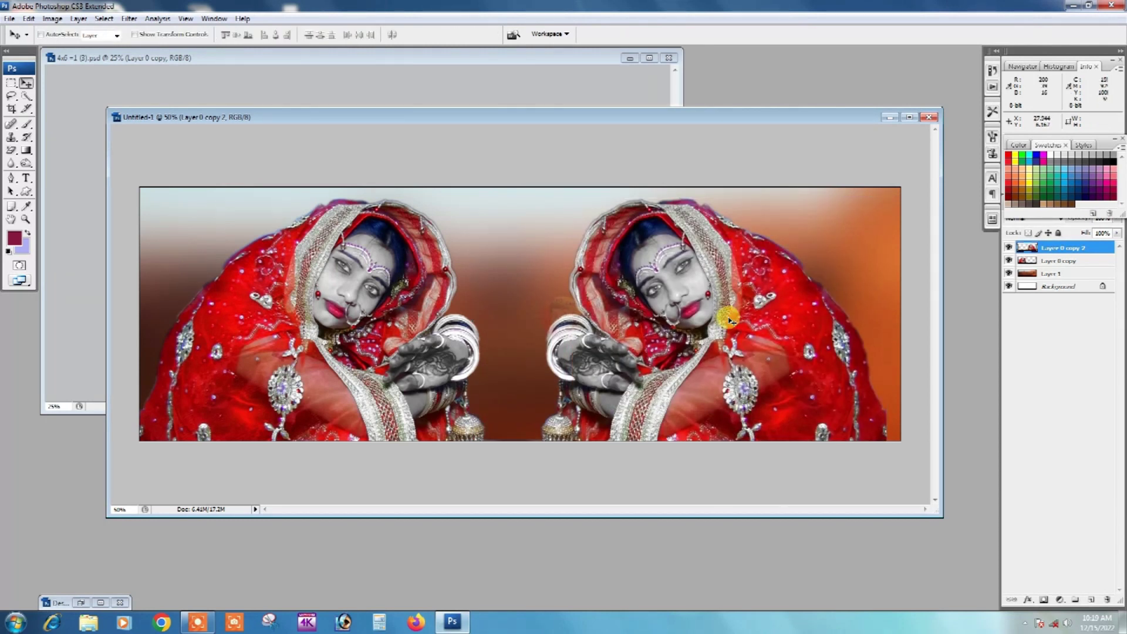
{"action": "mouse_move", "coordinate": [729, 320]}
{"action": "left_mouse_down"}
{"action": "mouse_move", "coordinate": [656, 320]}
{"action": "mouse_move", "coordinate": [759, 321]}
{"action": "mouse_move", "coordinate": [741, 322]}
{"action": "left_mouse_up"}
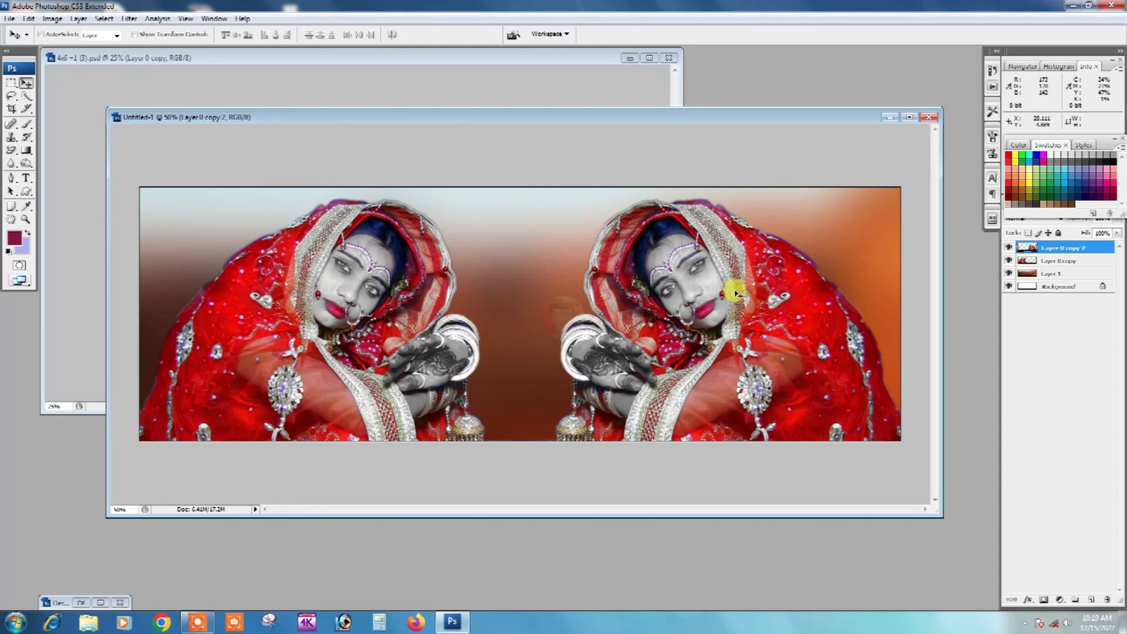
Step: Lower Layer 0 copy 2's Fill to about 51%
{"action": "right_click", "coordinate": [733, 270]}
{"action": "left_click", "coordinate": [758, 276]}
{"action": "left_click", "coordinate": [1117, 234]}
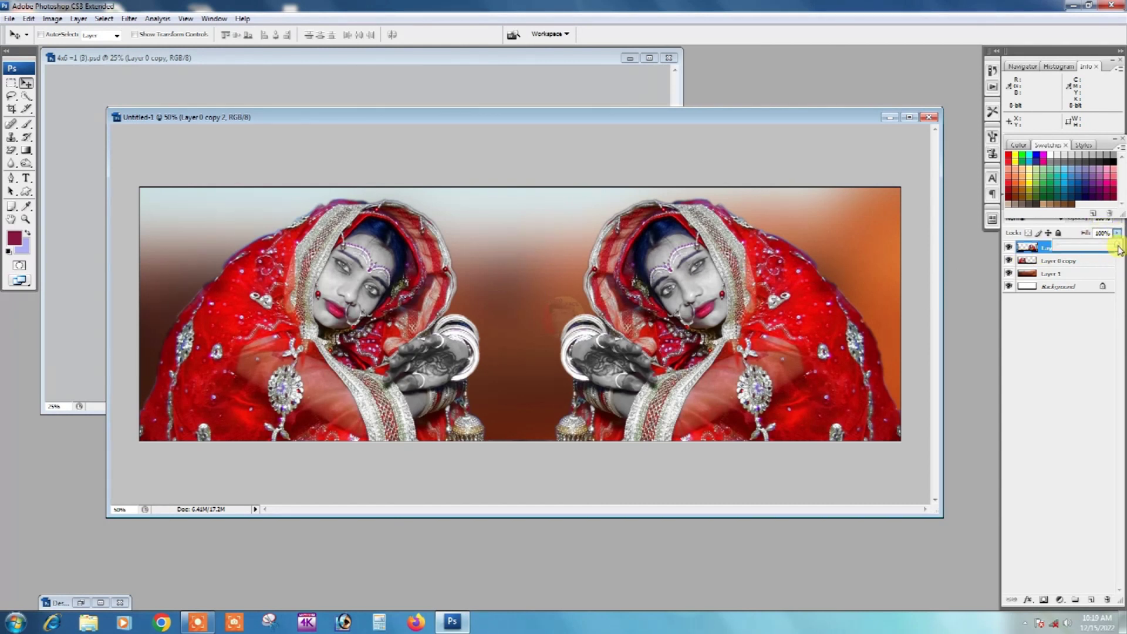
{"action": "left_click_drag", "start_coordinate": [1099, 250], "coordinate": [1088, 250]}
{"action": "left_click_drag", "start_coordinate": [1097, 249], "coordinate": [1092, 250]}
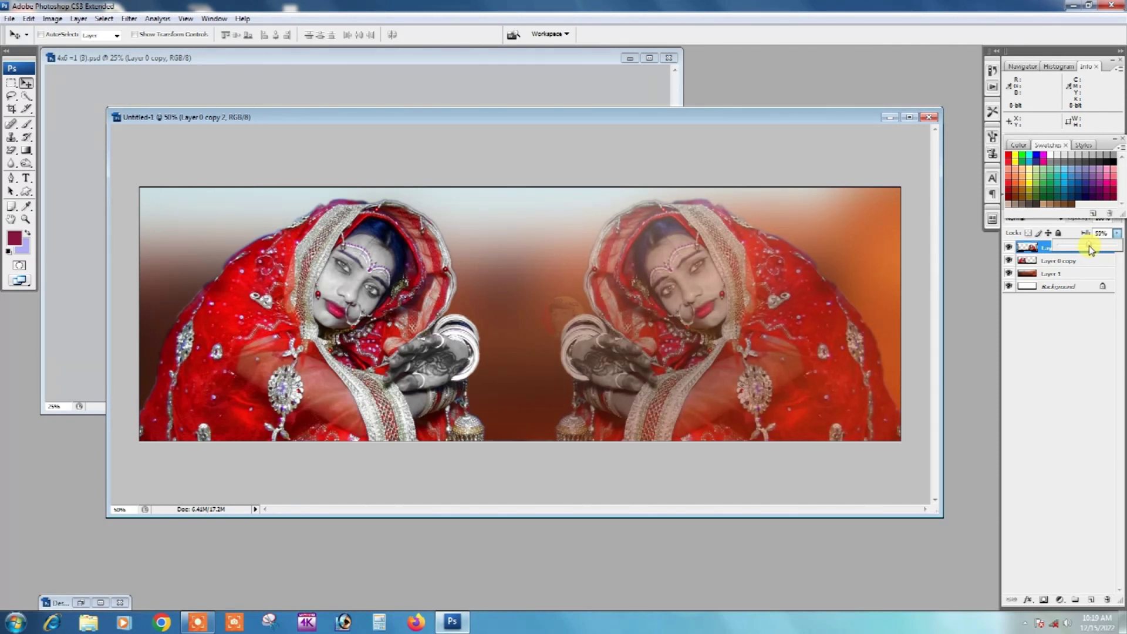
{"action": "left_click_drag", "start_coordinate": [1091, 250], "coordinate": [1089, 250]}
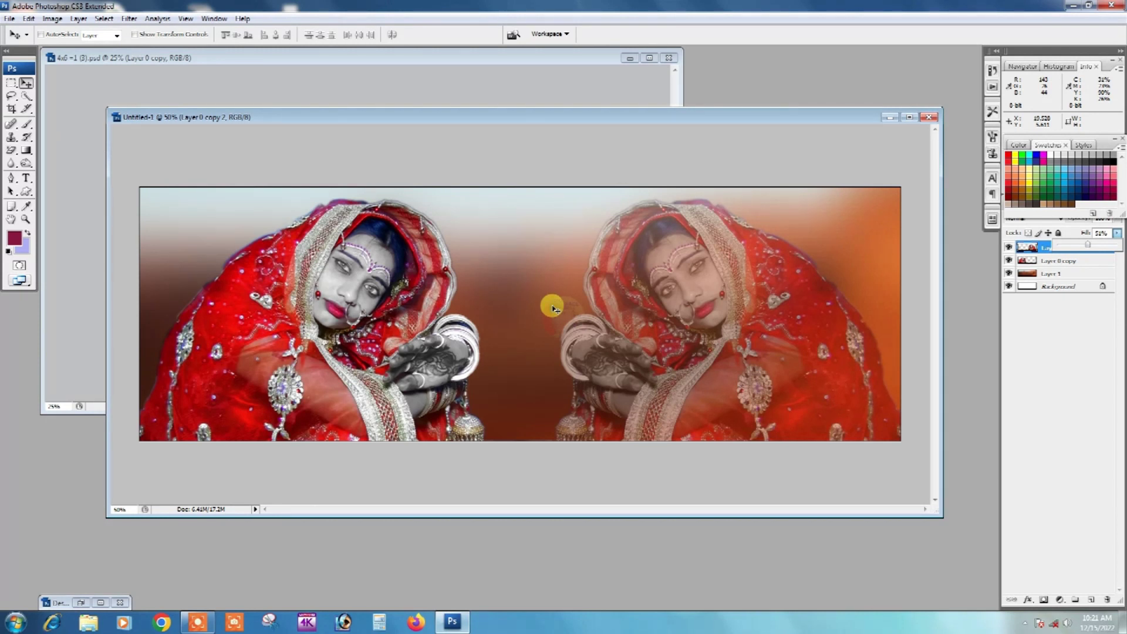
Step: Flip the faded bride copy horizontally and move her left to overlap the left bride
{"action": "right_click", "coordinate": [697, 298]}
{"action": "left_click", "coordinate": [727, 302]}
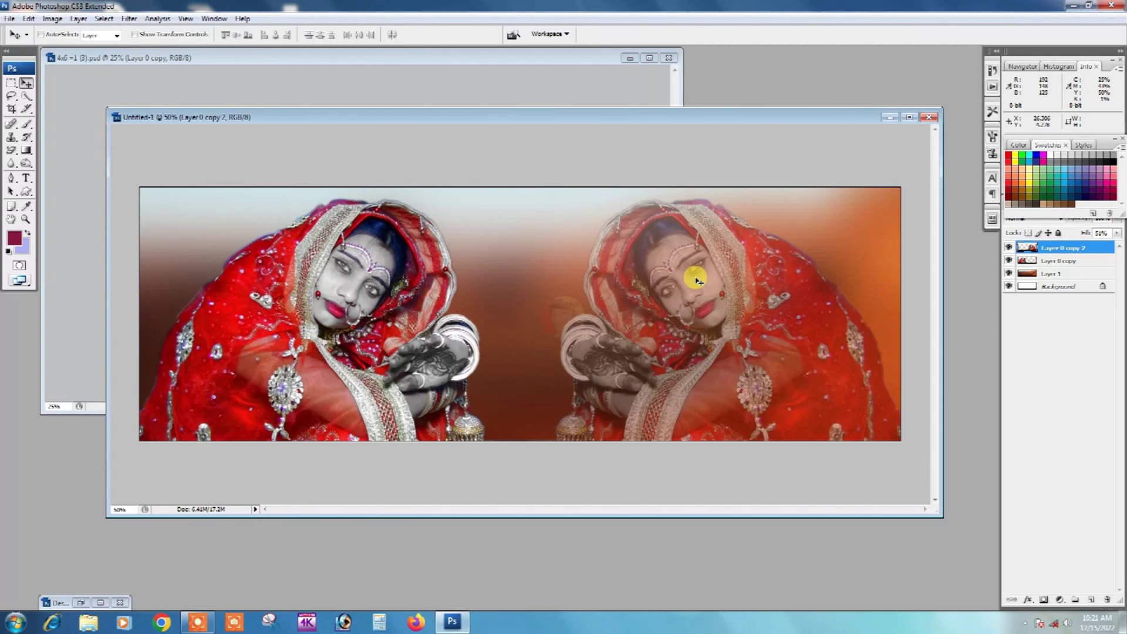
{"action": "key", "text": "ctrl+t"}
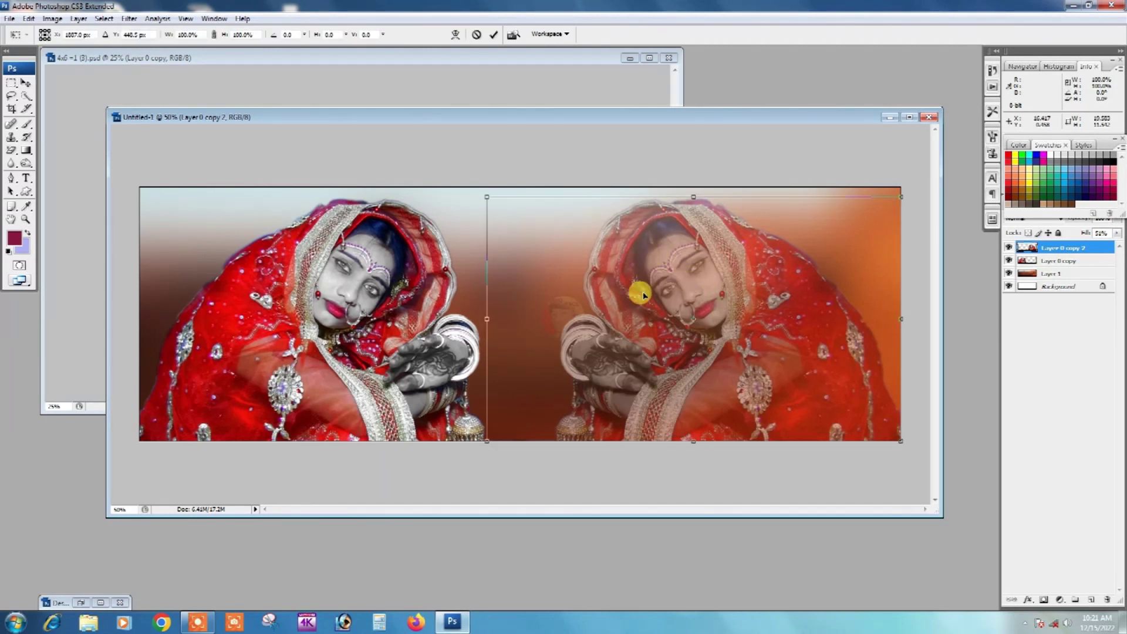
{"action": "right_click", "coordinate": [685, 272]}
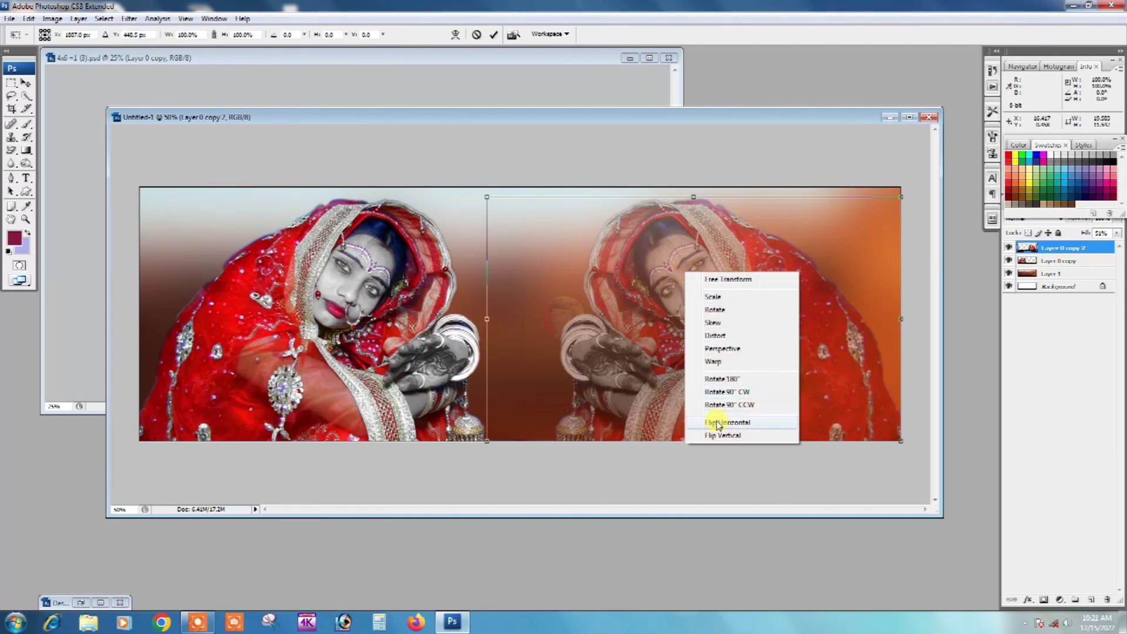
{"action": "left_click", "coordinate": [714, 424]}
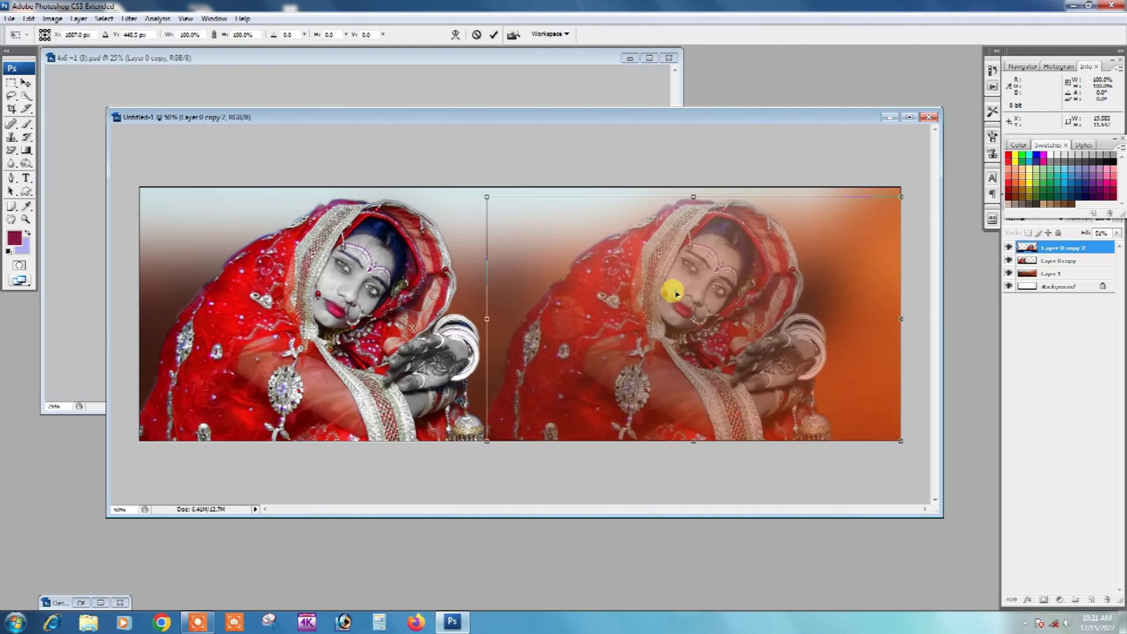
{"action": "key", "text": "Return"}
{"action": "mouse_move", "coordinate": [686, 311]}
{"action": "left_mouse_down"}
{"action": "mouse_move", "coordinate": [518, 337]}
{"action": "mouse_move", "coordinate": [532, 337]}
{"action": "left_mouse_up"}
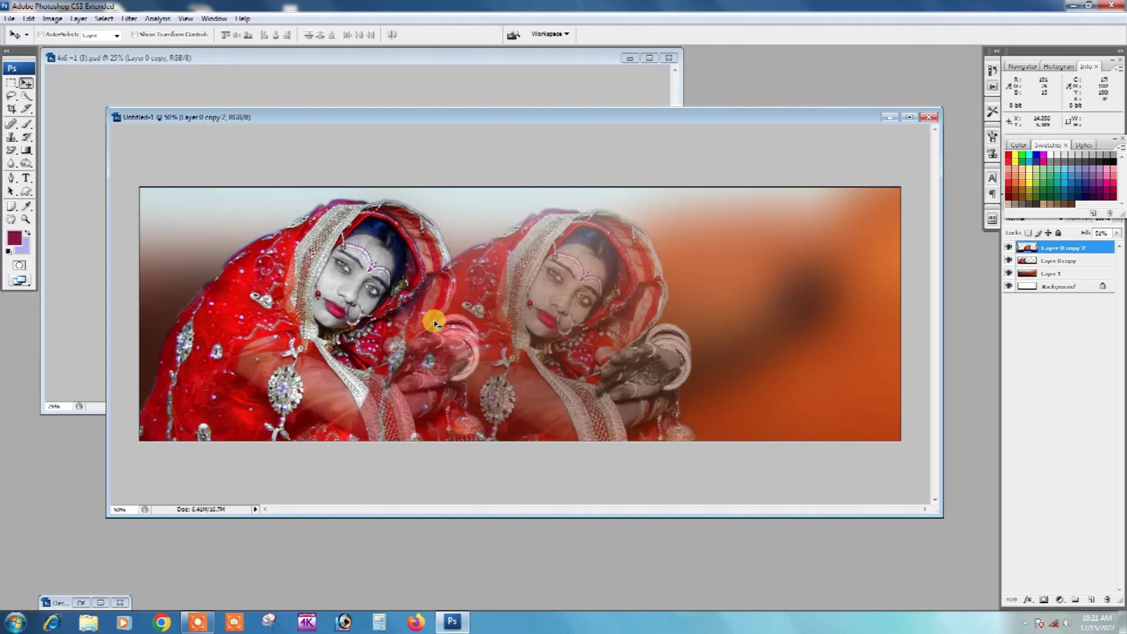
Step: Reorder Layer 0 copy 2 relative to Layer 0 copy and nudge the faded bride slightly
{"action": "key", "text": "ctrl+bracketleft"}
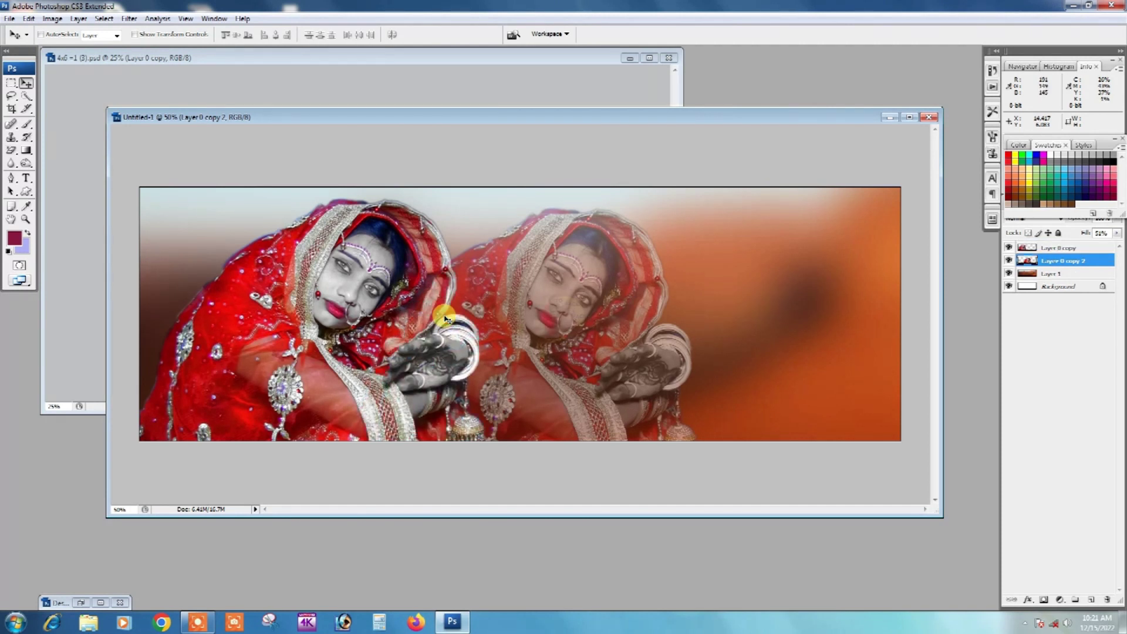
{"action": "key", "text": "ctrl+bracketright"}
{"action": "key", "text": "ctrl+bracketleft"}
{"action": "key", "text": "ctrl+bracketright"}
{"action": "key", "text": "ctrl+bracketleft"}
{"action": "key", "text": "ctrl+bracketright"}
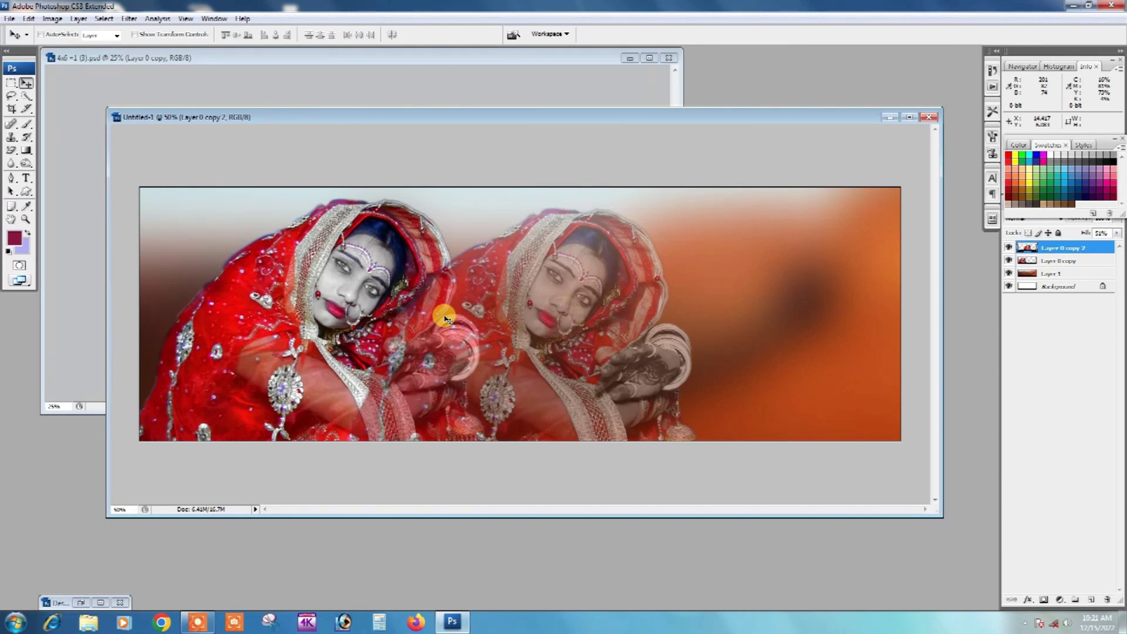
{"action": "key", "text": "ctrl+bracketleft"}
{"action": "key", "text": "ctrl+bracketright"}
{"action": "key", "text": "ctrl+bracketleft"}
{"action": "key", "text": "ctrl+bracketright"}
{"action": "key", "text": "ctrl+bracketleft"}
{"action": "key", "text": "ctrl+bracketright"}
{"action": "key", "text": "ctrl+bracketleft"}
{"action": "key", "text": "ctrl+bracketright"}
{"action": "key", "text": "ctrl+bracketleft"}
{"action": "key", "text": "ctrl+bracketright"}
{"action": "key", "text": "ctrl+bracketleft"}
{"action": "key", "text": "ctrl+bracketleft"}
{"action": "key", "text": "ctrl+bracketright"}
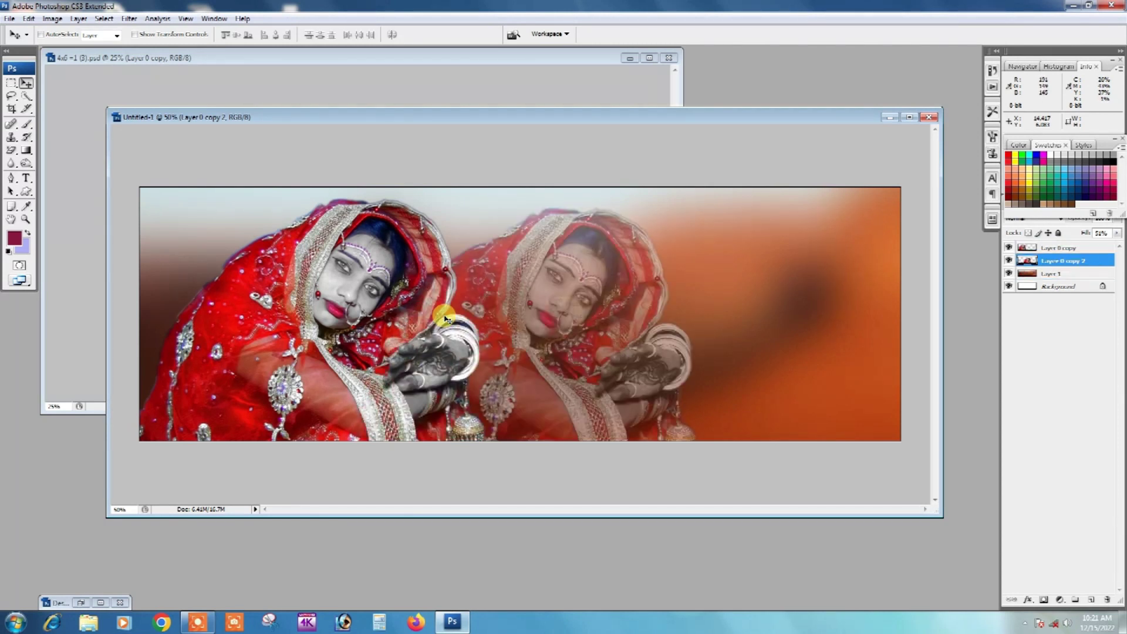
{"action": "key", "text": "ctrl+bracketleft"}
{"action": "key", "text": "ctrl+bracketright"}
{"action": "key", "text": "ctrl+bracketright"}
{"action": "key", "text": "ctrl+bracketleft"}
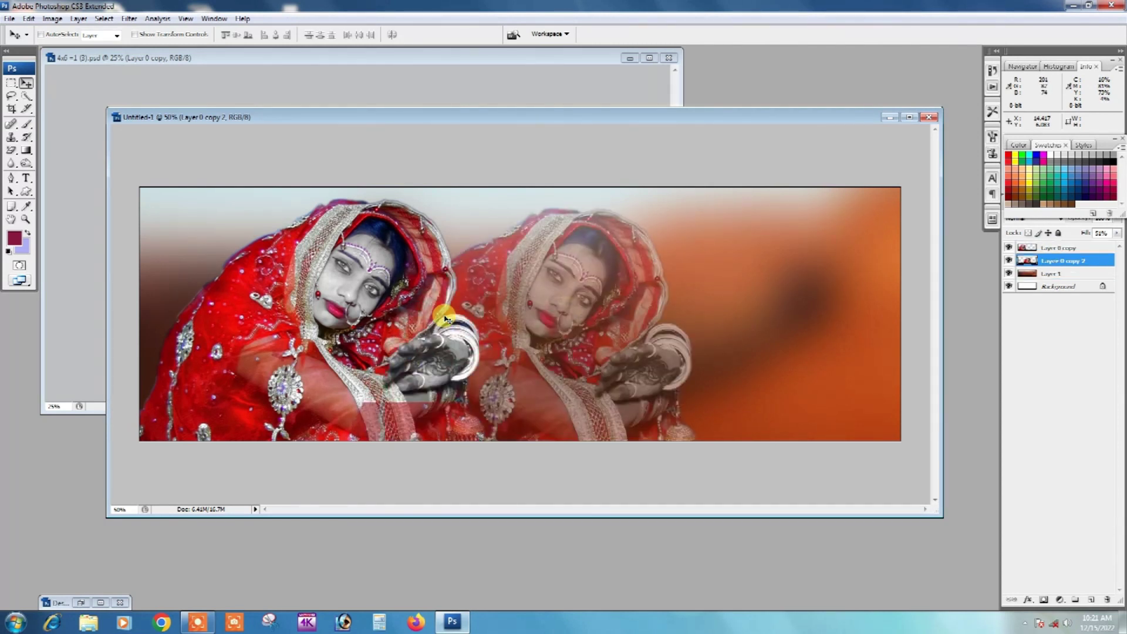
{"action": "key", "text": "ctrl+bracketright"}
{"action": "key", "text": "ctrl+bracketleft"}
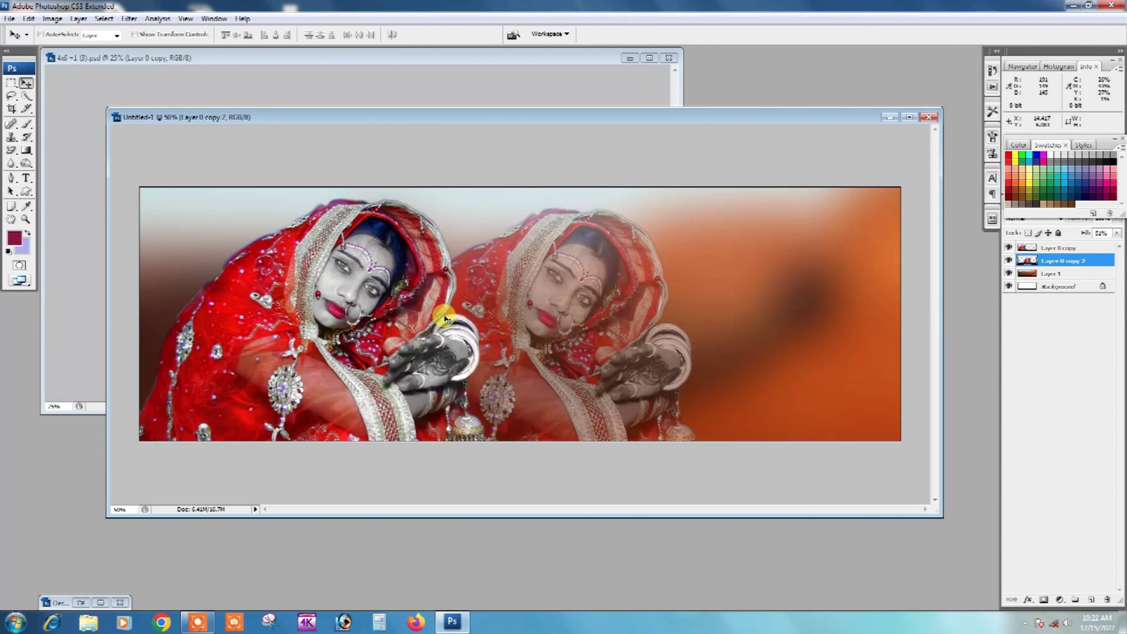
{"action": "key", "text": "ctrl+bracketright"}
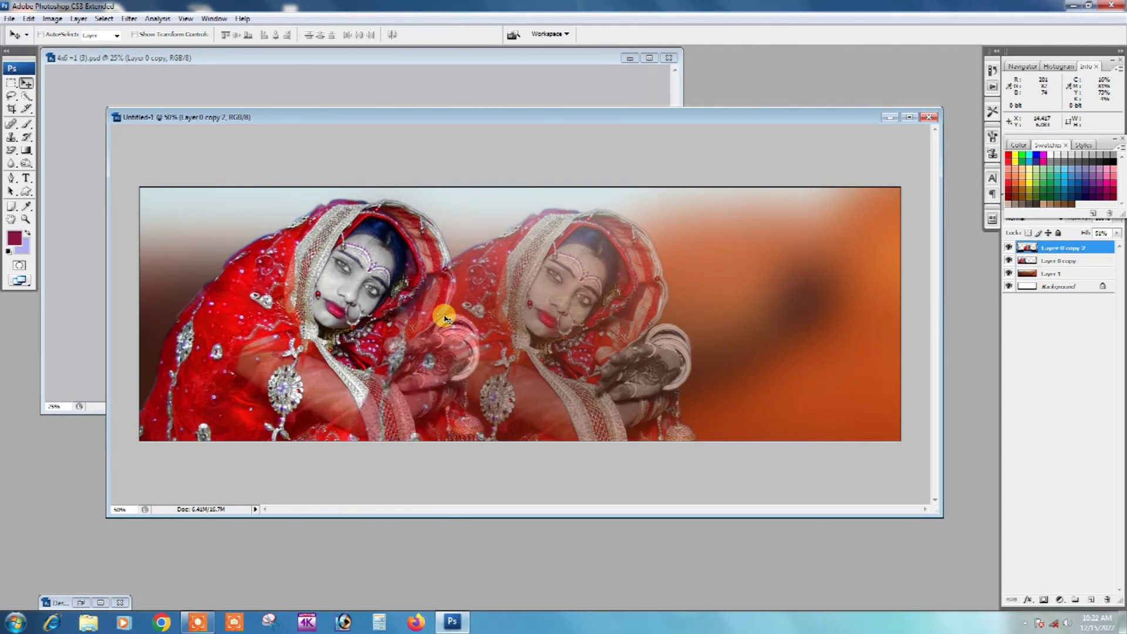
{"action": "key", "text": "ctrl+bracketleft"}
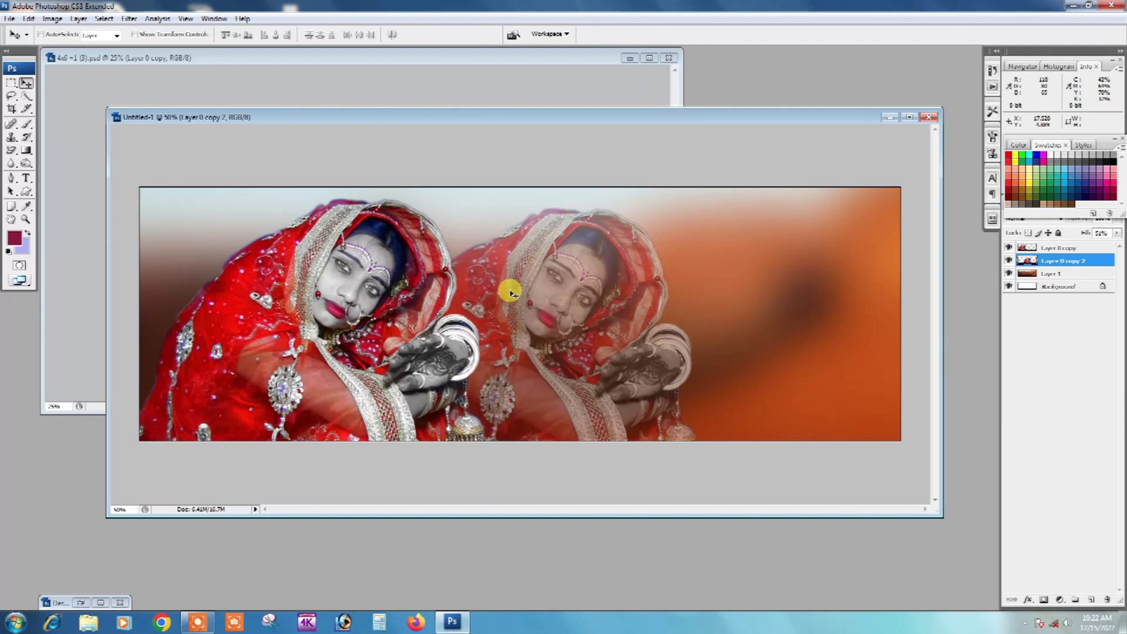
{"action": "key", "text": "ctrl+bracketright"}
{"action": "mouse_move", "coordinate": [495, 290]}
{"action": "left_mouse_down"}
{"action": "mouse_move", "coordinate": [480, 298]}
{"action": "mouse_move", "coordinate": [512, 300]}
{"action": "left_mouse_up"}
Step: Send the faded bride back and shift the faded and left brides further left
{"action": "key", "text": "ctrl+bracketleft"}
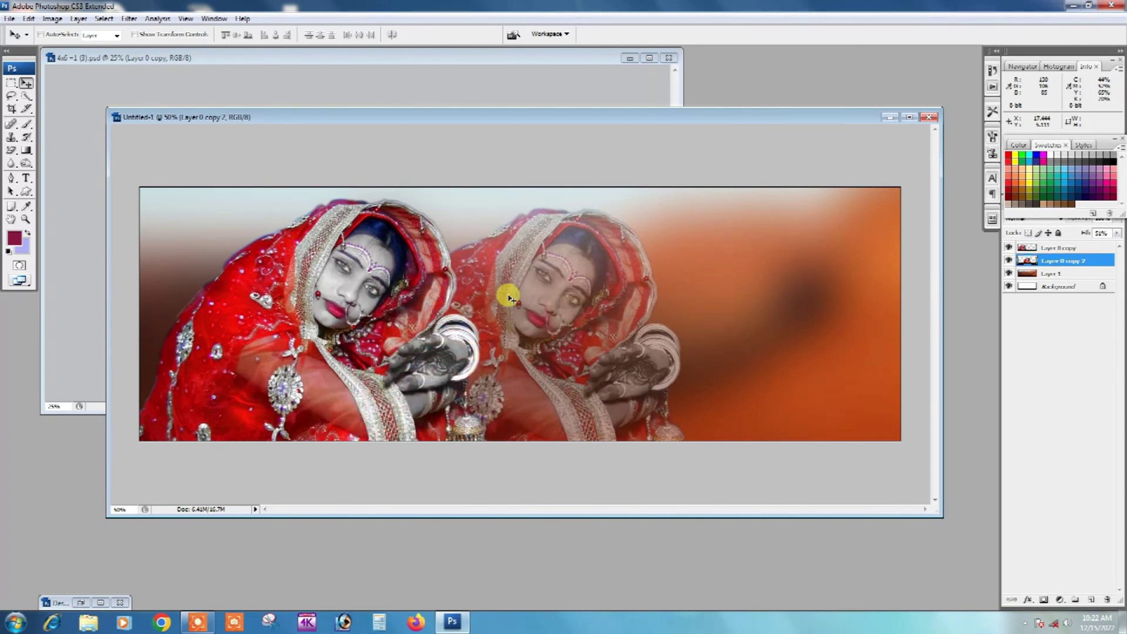
{"action": "right_click", "coordinate": [511, 299]}
{"action": "left_click", "coordinate": [516, 300]}
{"action": "mouse_move", "coordinate": [516, 298]}
{"action": "left_mouse_down"}
{"action": "mouse_move", "coordinate": [493, 282]}
{"action": "mouse_move", "coordinate": [503, 294]}
{"action": "left_mouse_up"}
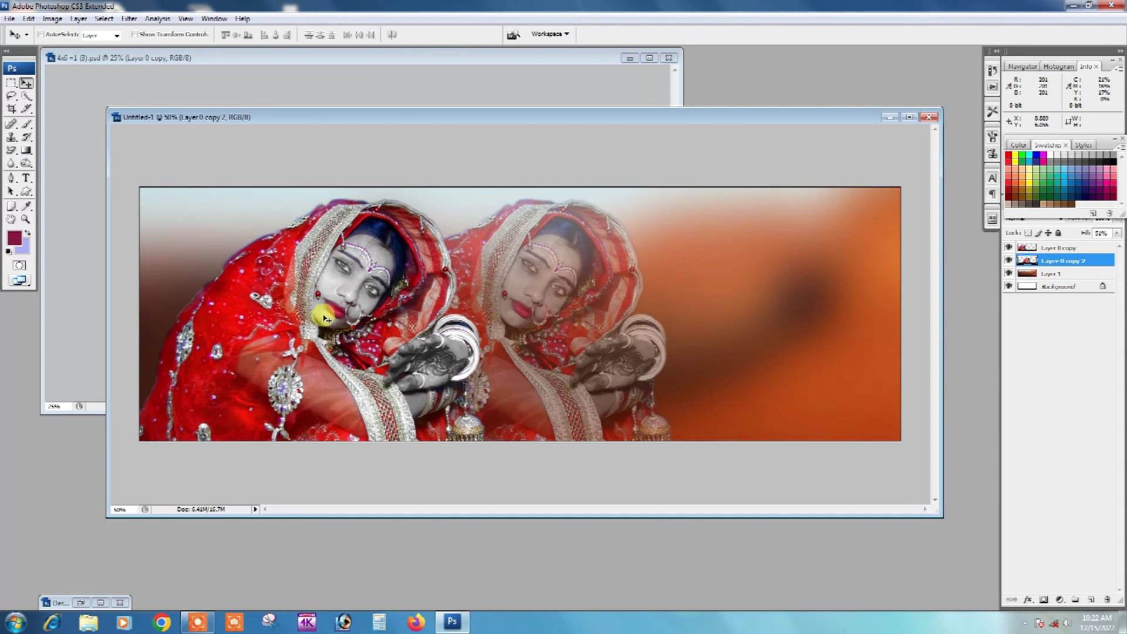
{"action": "right_click", "coordinate": [345, 324]}
{"action": "left_click", "coordinate": [344, 324]}
{"action": "left_click_drag", "start_coordinate": [345, 324], "coordinate": [287, 320]}
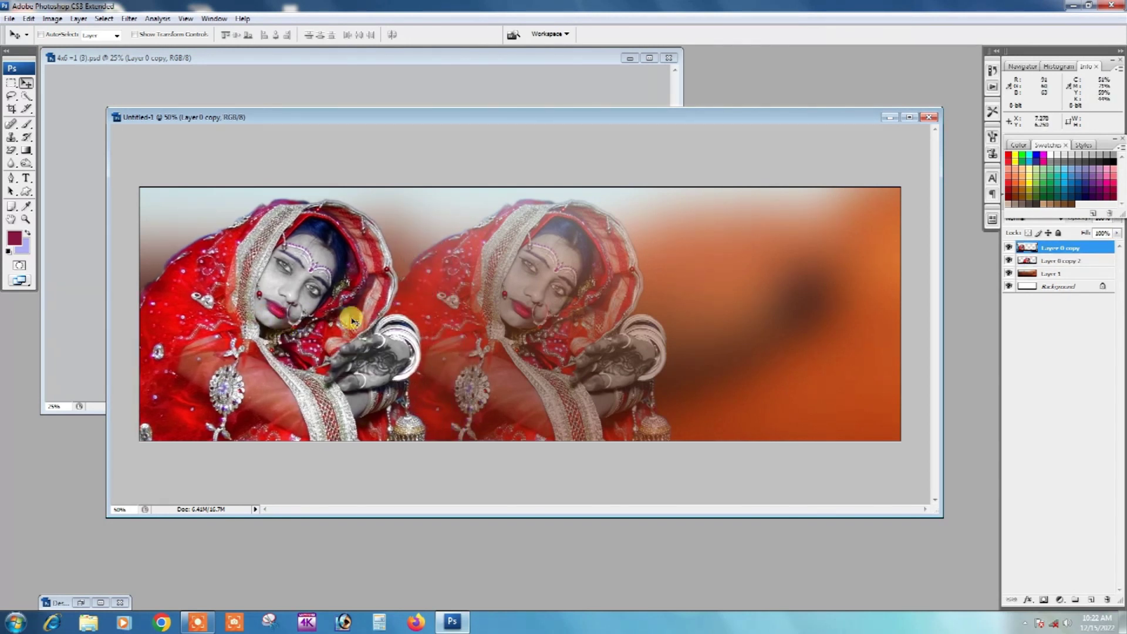
{"action": "right_click", "coordinate": [456, 325]}
{"action": "left_click", "coordinate": [457, 322]}
{"action": "left_click_drag", "start_coordinate": [453, 322], "coordinate": [457, 329]}
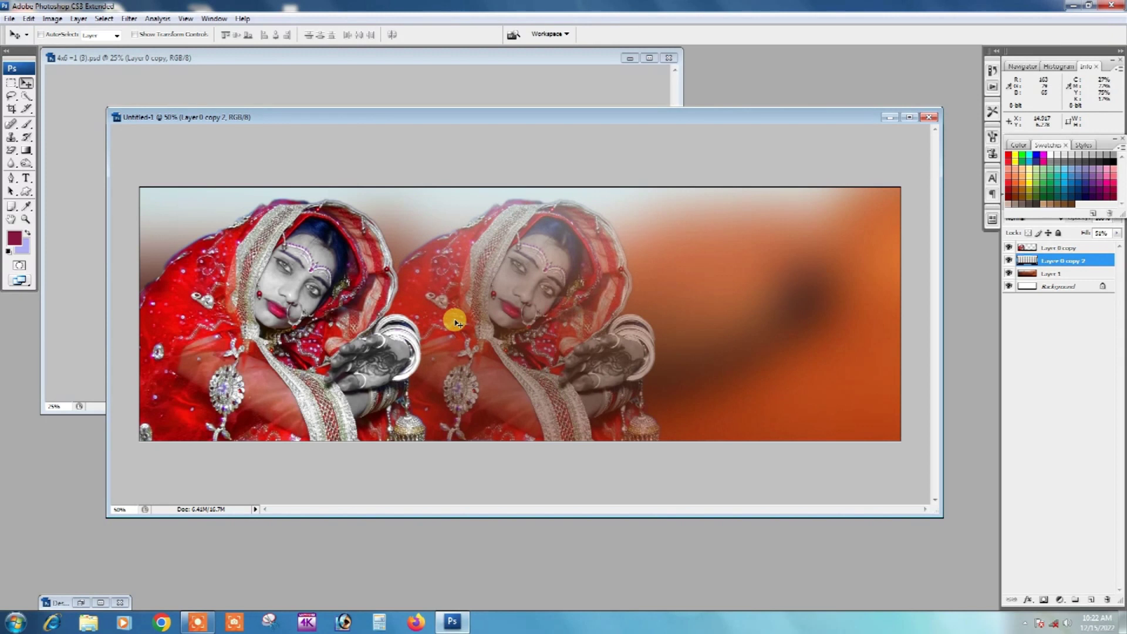
Step: Duplicate the left bride onto the right end of the banner
{"action": "right_click", "coordinate": [321, 326]}
{"action": "left_click", "coordinate": [285, 307]}
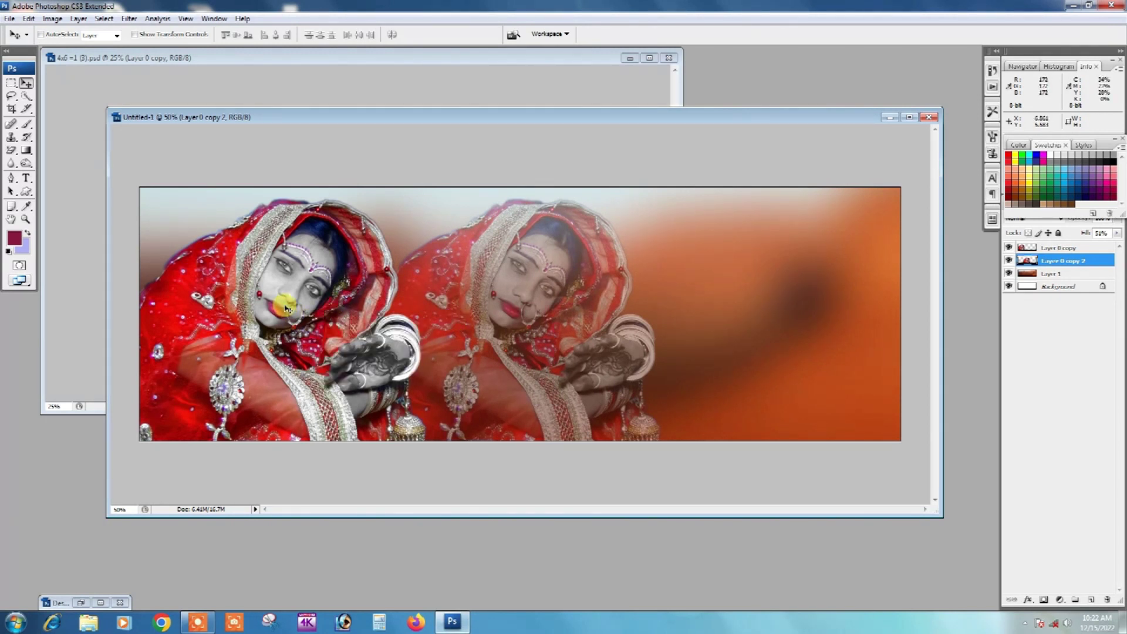
{"action": "mouse_move", "coordinate": [289, 303]}
{"action": "left_mouse_down"}
{"action": "mouse_move", "coordinate": [692, 307]}
{"action": "mouse_move", "coordinate": [286, 308]}
{"action": "left_mouse_up"}
{"action": "right_click", "coordinate": [286, 307]}
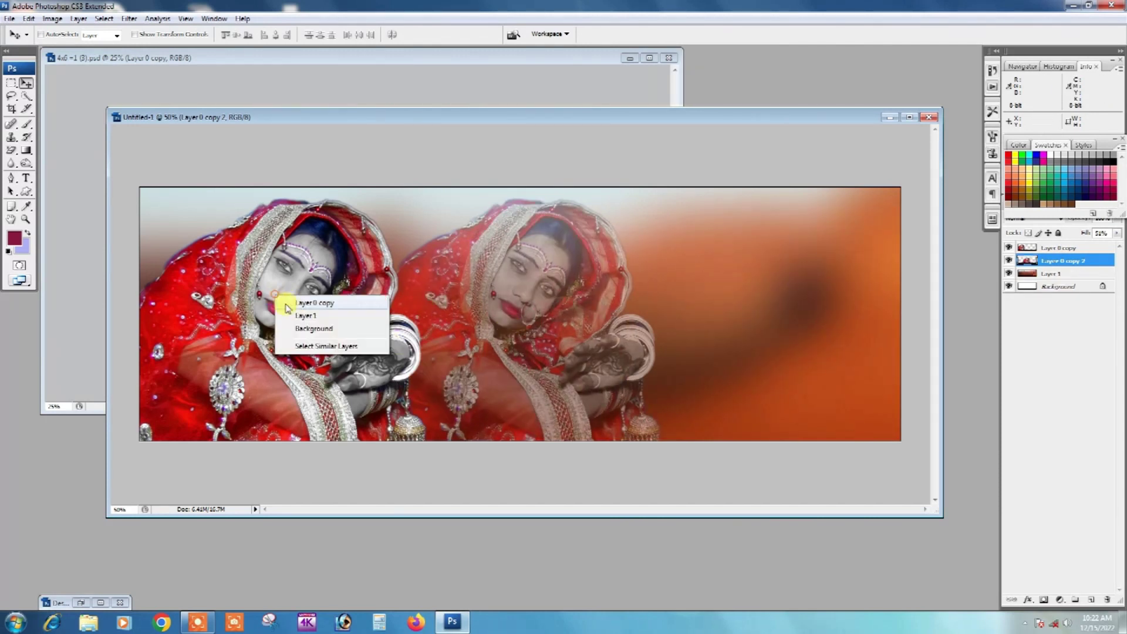
{"action": "left_click", "coordinate": [299, 303]}
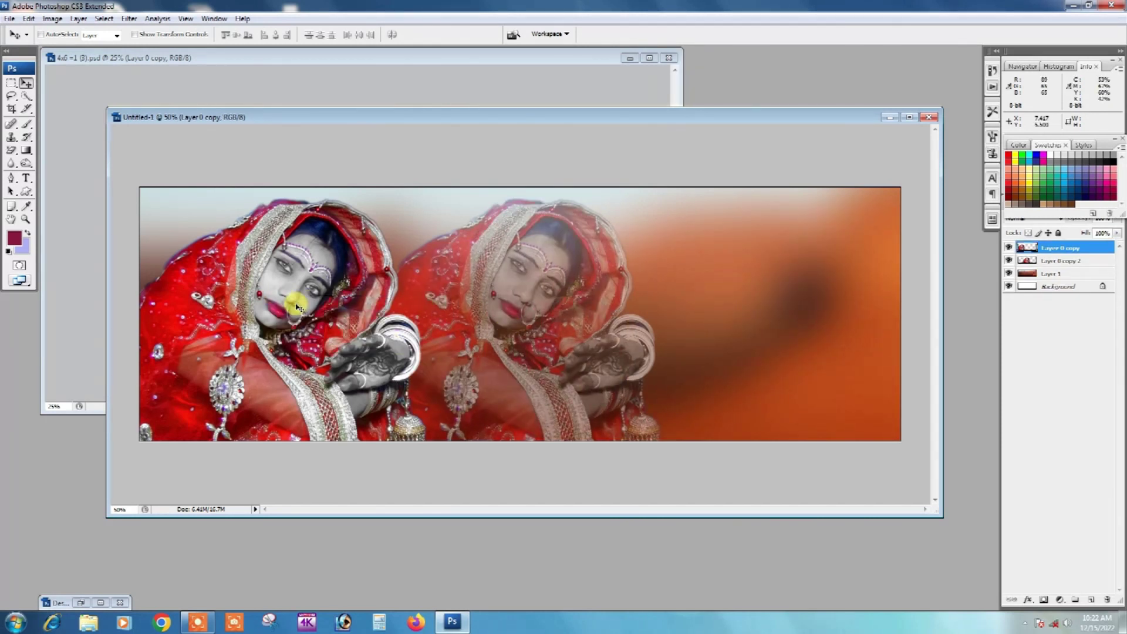
{"action": "left_click_drag", "start_coordinate": [267, 305], "coordinate": [750, 314]}
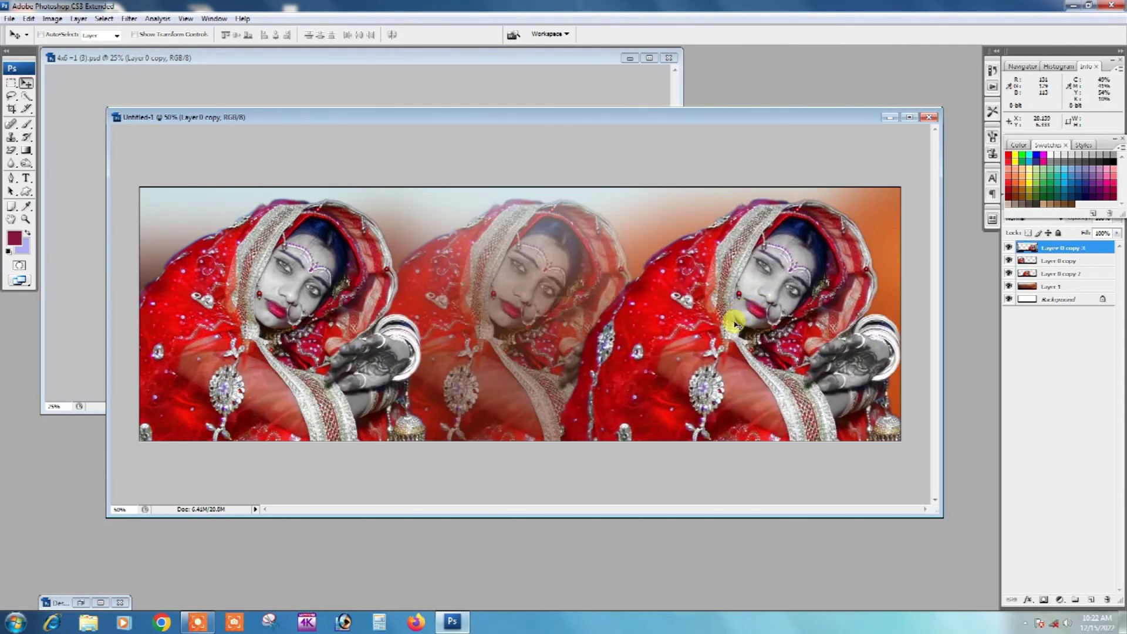
Step: Flip the new right-hand bride horizontally to face inward and shift her slightly left
{"action": "key", "text": "ctrl+t"}
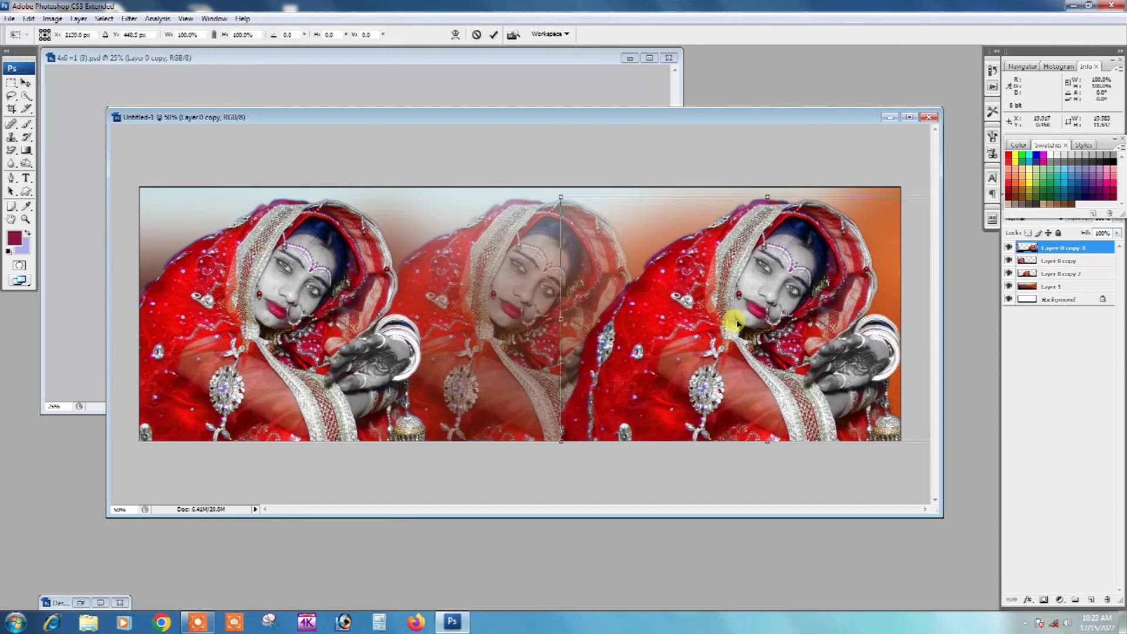
{"action": "right_click", "coordinate": [731, 249]}
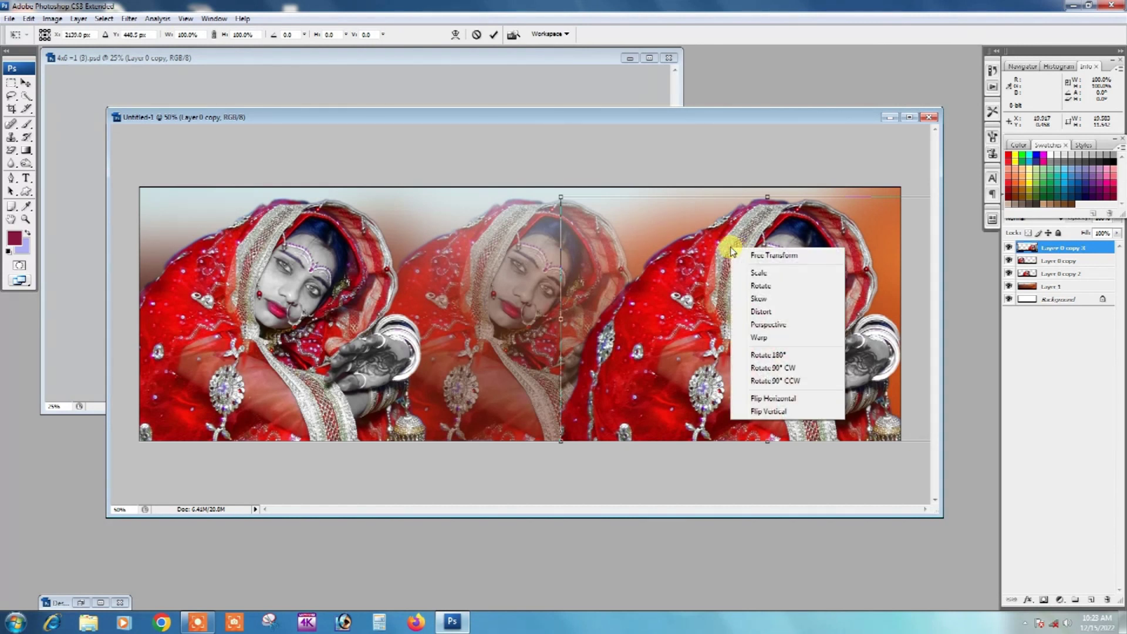
{"action": "left_click", "coordinate": [774, 399]}
{"action": "left_click_drag", "start_coordinate": [774, 355], "coordinate": [761, 356]}
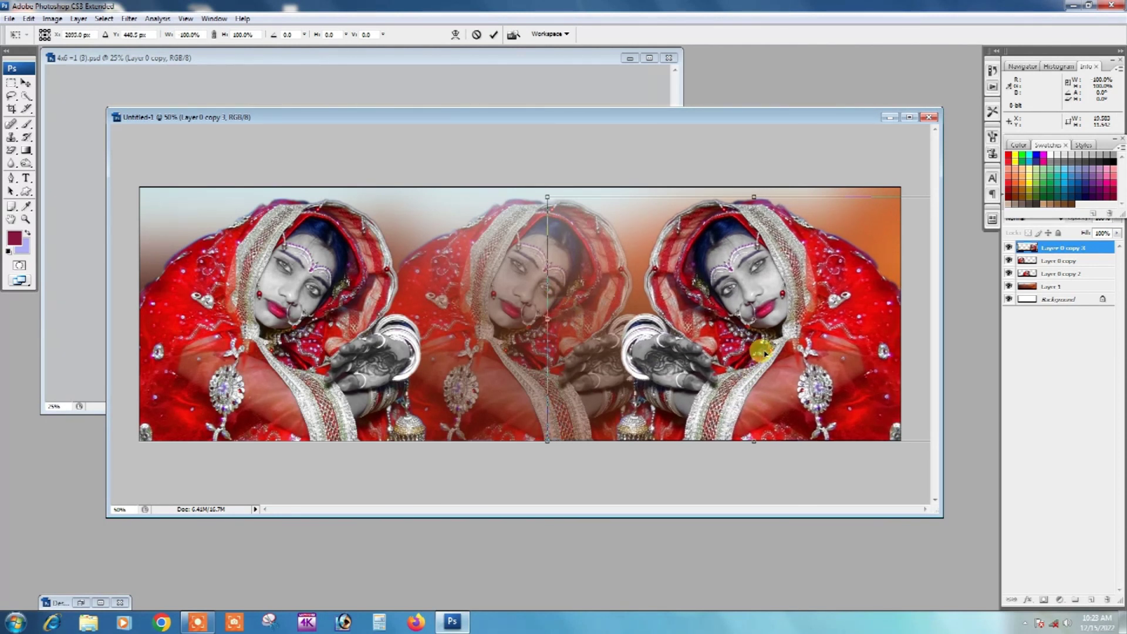
{"action": "key", "text": "Return"}
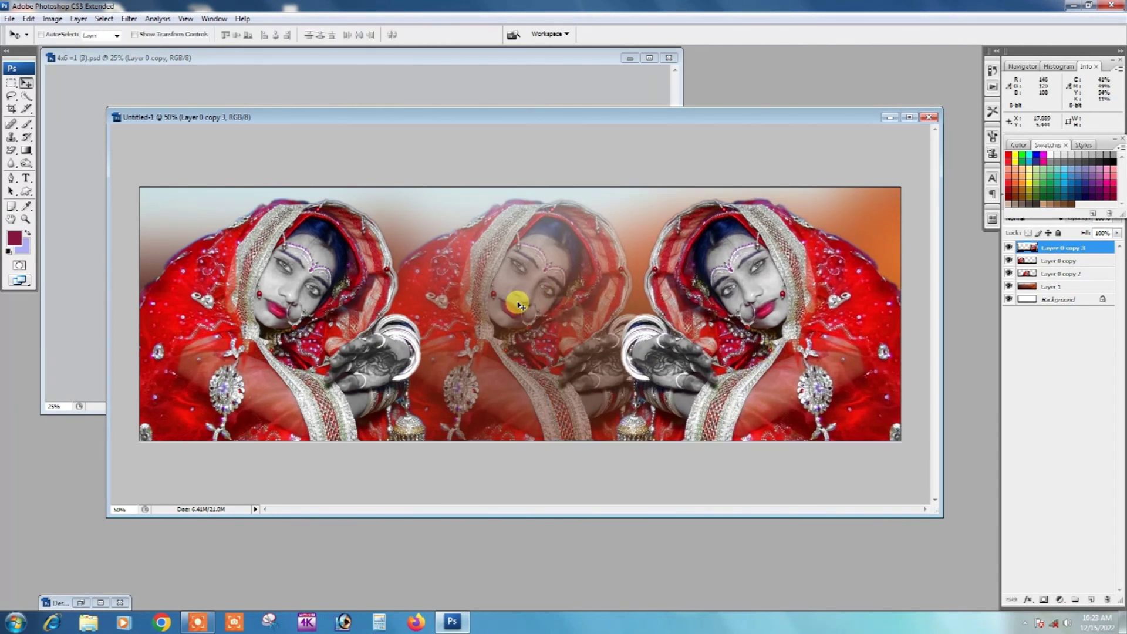
Step: Move the faded middle bride about 30 px right, then select the left bride's layer
{"action": "right_click", "coordinate": [514, 294]}
{"action": "left_click", "coordinate": [528, 300]}
{"action": "left_click_drag", "start_coordinate": [528, 299], "coordinate": [544, 297]}
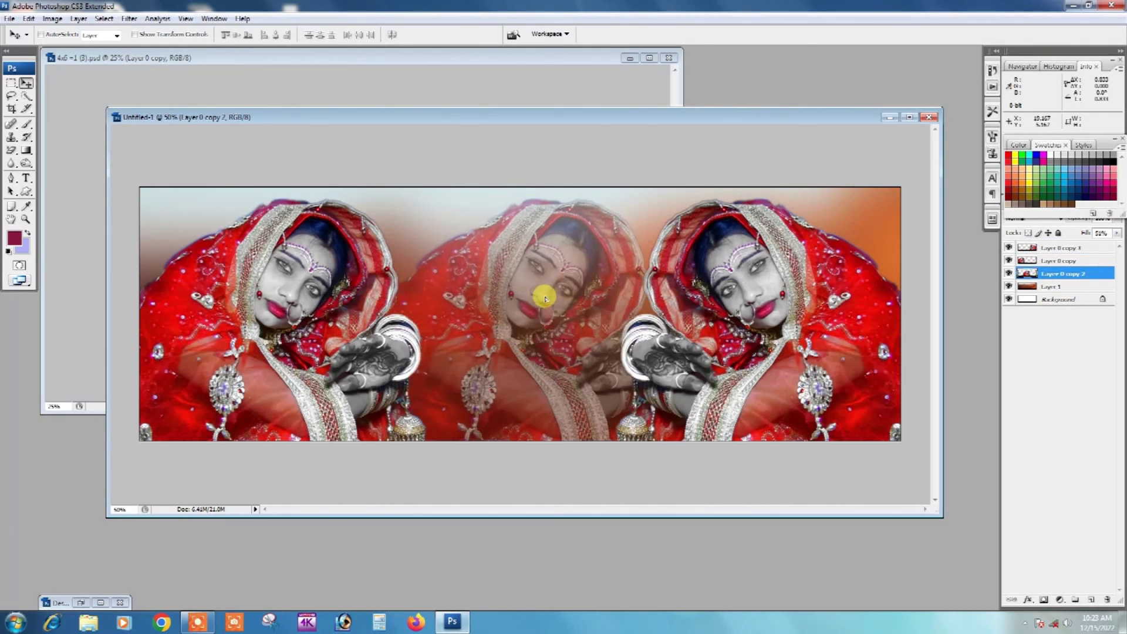
{"action": "right_click", "coordinate": [377, 305]}
{"action": "left_click", "coordinate": [411, 310]}
Step: Nudge the left bride a few pixels to the right
{"action": "left_click_drag", "start_coordinate": [378, 310], "coordinate": [386, 314]}
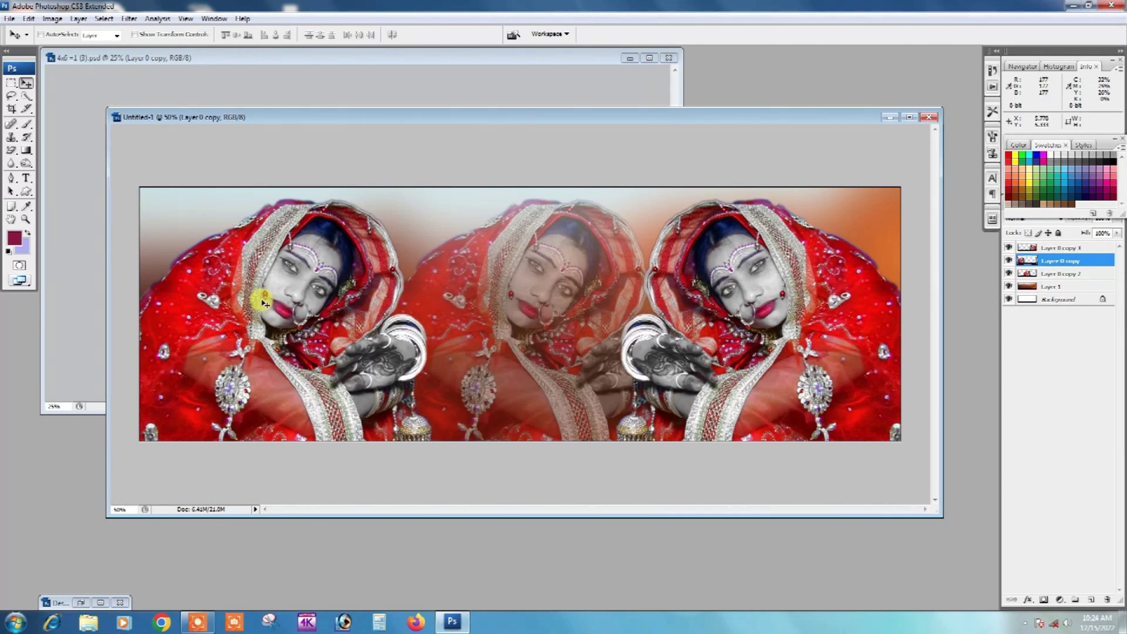
{"action": "left_click", "coordinate": [299, 298]}
{"action": "left_click", "coordinate": [347, 302], "text": "alt"}
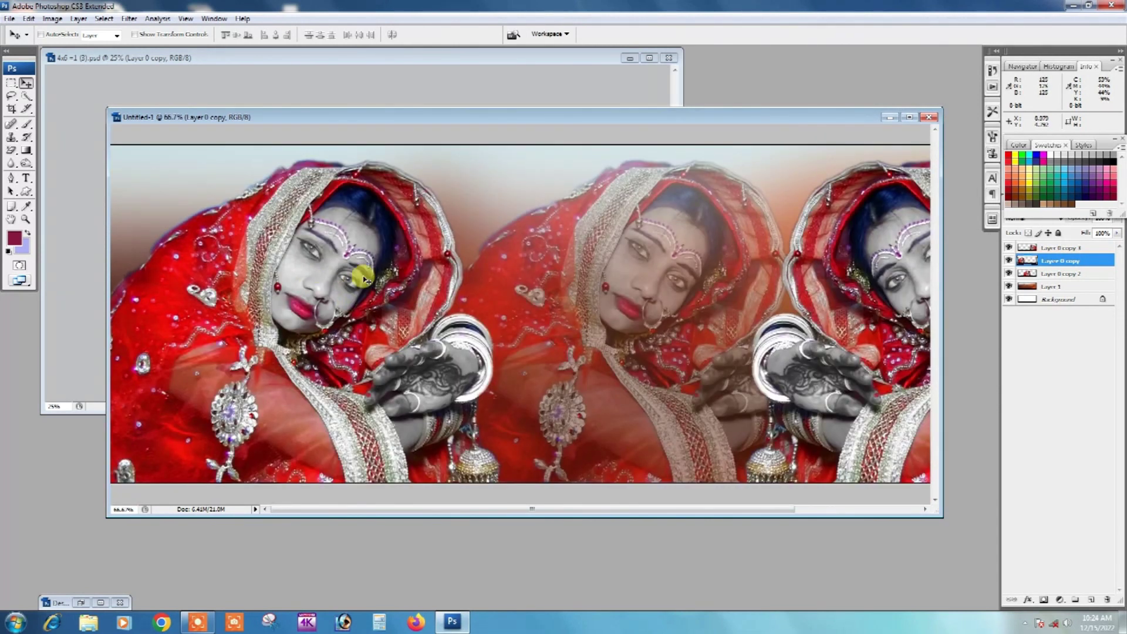
{"action": "left_click_drag", "start_coordinate": [364, 278], "coordinate": [433, 297]}
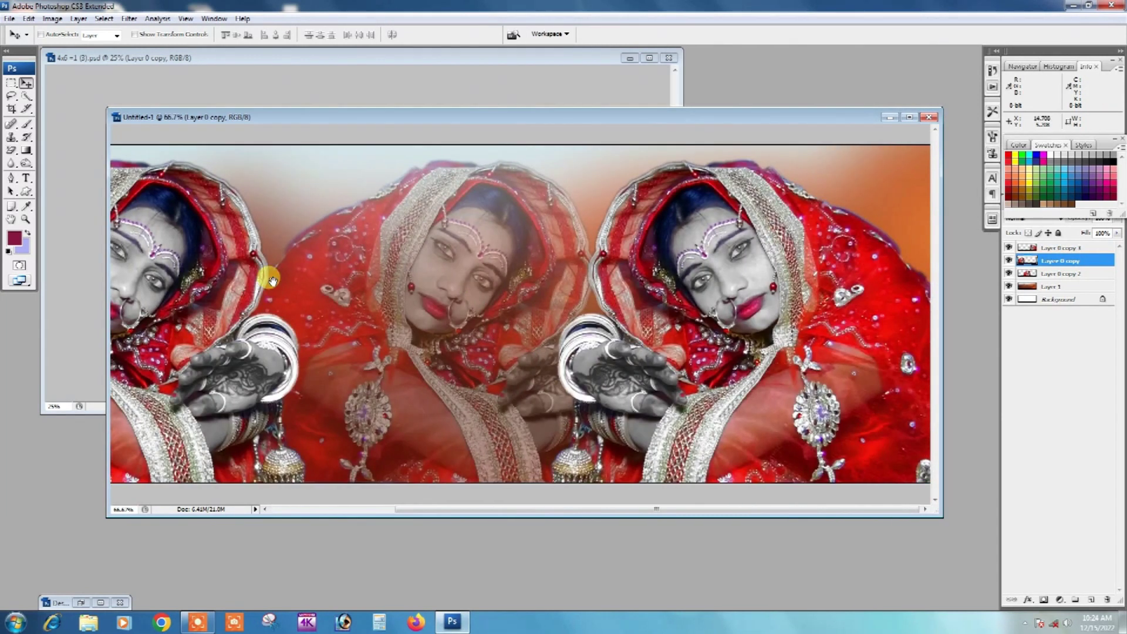
{"action": "left_click", "coordinate": [355, 310]}
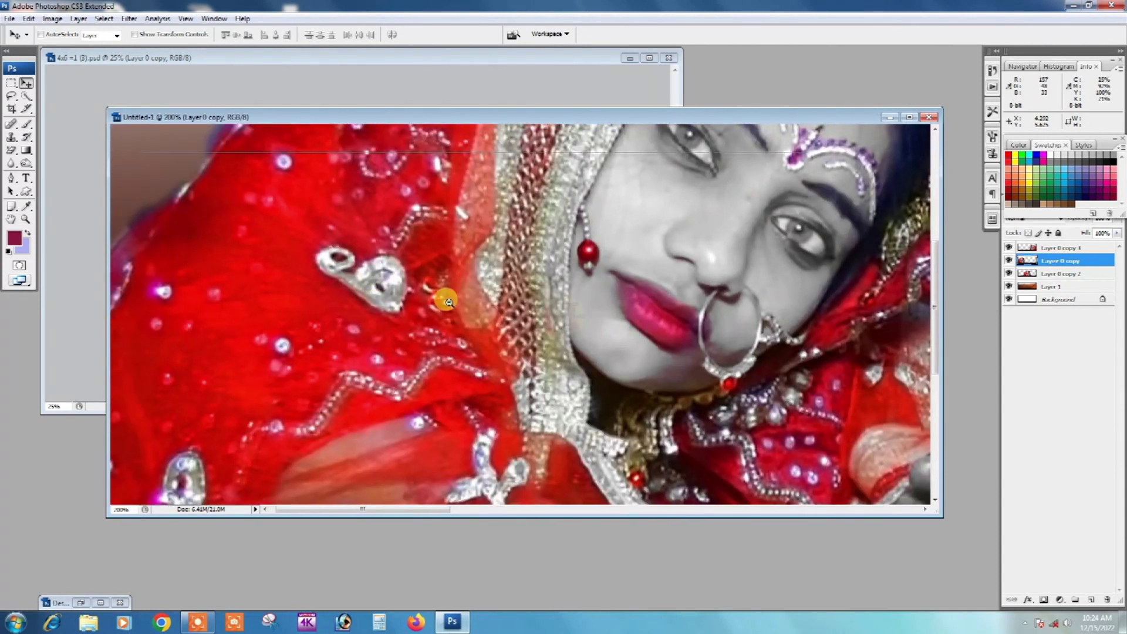
{"action": "left_click", "coordinate": [448, 303], "text": "alt"}
{"action": "left_click", "coordinate": [448, 303], "text": "alt"}
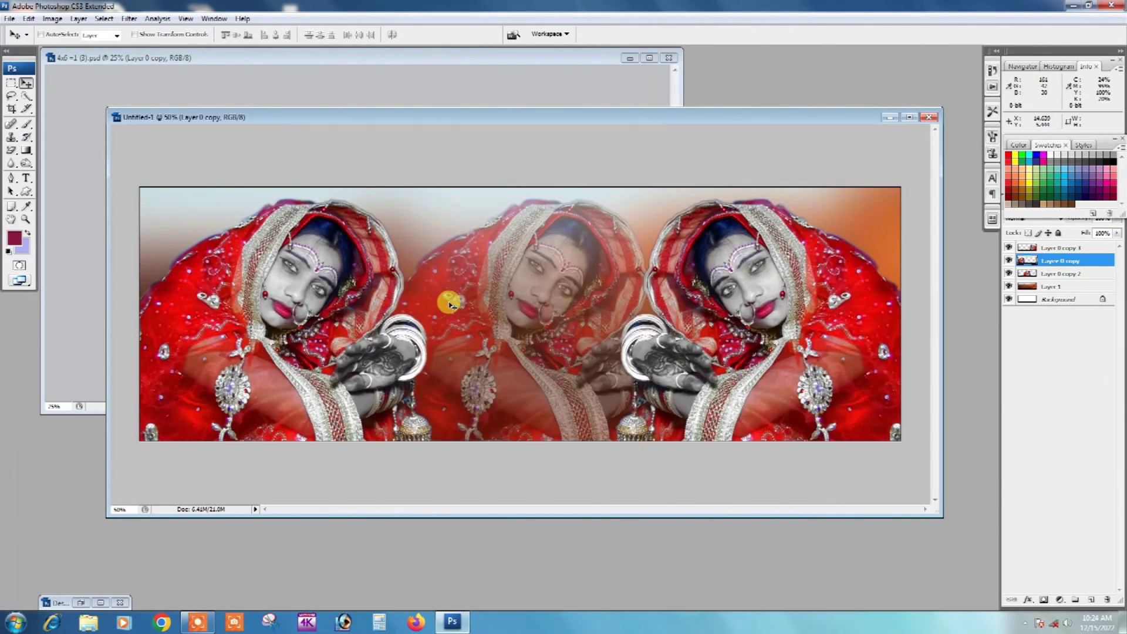